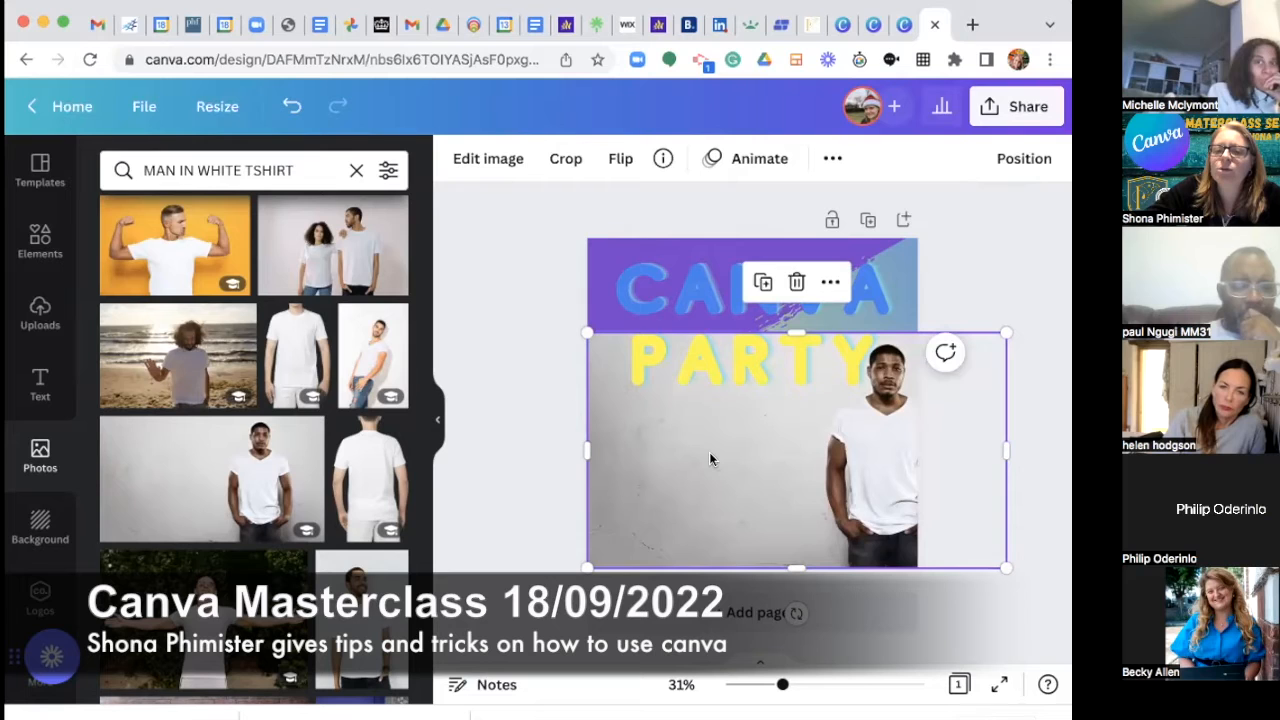
# Send the photo of the man in the white T-shirt one layer backward, behind the paint-stroke graphic.
pyautogui.click(1012, 164)
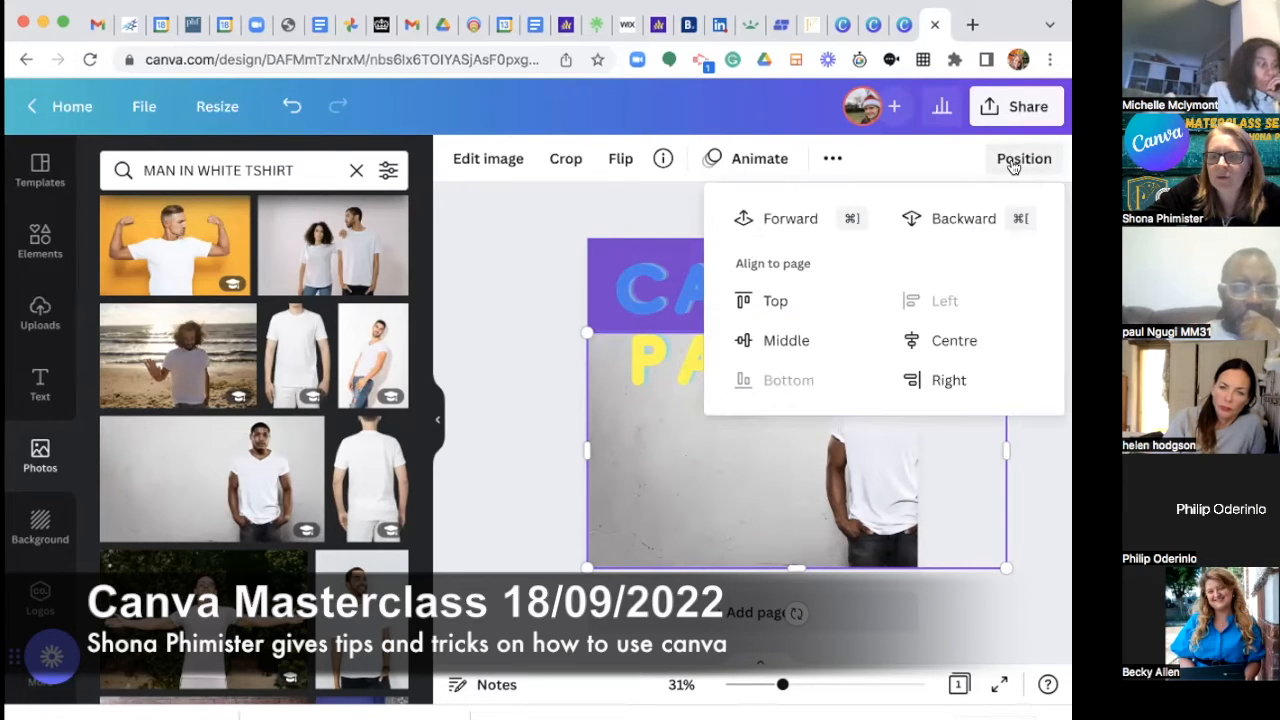
pyautogui.click(943, 222)
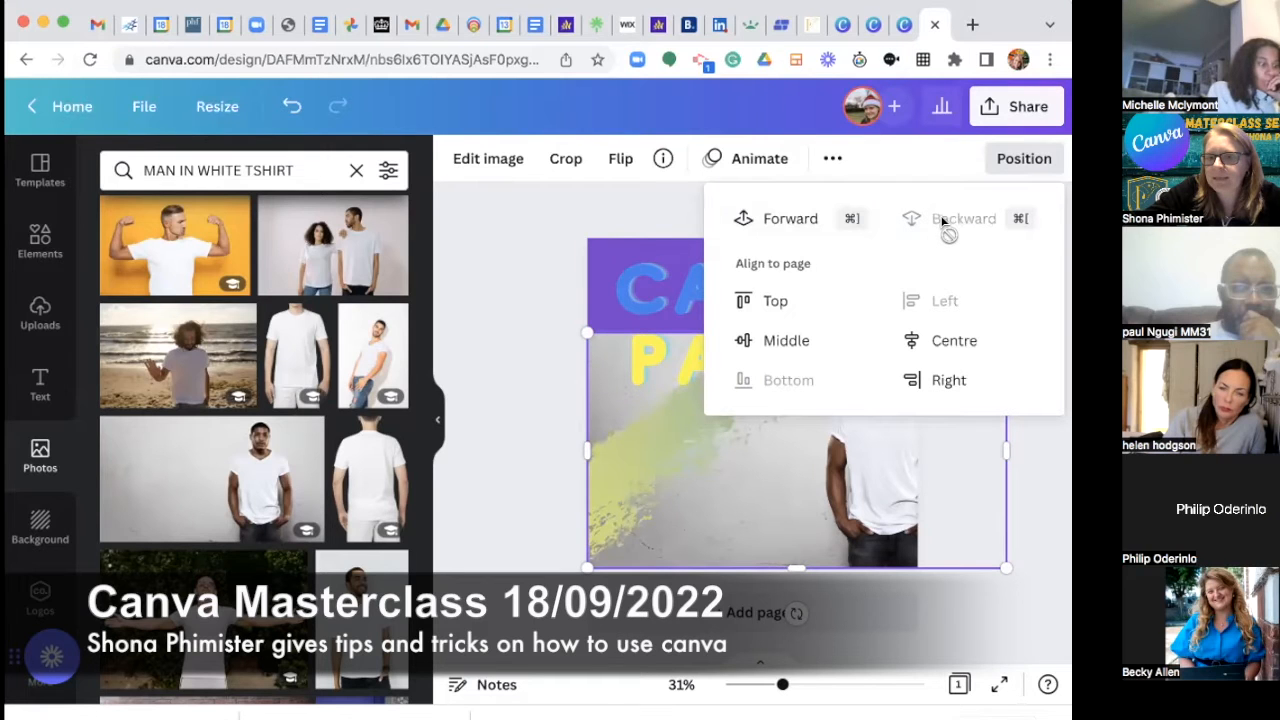
pyautogui.click(637, 191)
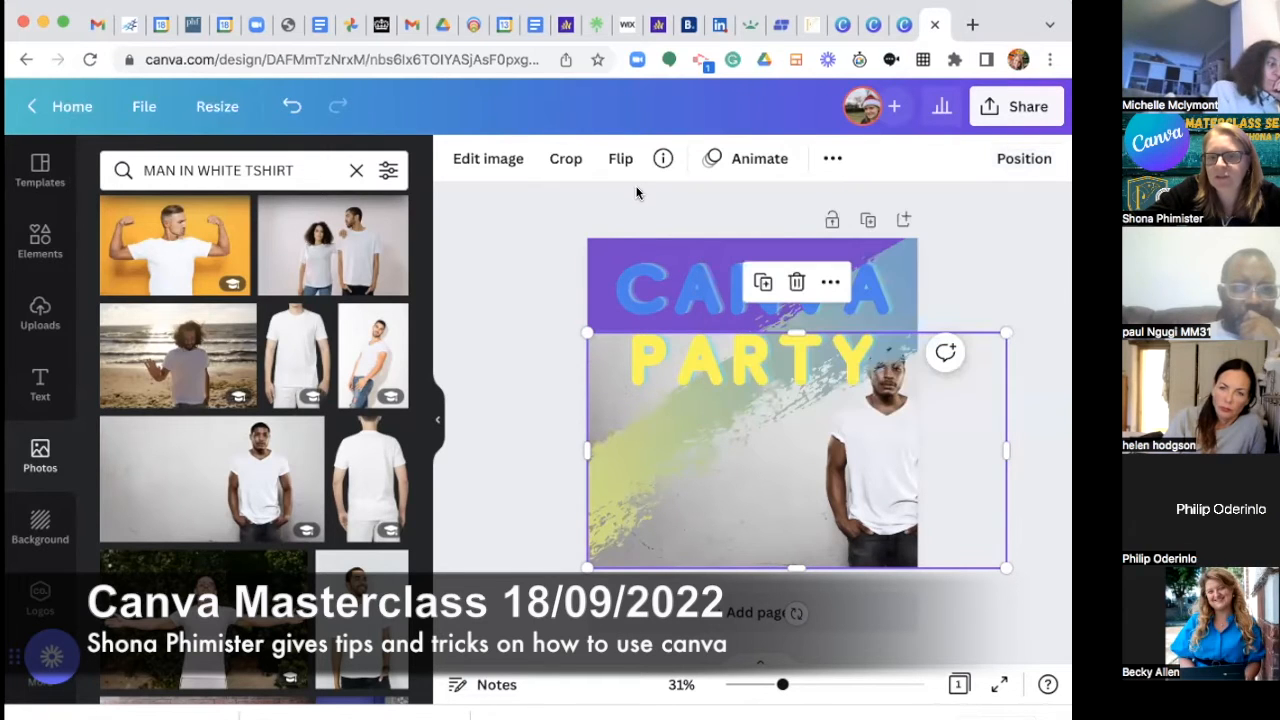
# Enlarge the man's photo and reposition it so he stands in the design's lower-right corner below the PARTY text.
pyautogui.click(947, 603)
pyautogui.moveTo(883, 470)
pyautogui.mouseDown()
pyautogui.moveTo(863, 457)
pyautogui.moveTo(863, 477)
pyautogui.mouseUp()
pyautogui.moveTo(988, 352); pyautogui.dragTo(1031, 283)
pyautogui.moveTo(872, 440); pyautogui.dragTo(840, 460)
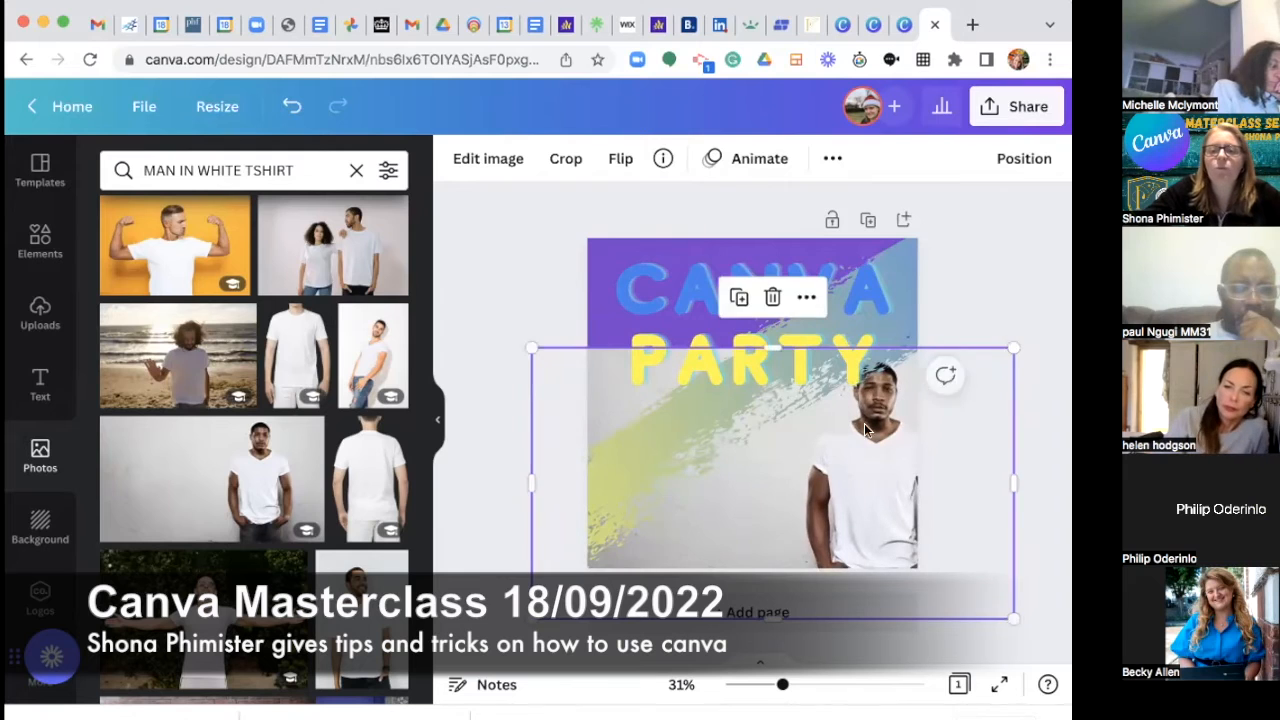
pyautogui.click(988, 362)
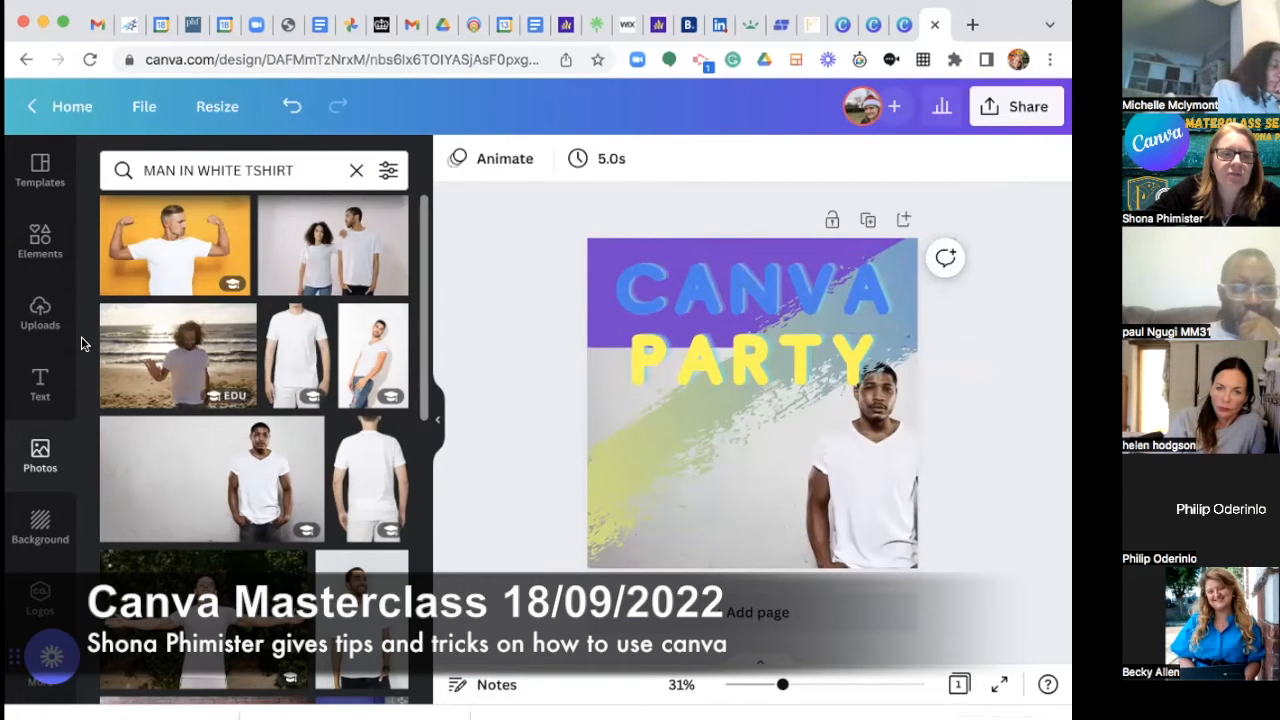
# Add the uploaded pink-and-teal patterned mother-and-baby illustration and shrink it to fit on the chest of the man's white T-shirt.
pyautogui.click(40, 318)
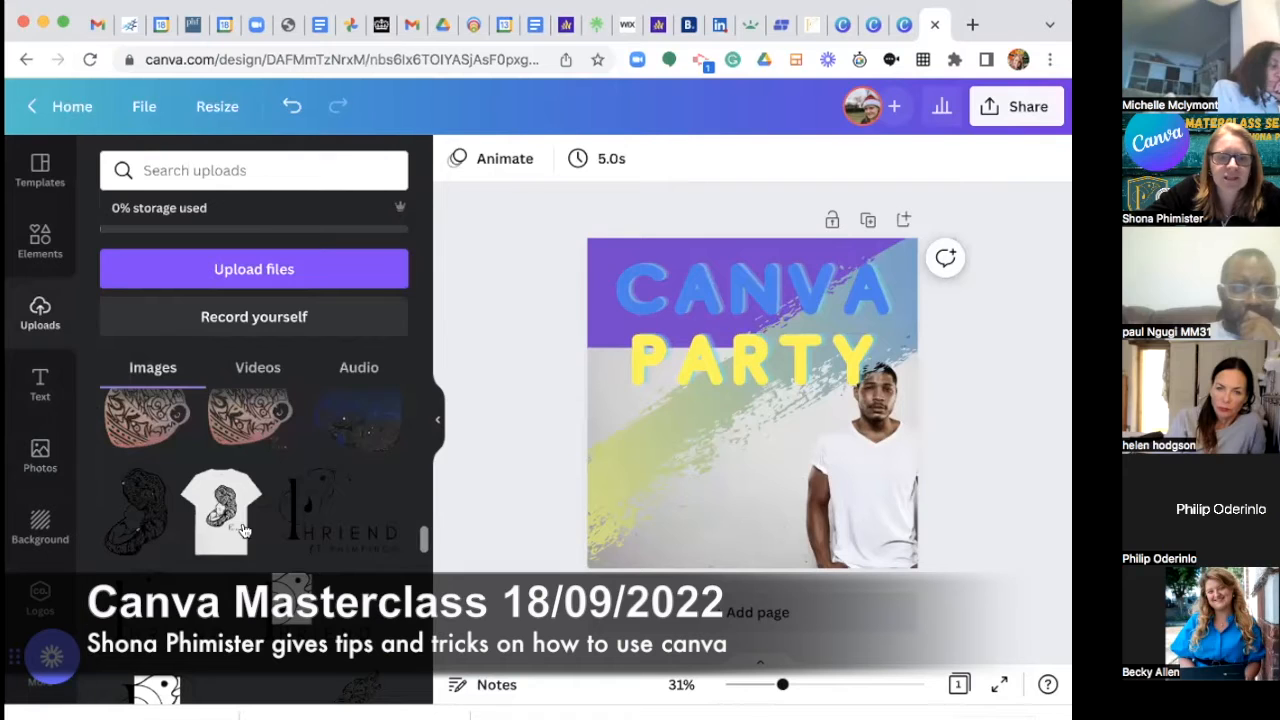
pyautogui.scroll(-5, 245, 530)
pyautogui.scroll(-3, 245, 530)
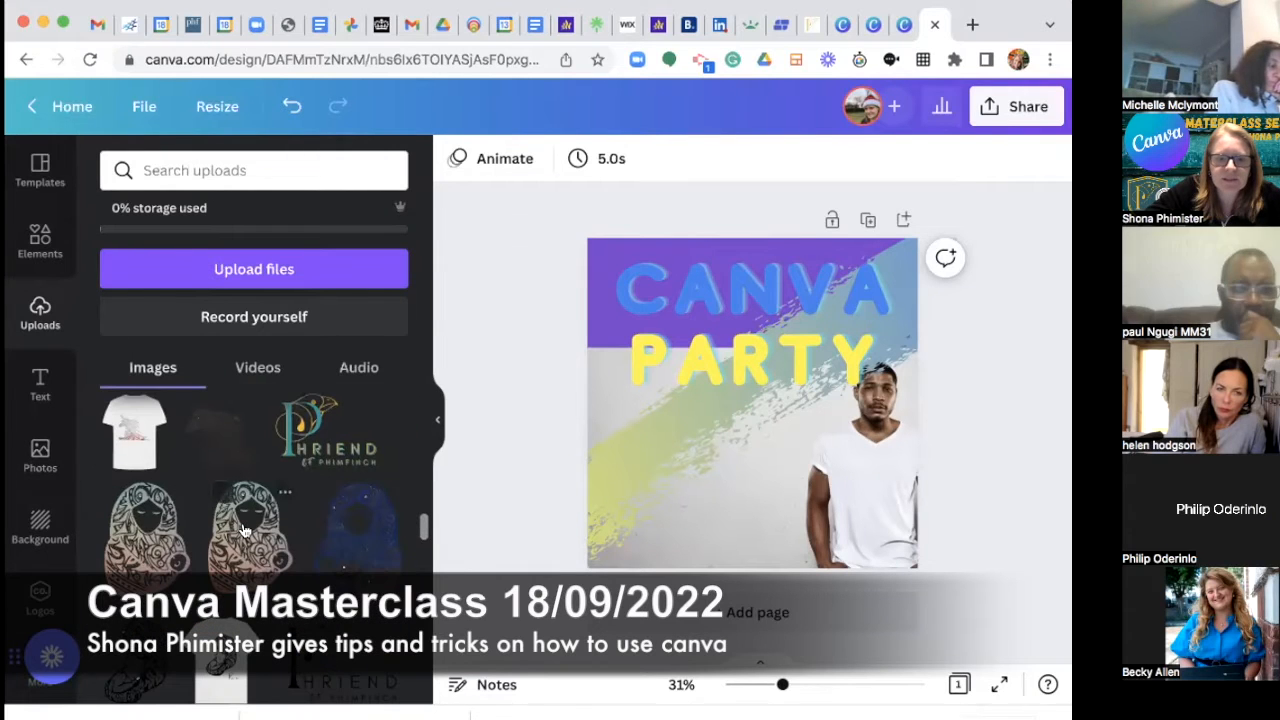
pyautogui.scroll(-1, 245, 520)
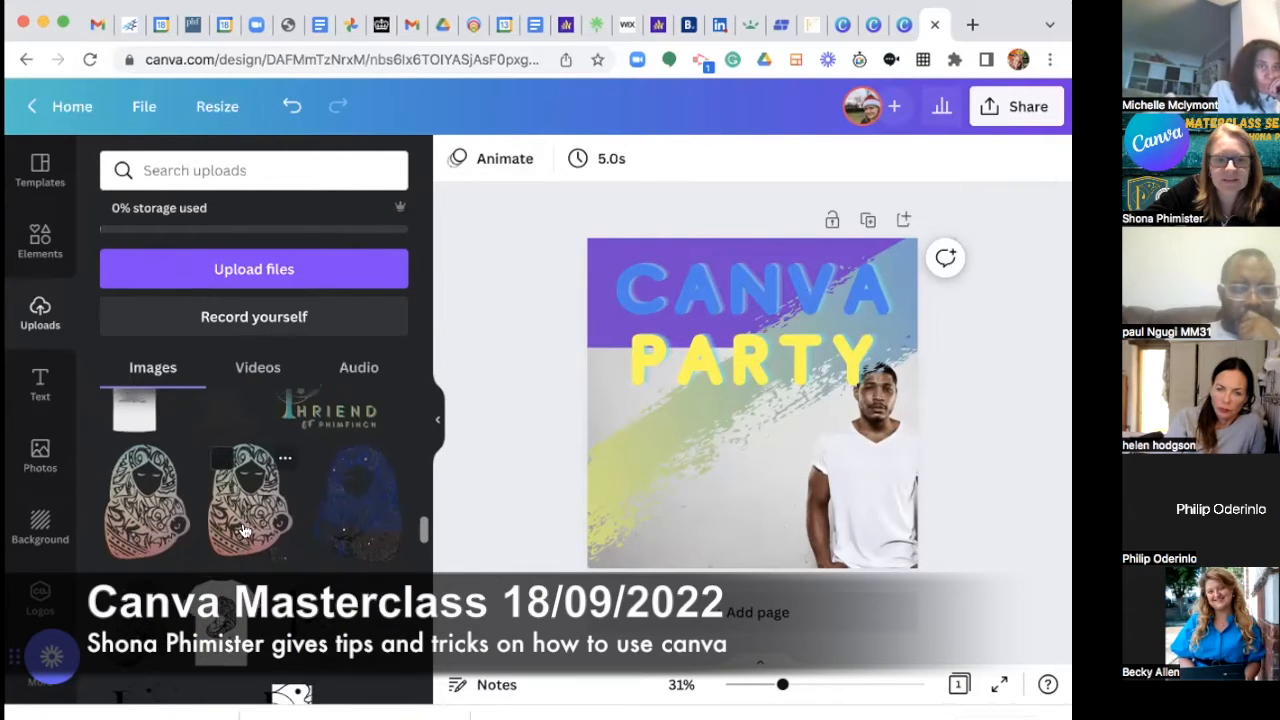
pyautogui.click(245, 500)
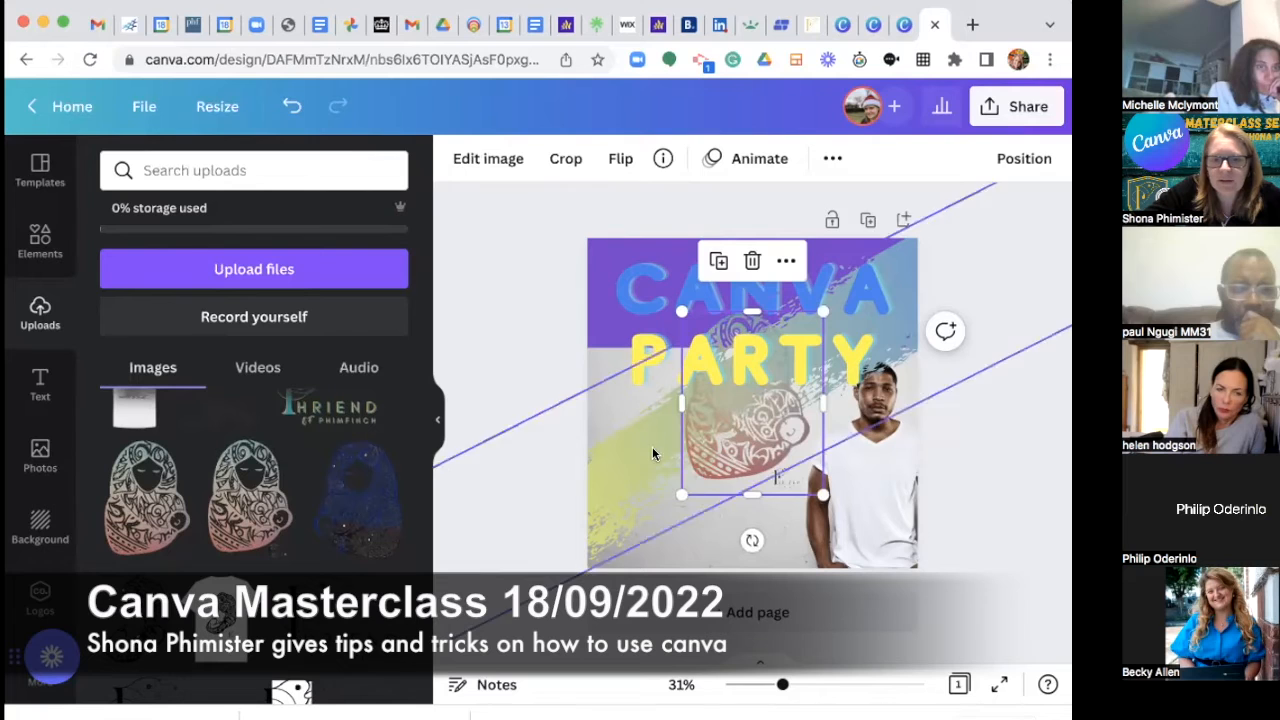
pyautogui.moveTo(683, 313); pyautogui.dragTo(870, 491)
pyautogui.moveTo(851, 544); pyautogui.dragTo(874, 478)
pyautogui.click(1024, 368)
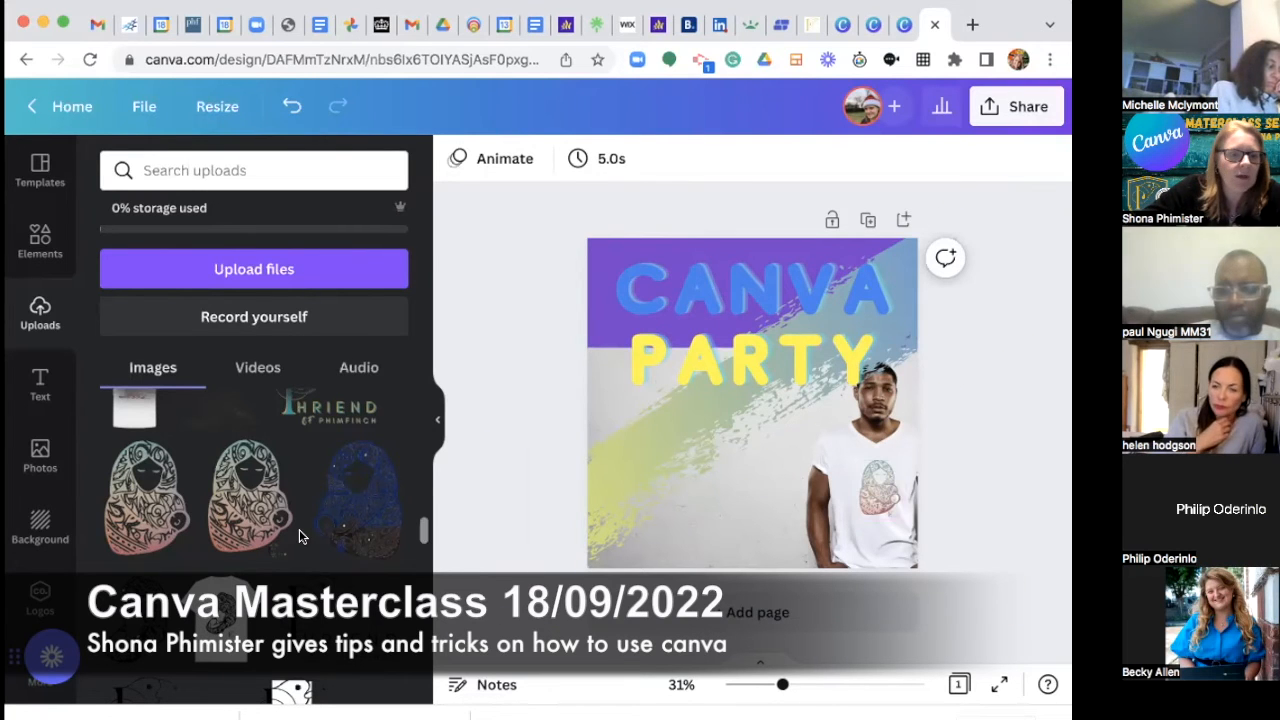
# Apply the recently used teal wooden-plank image as the page background.
pyautogui.click(46, 521)
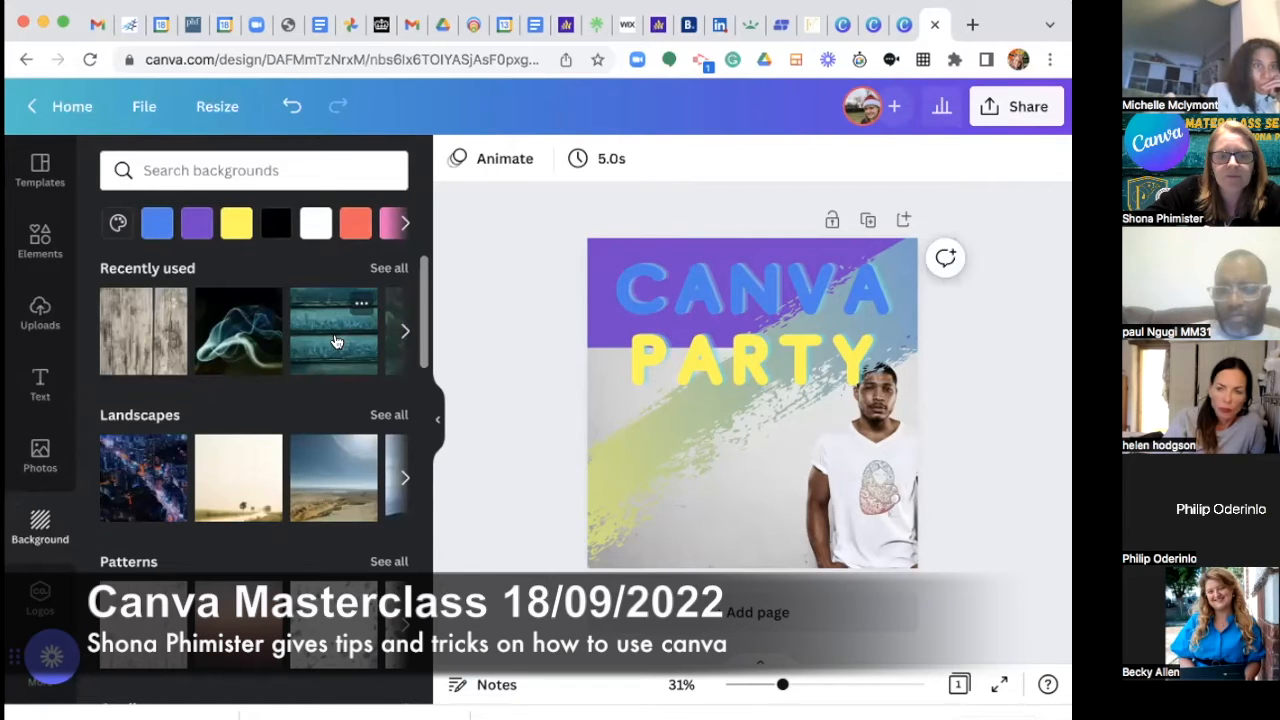
pyautogui.scroll(-2, 304, 371)
pyautogui.scroll(-2, 304, 371)
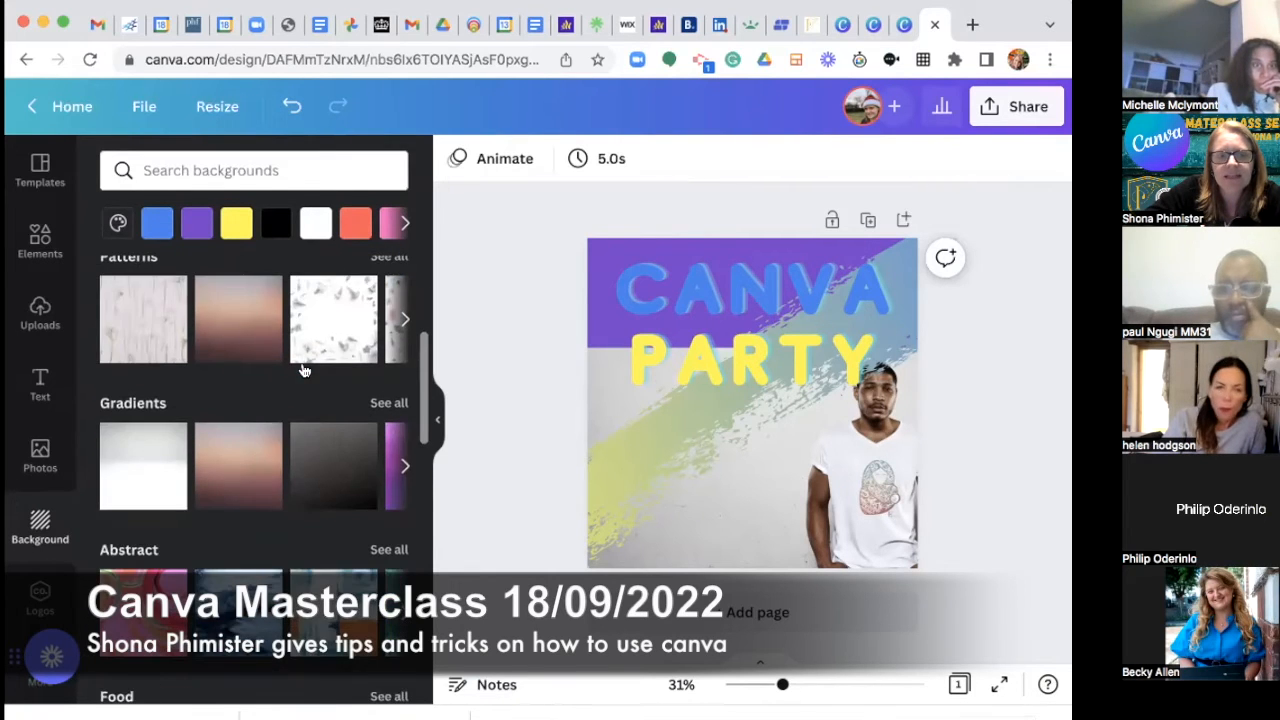
pyautogui.scroll(3, 305, 369)
pyautogui.click(332, 328)
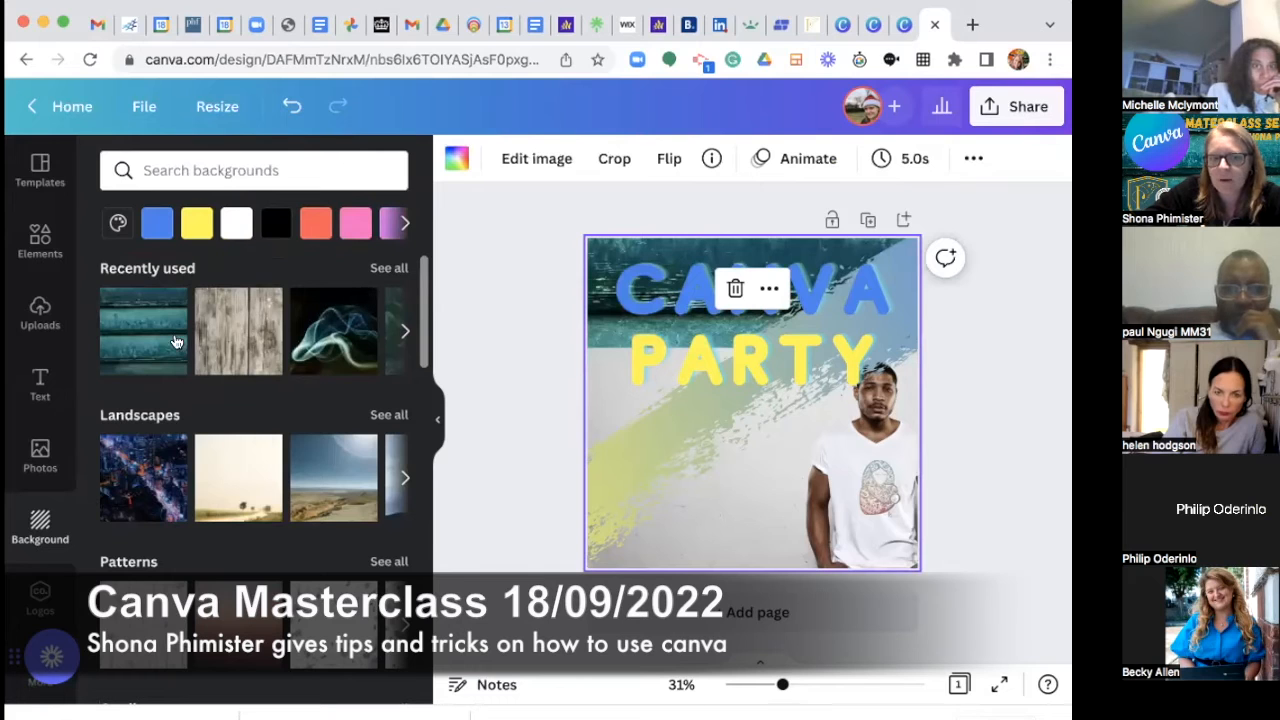
# Search the backgrounds for PURPLE and browse the matching images.
pyautogui.click(268, 163)
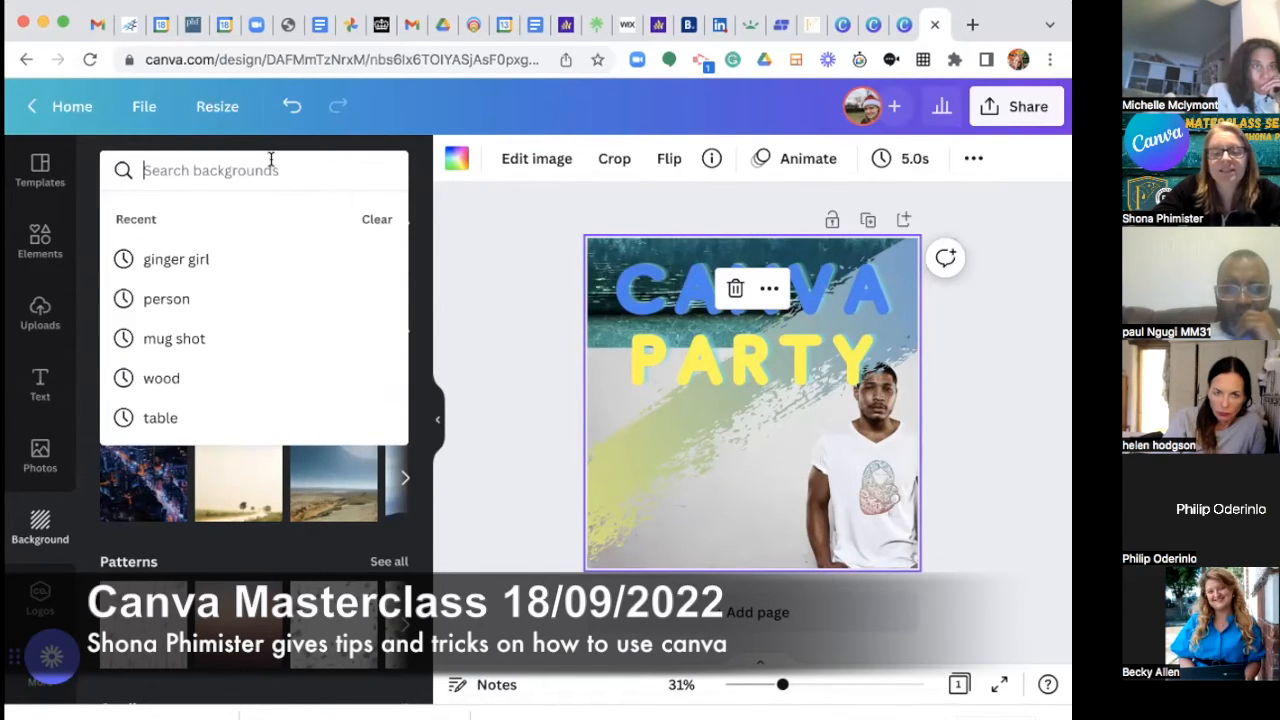
pyautogui.write('PURPLE')
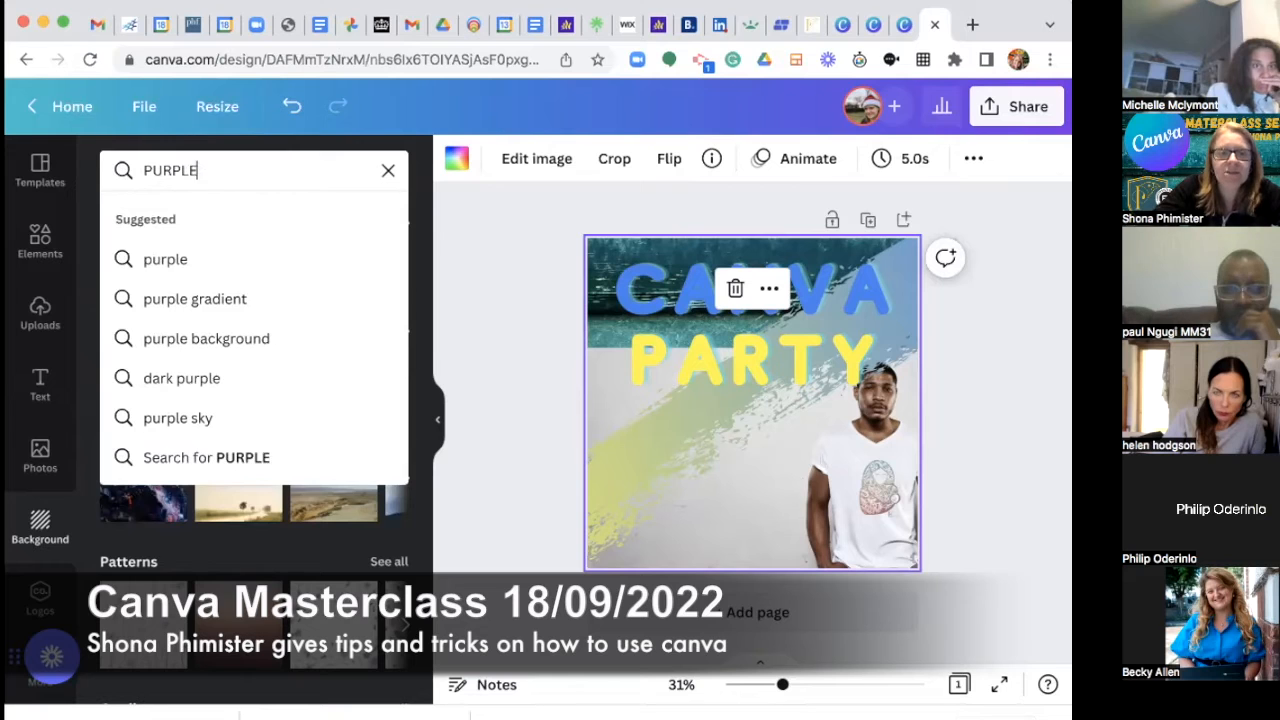
pyautogui.press('Return')
pyautogui.scroll(-3, 271, 413)
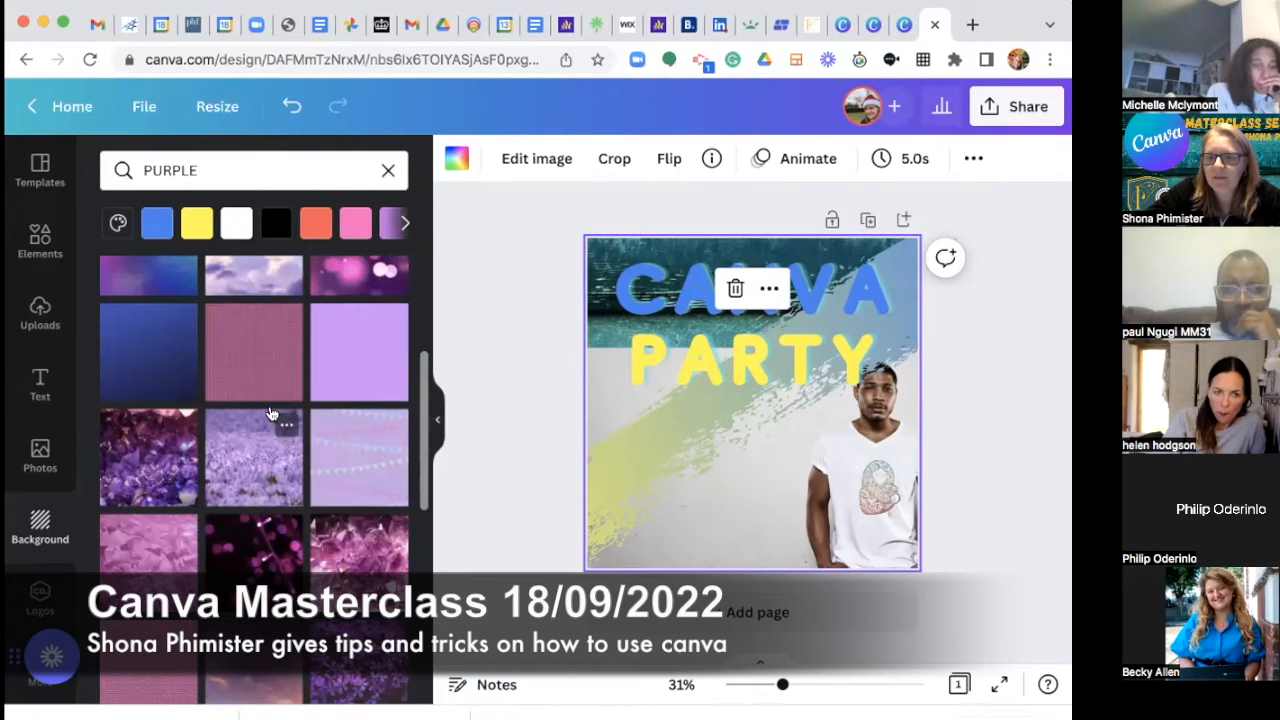
pyautogui.scroll(1, 270, 413)
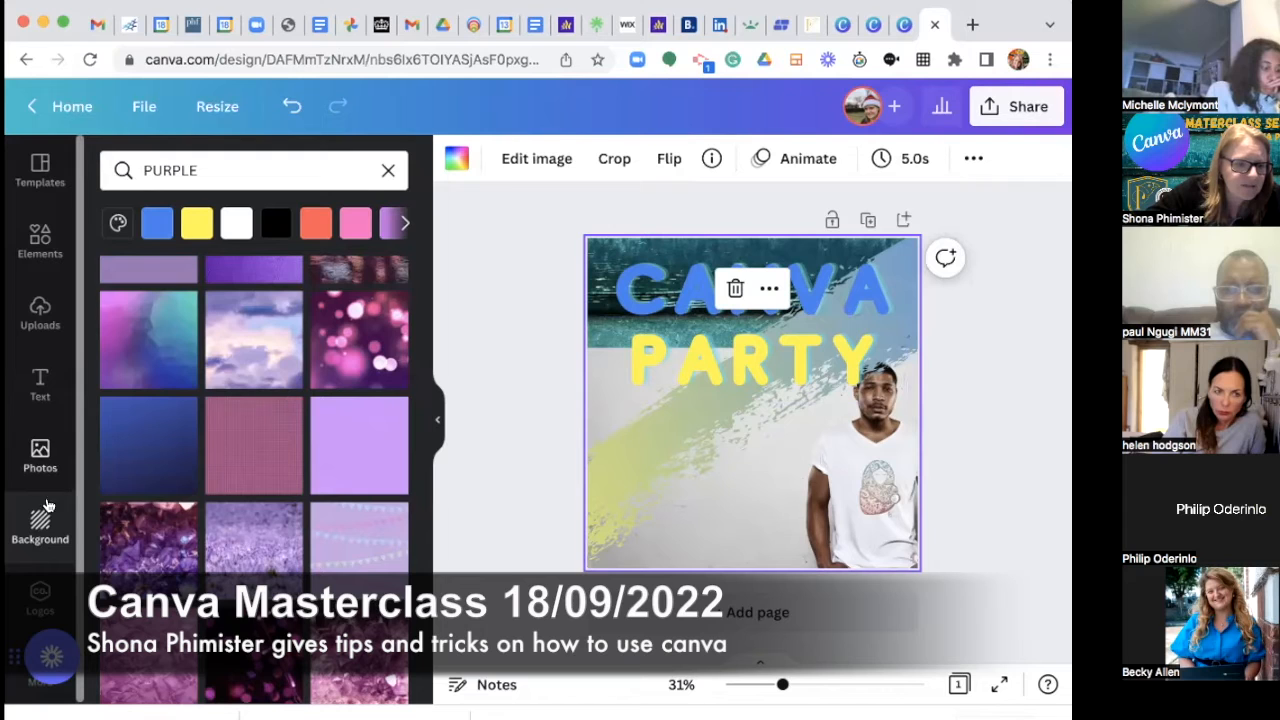
# Look through the brand kit logos and the available Instagram Post templates.
pyautogui.click(40, 595)
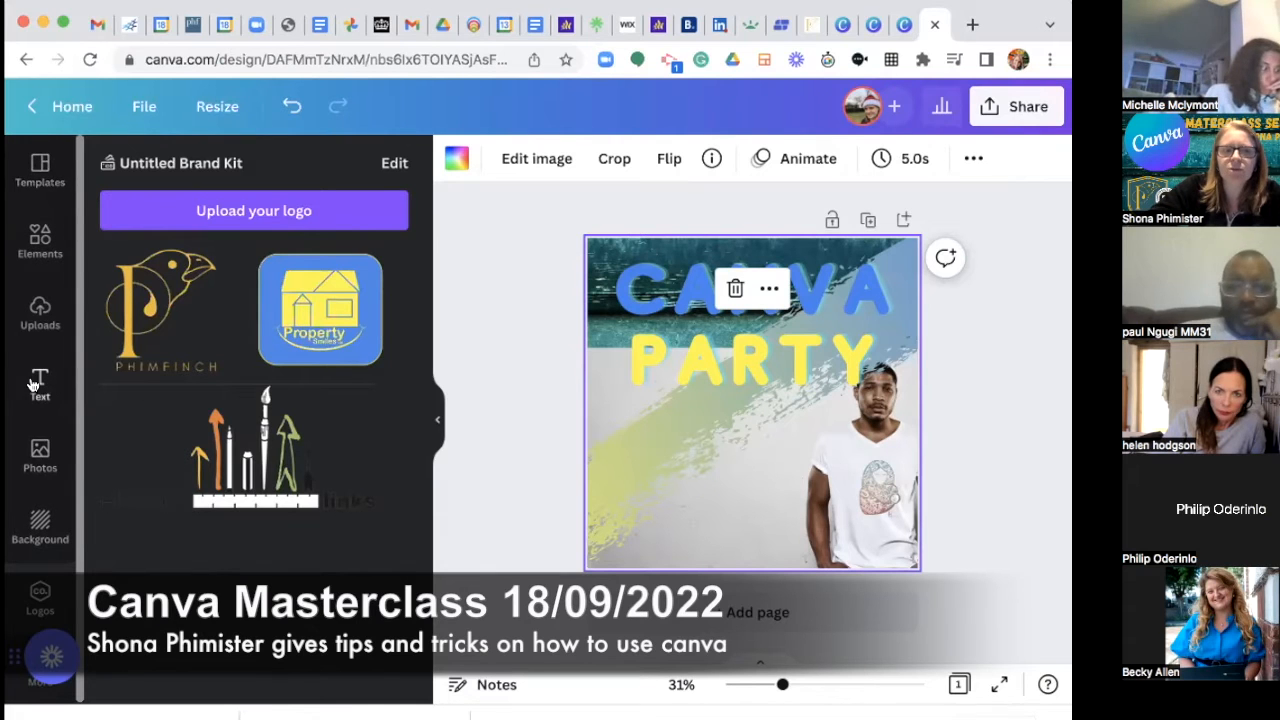
pyautogui.click(45, 175)
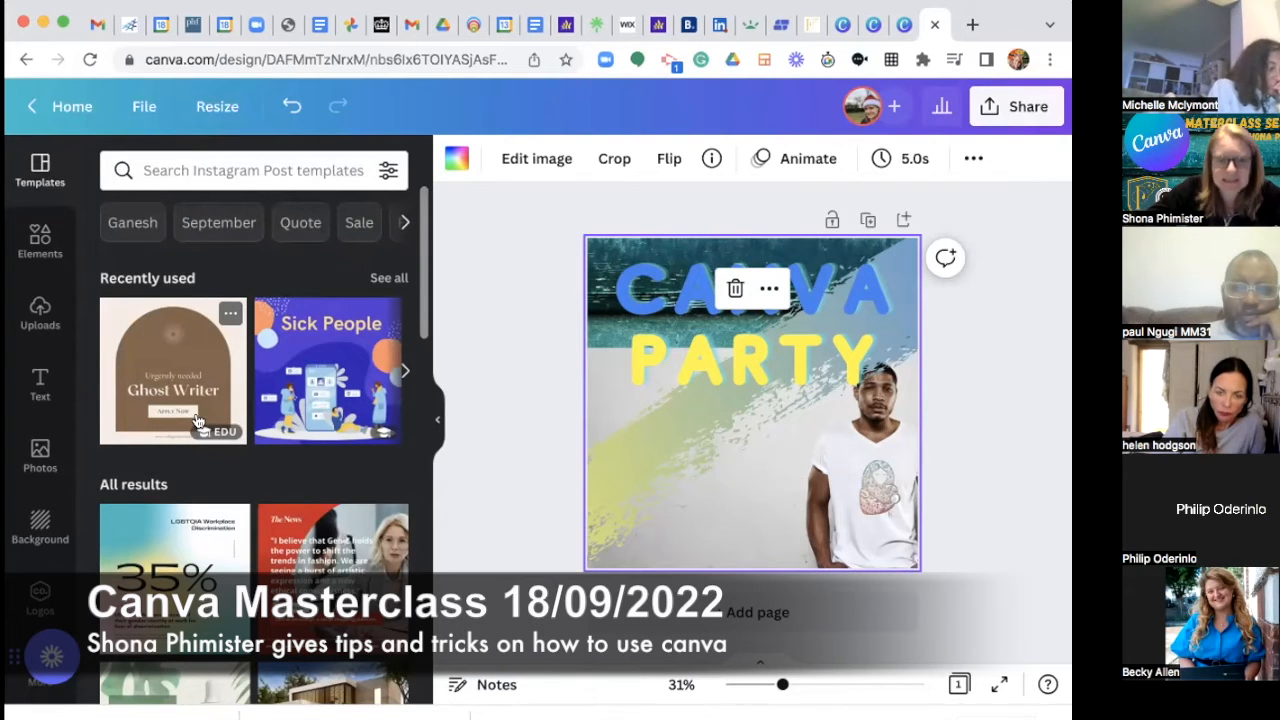
pyautogui.scroll(-3, 228, 383)
pyautogui.scroll(-10, 228, 385)
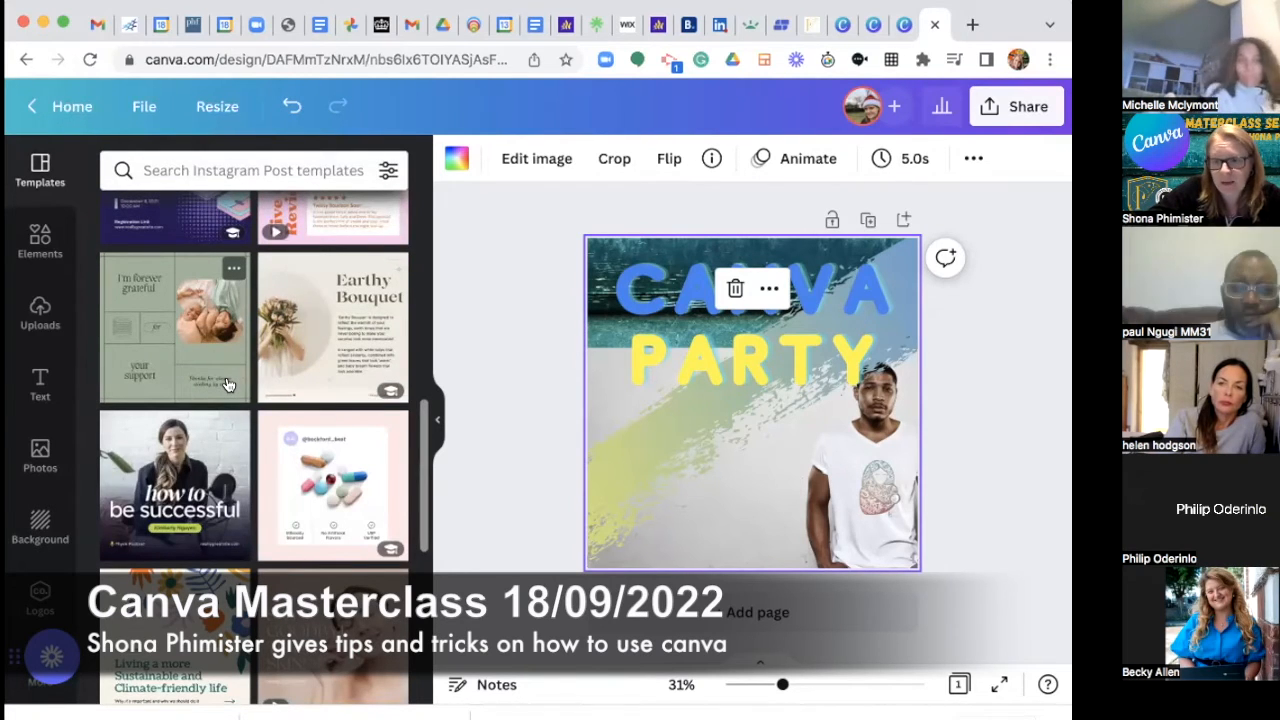
# Add a second page and apply the floral "Living a more Sustainable and Climate-friendly life" template page to it.
pyautogui.click(747, 620)
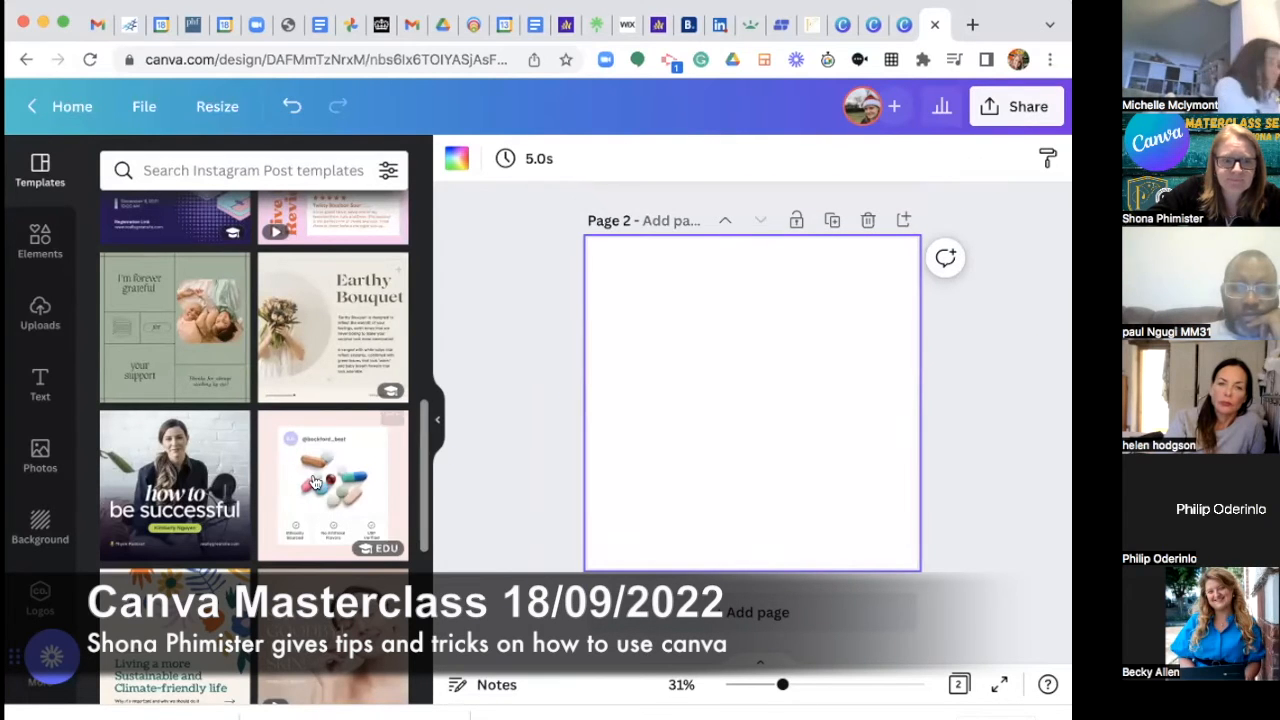
pyautogui.scroll(10, 313, 473)
pyautogui.scroll(-2, 313, 481)
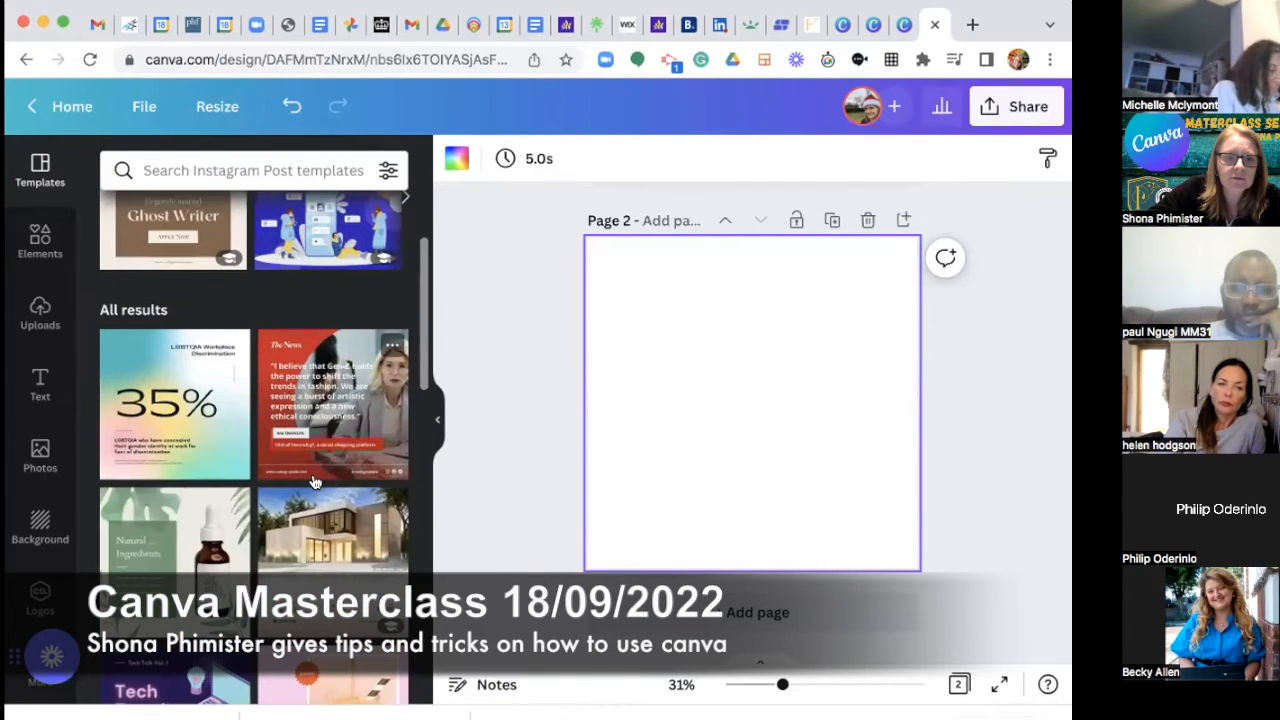
pyautogui.scroll(-15, 320, 380)
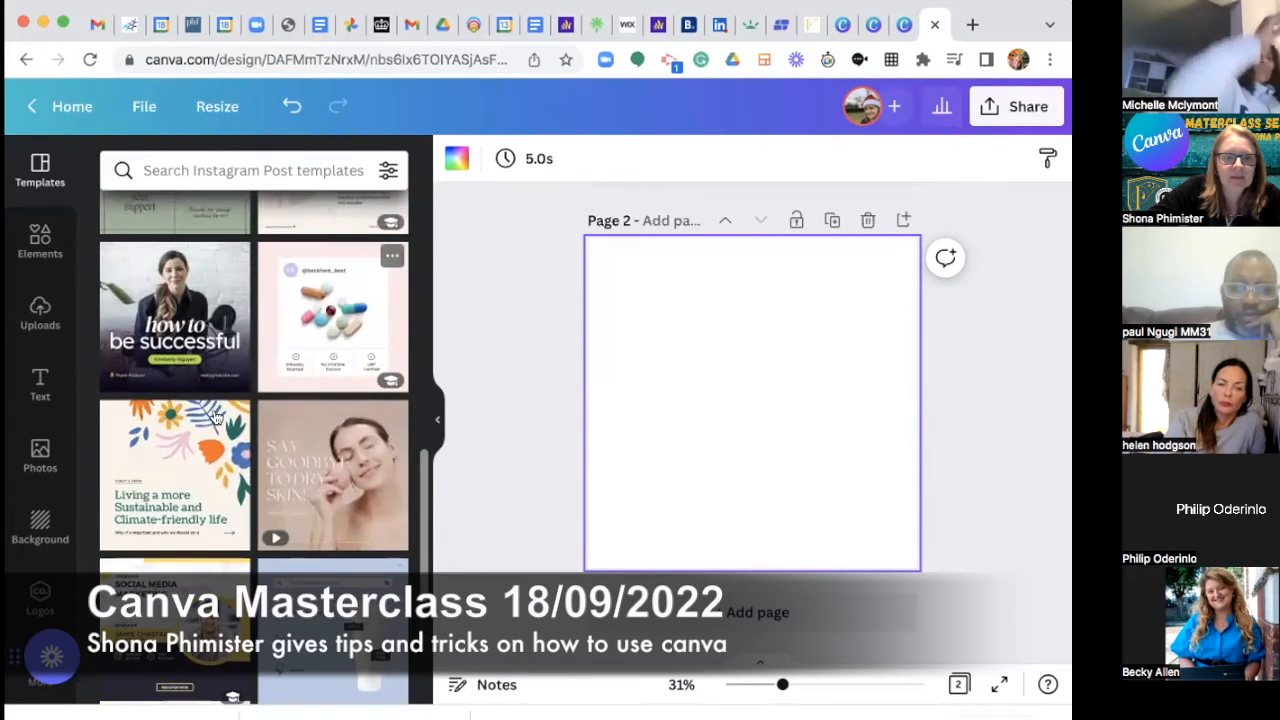
pyautogui.click(181, 444)
pyautogui.click(181, 444)
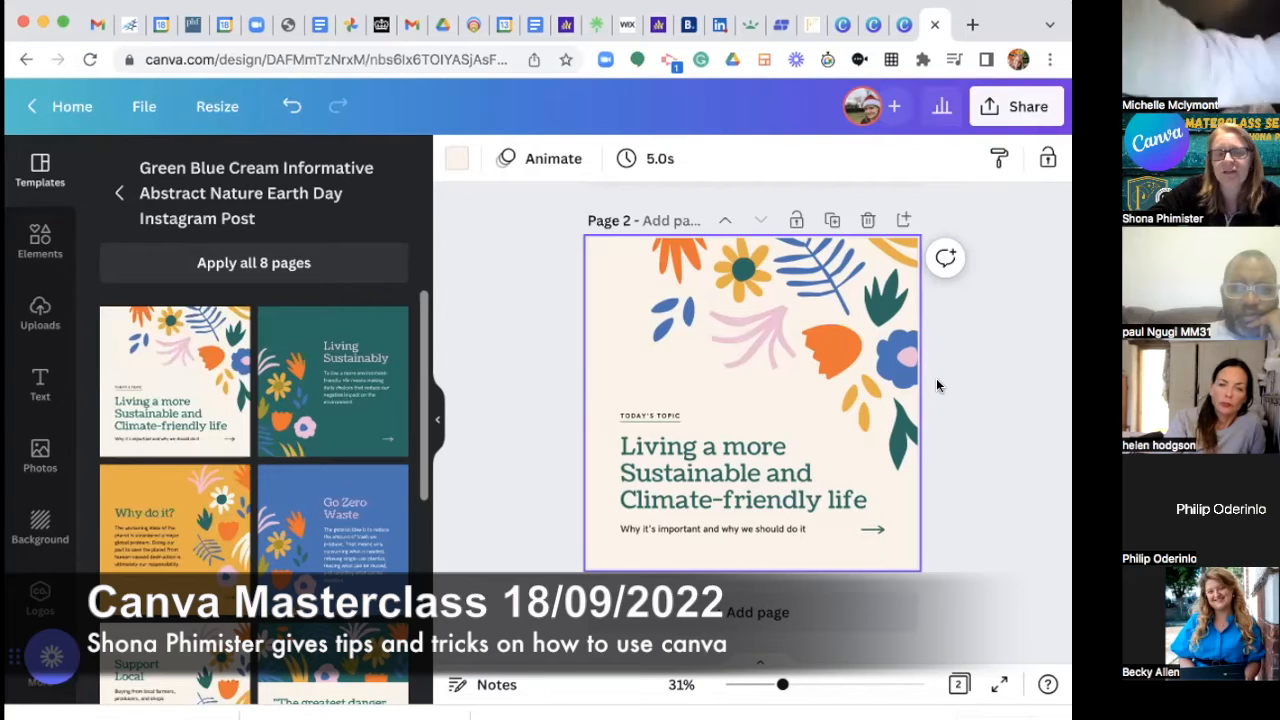
# Replace the page 2 headline text with "hey peeps".
pyautogui.click(713, 461)
pyautogui.moveTo(821, 499); pyautogui.dragTo(643, 450)
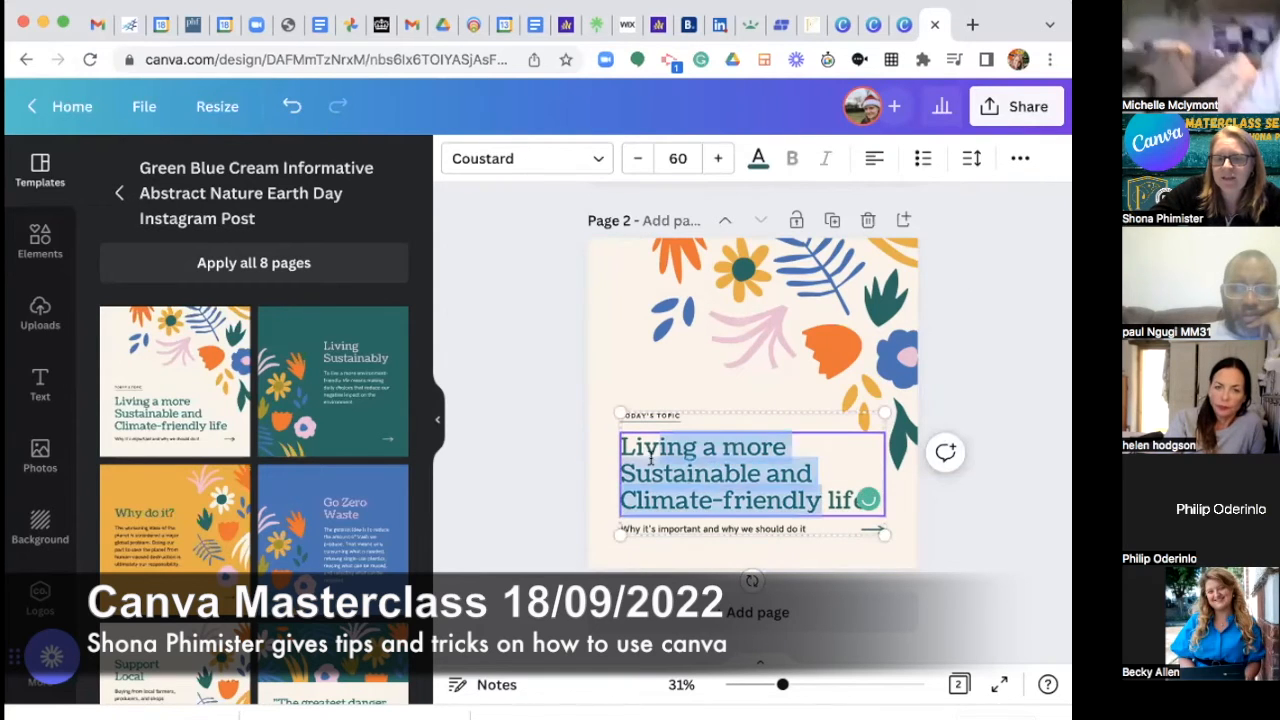
pyautogui.press('BackSpace')
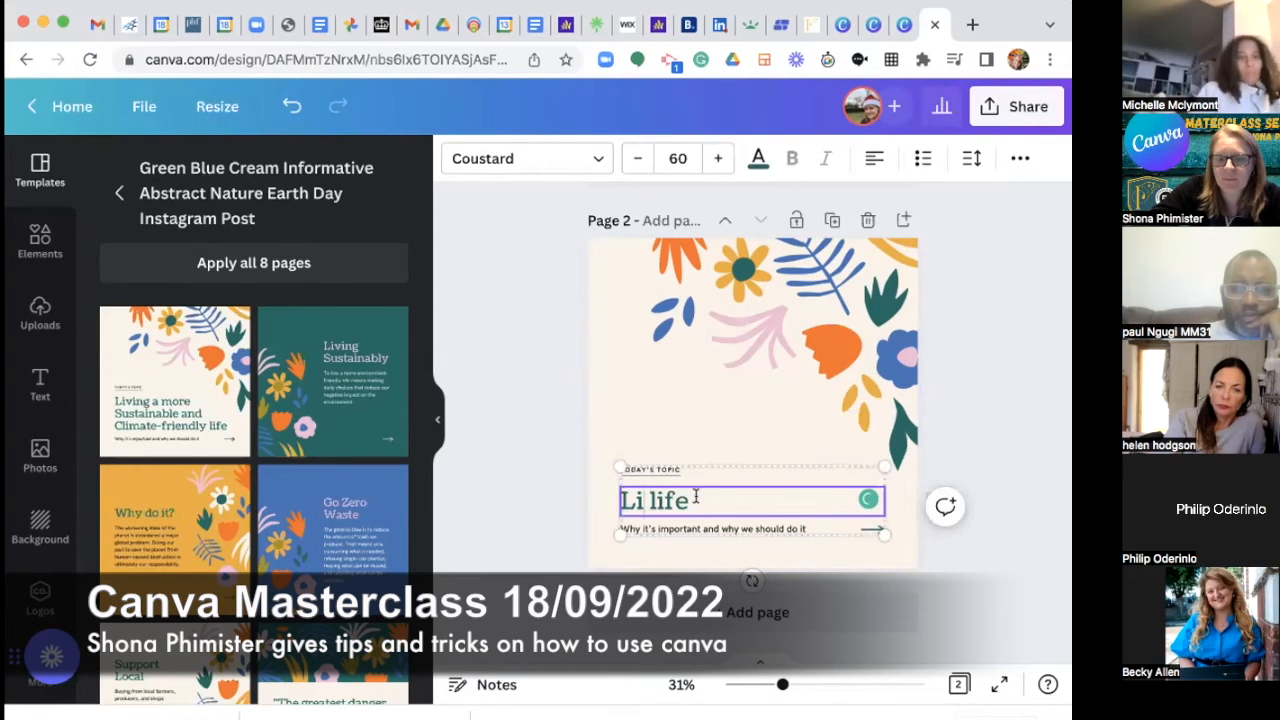
pyautogui.press('BackSpace')
pyautogui.press('BackSpace')
pyautogui.press('BackSpace')
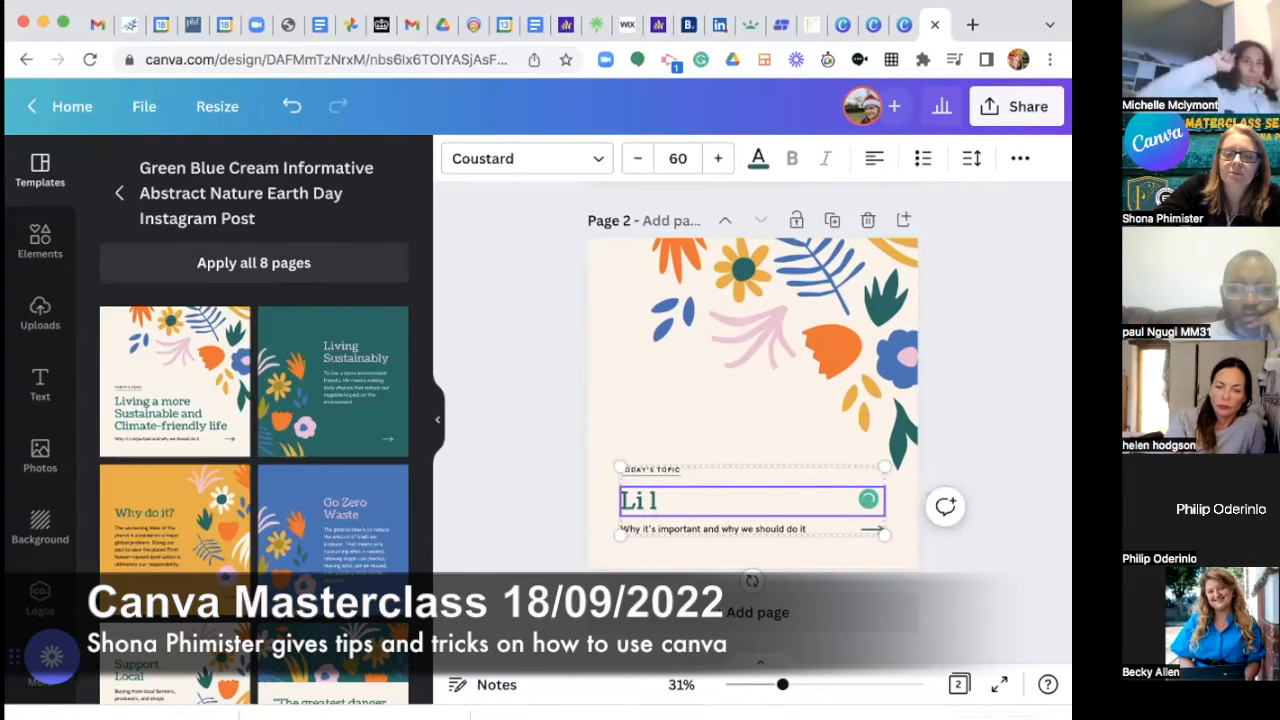
pyautogui.write('hey peeps')
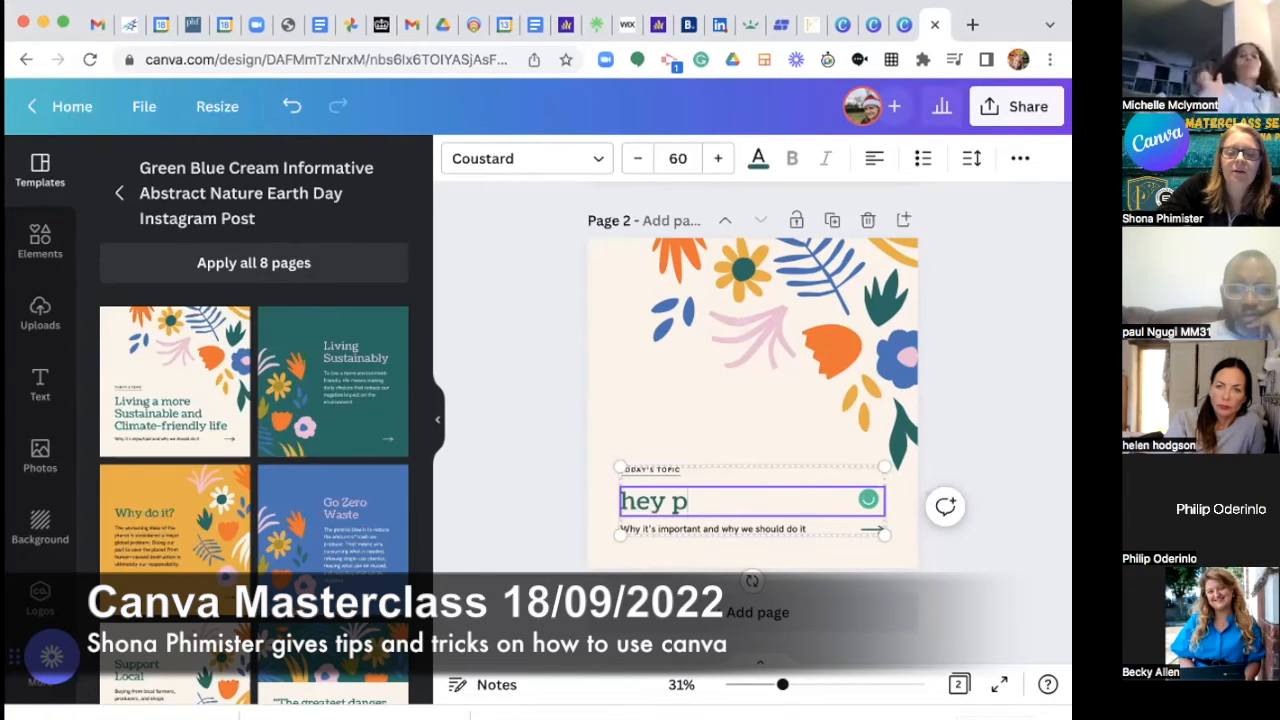
pyautogui.click(563, 373)
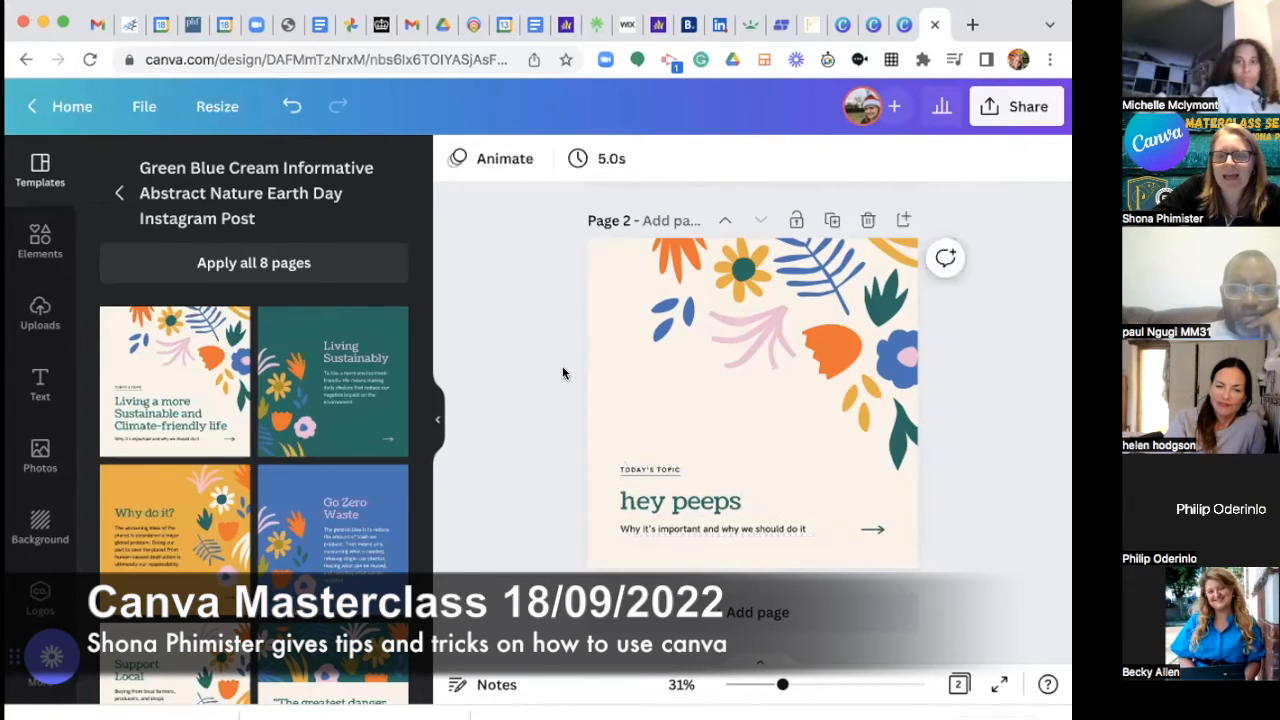
# Replace the small "Today's topic" label above the headline with "CHANGE".
pyautogui.click(681, 466)
pyautogui.click(681, 466)
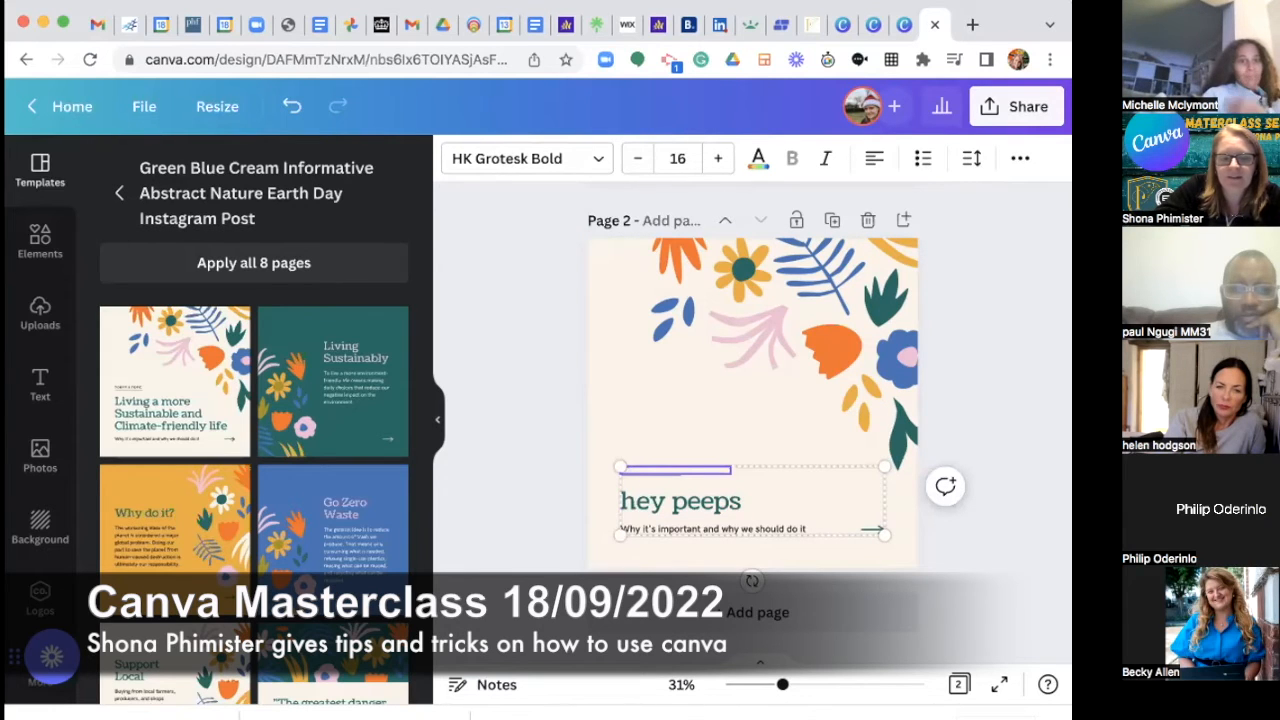
pyautogui.write('CHANGE')
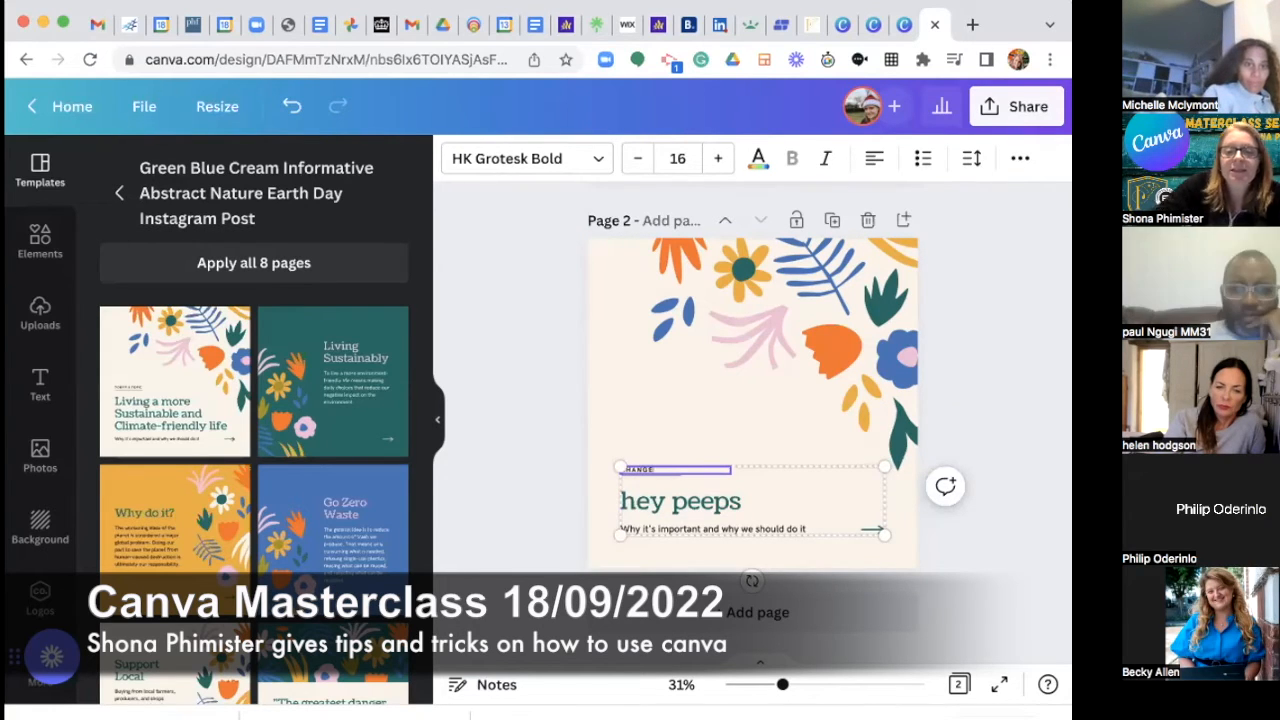
pyautogui.click(1007, 377)
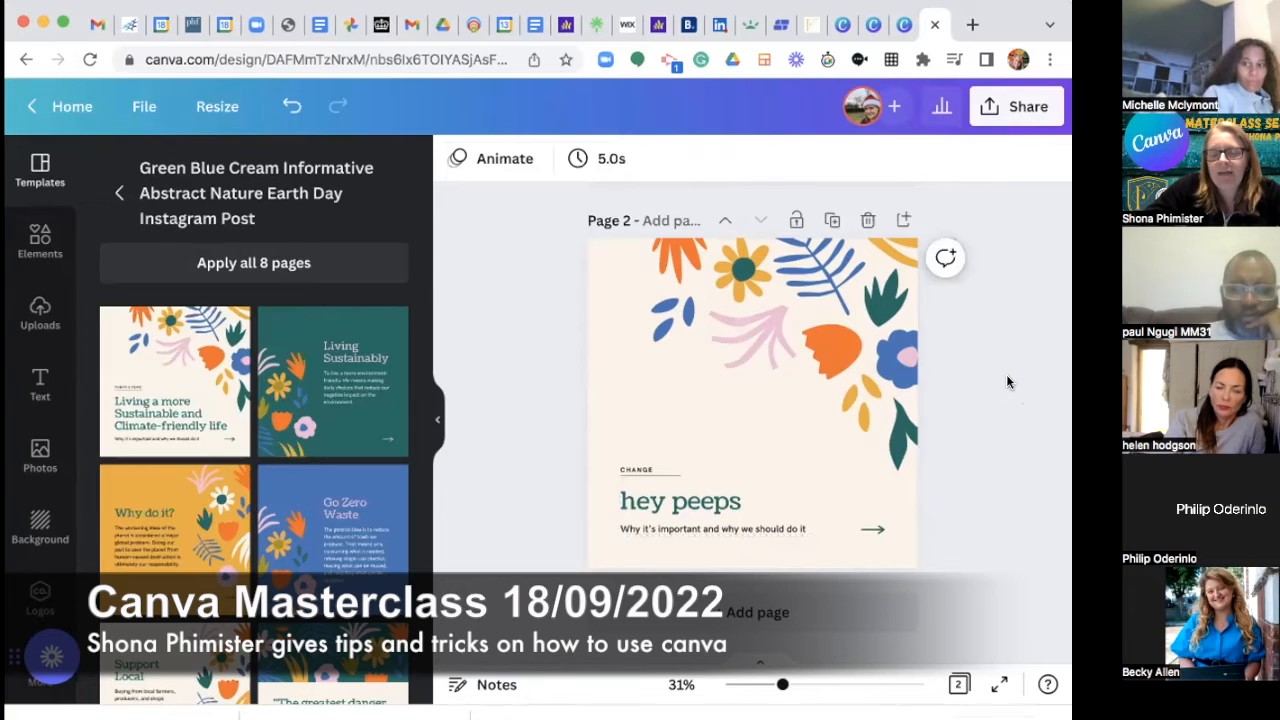
# Recolour the small blue leaves and the fern bright blue, and the pink branch yellow, using the document colours.
pyautogui.click(826, 347)
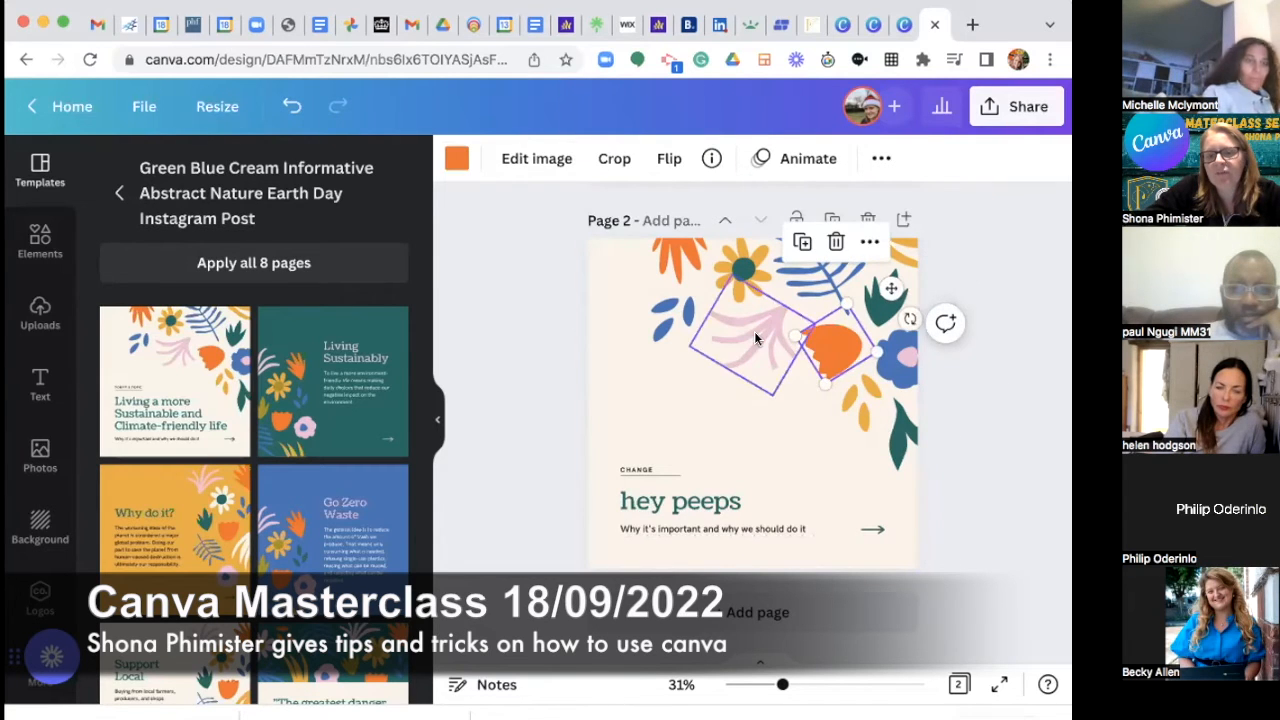
pyautogui.click(668, 322)
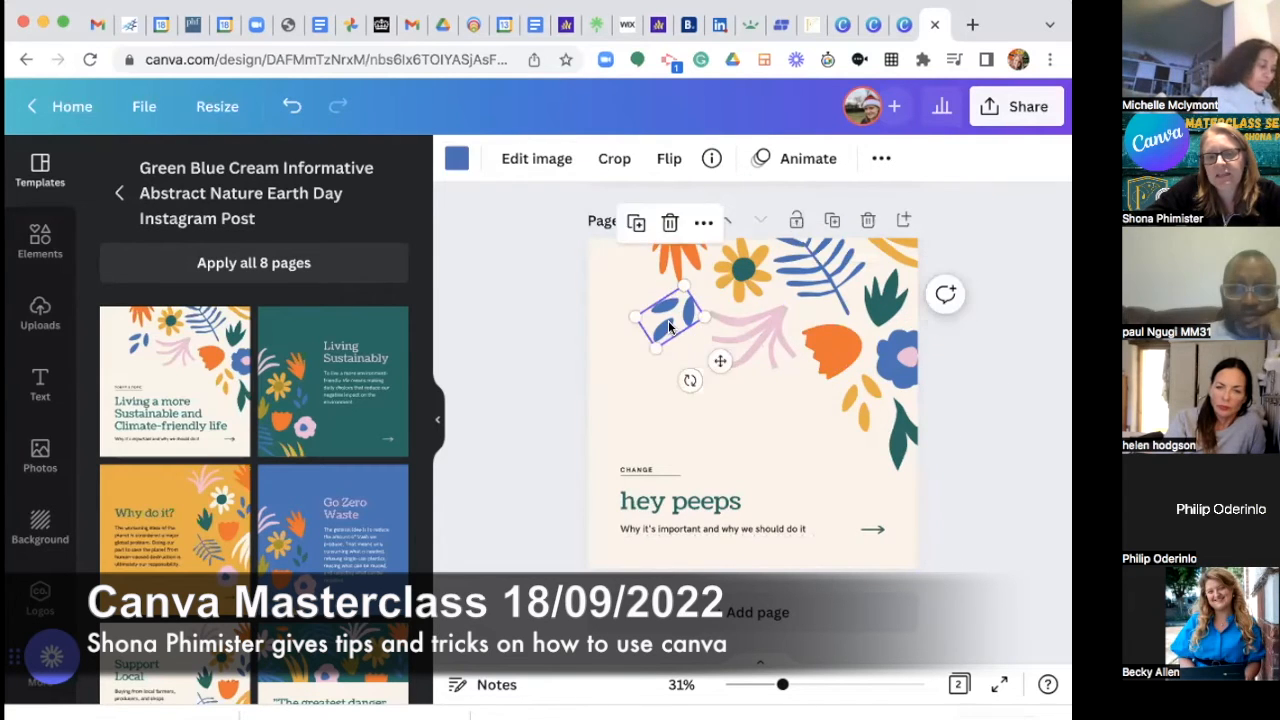
pyautogui.click(456, 158)
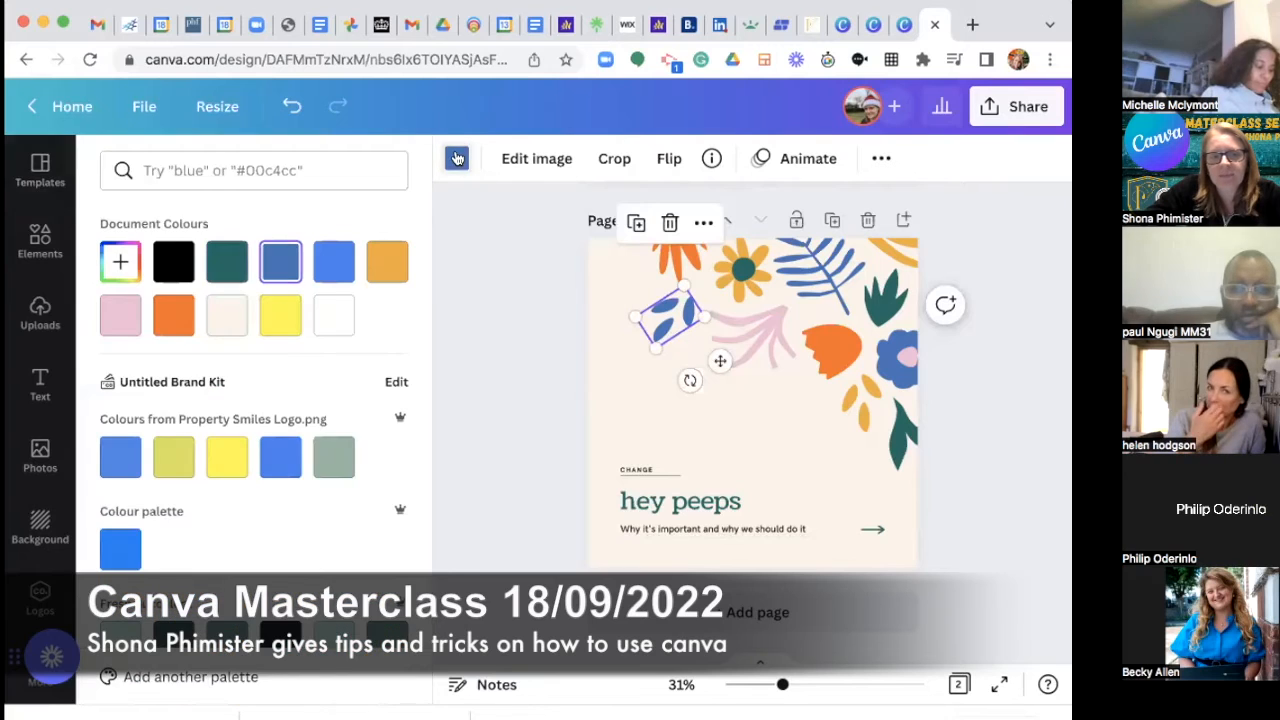
pyautogui.click(755, 322)
pyautogui.click(284, 318)
pyautogui.click(815, 260)
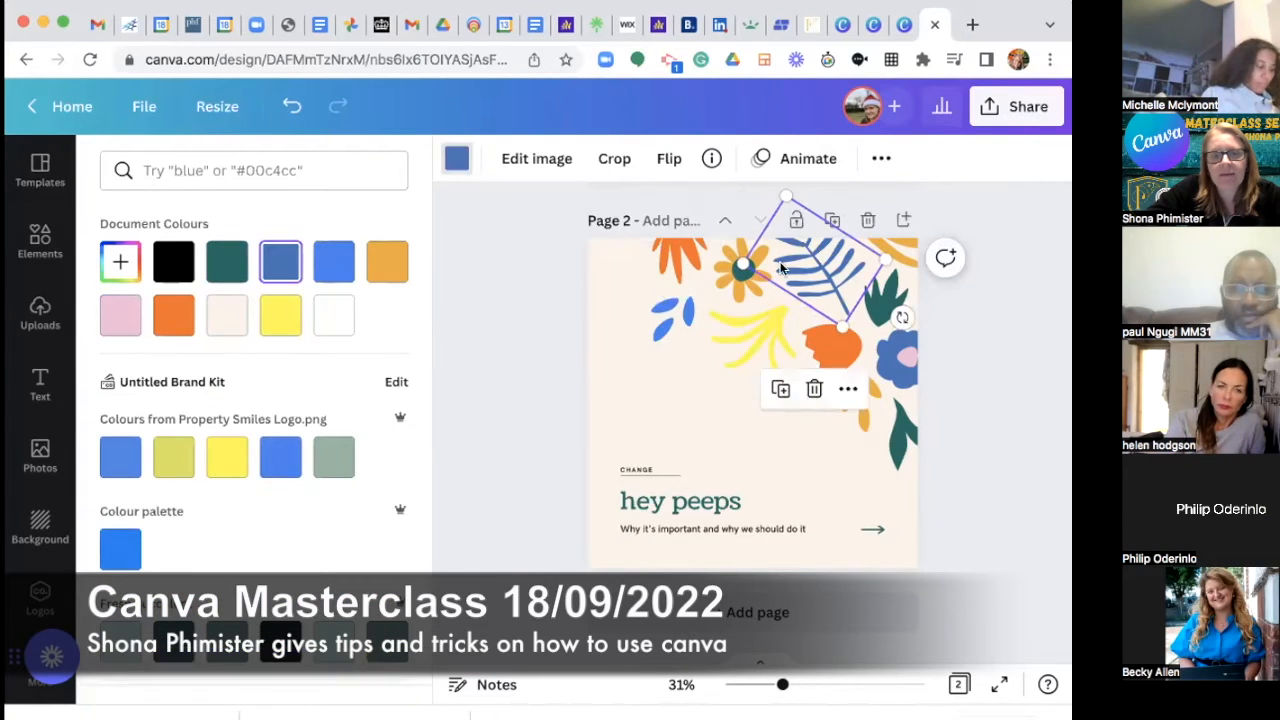
pyautogui.click(333, 261)
# Recolour the orange burst yellow, and give the daisy beside it a yellow centre and bright blue petals.
pyautogui.click(705, 258)
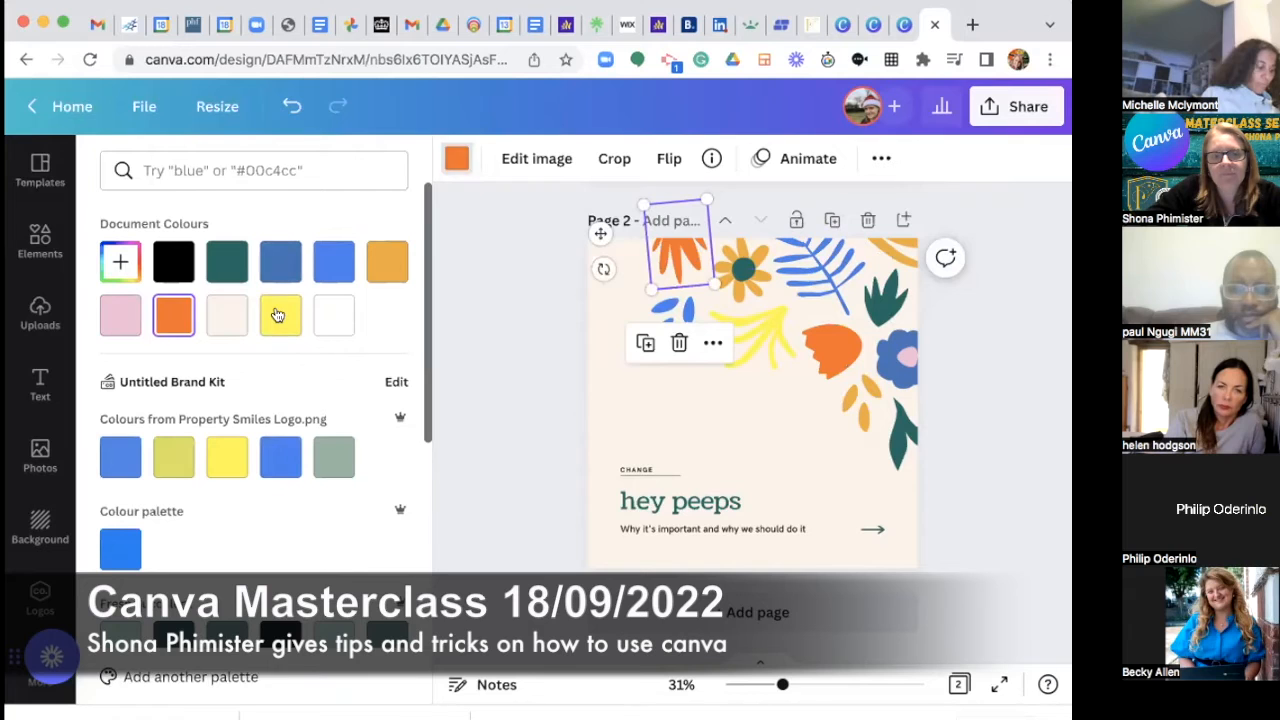
pyautogui.click(280, 315)
pyautogui.click(748, 290)
pyautogui.click(282, 318)
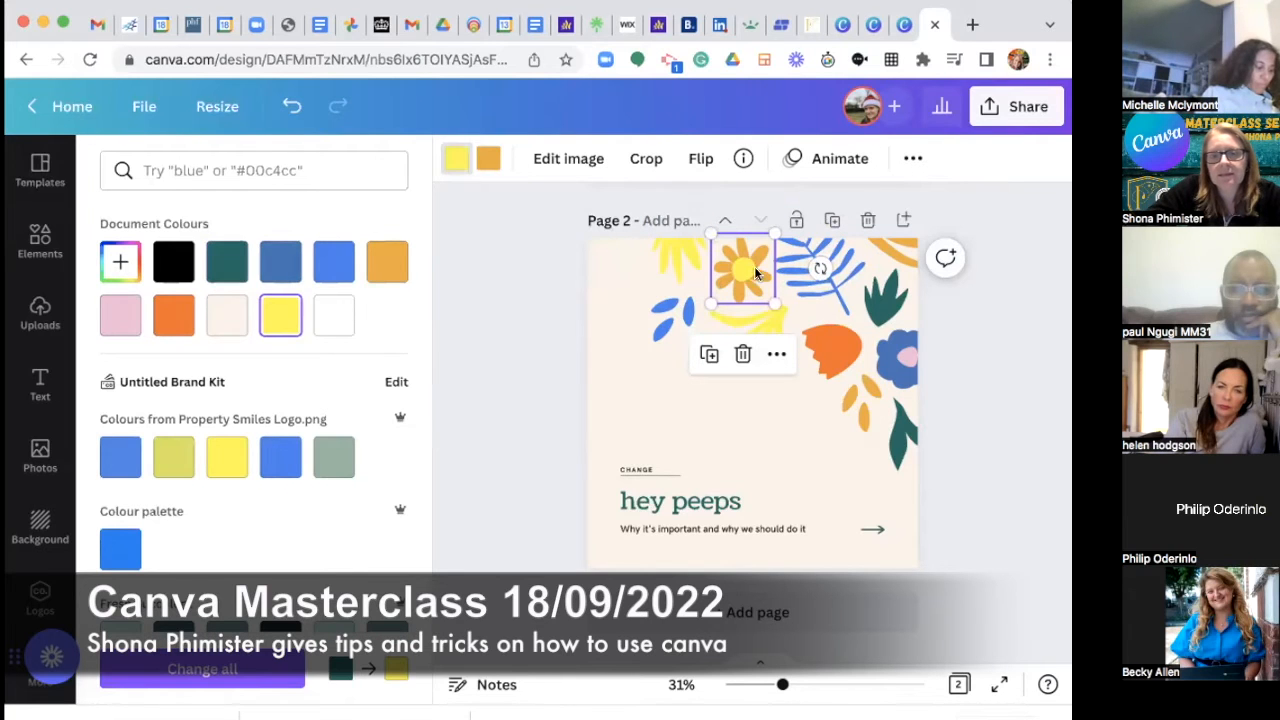
pyautogui.click(488, 158)
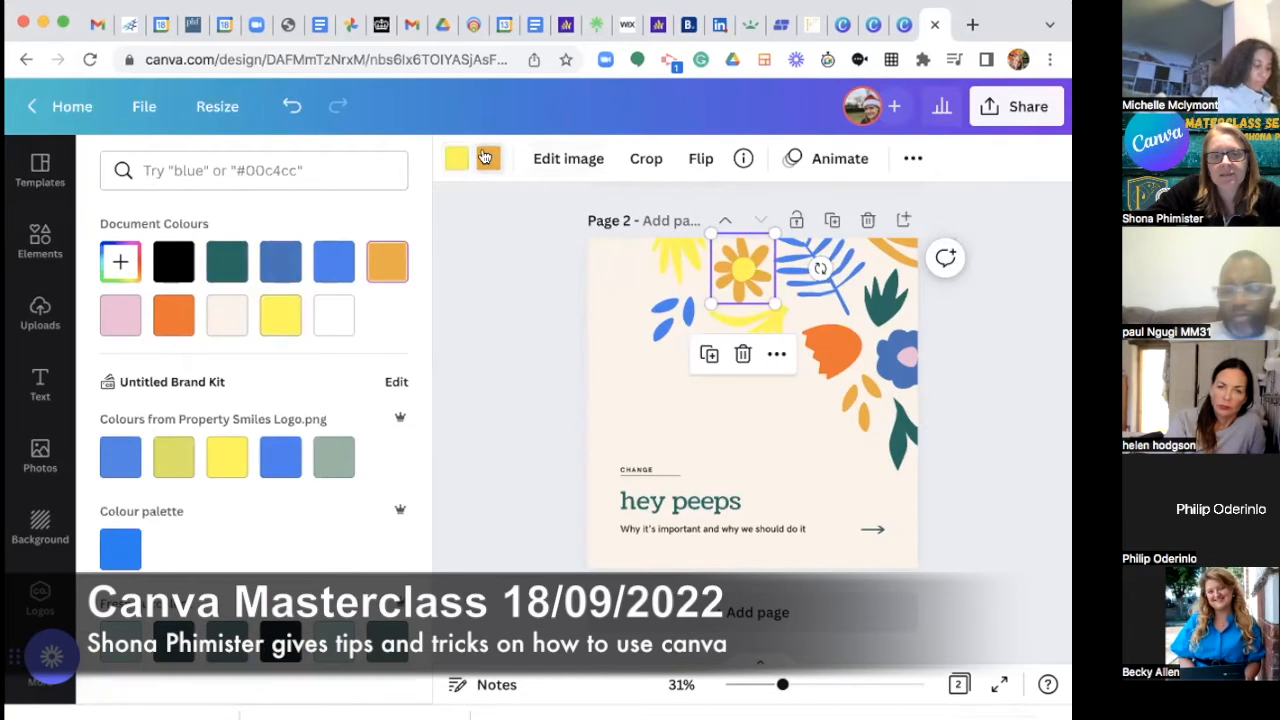
pyautogui.click(327, 262)
# Recolour the orange tulip yellow, and give the pink-centred blue flower a yellow centre and bright blue petals.
pyautogui.click(846, 349)
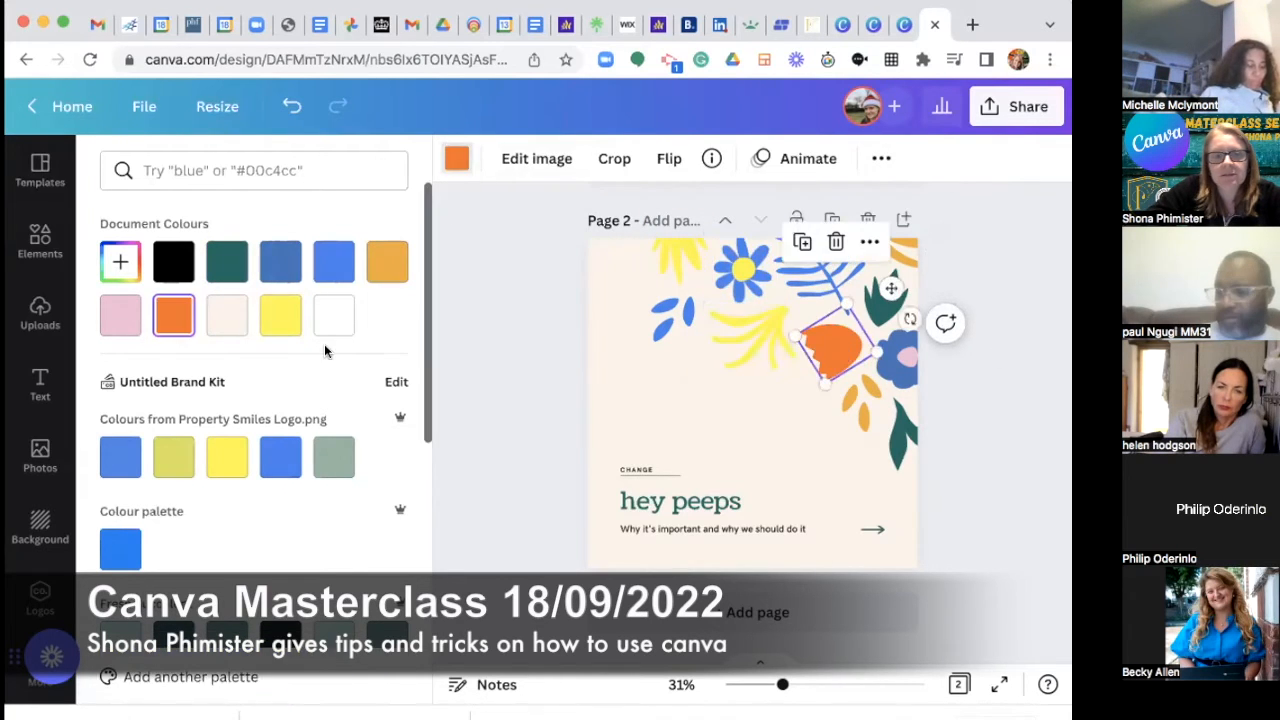
pyautogui.click(290, 316)
pyautogui.click(900, 356)
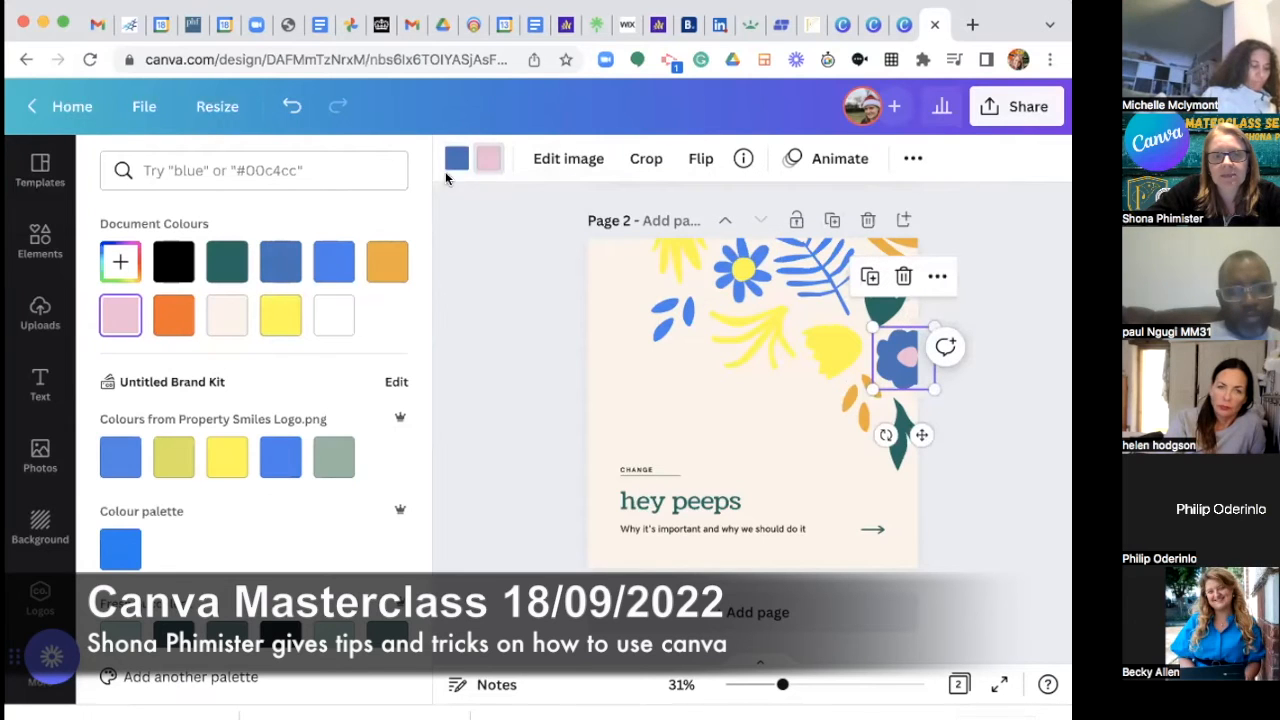
pyautogui.click(280, 318)
pyautogui.click(456, 158)
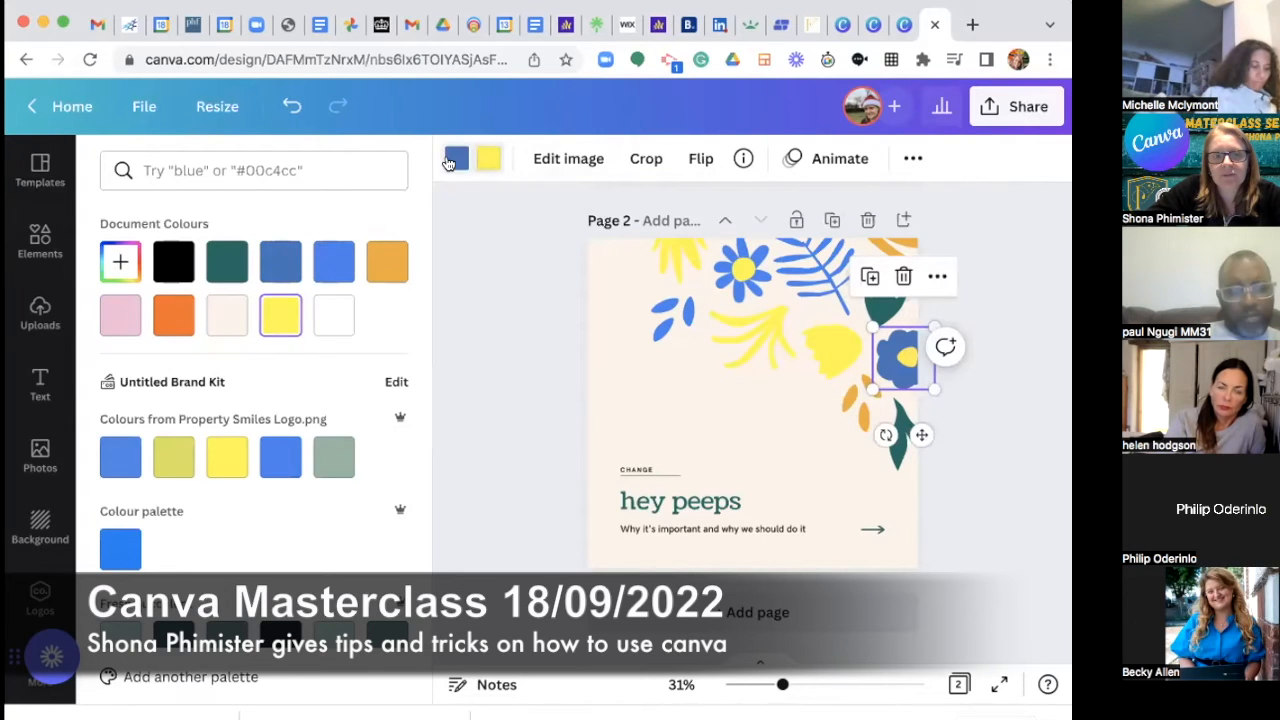
pyautogui.click(333, 262)
# Recolour the two dark green leaf shapes above and below the blue flower bright blue.
pyautogui.click(898, 452)
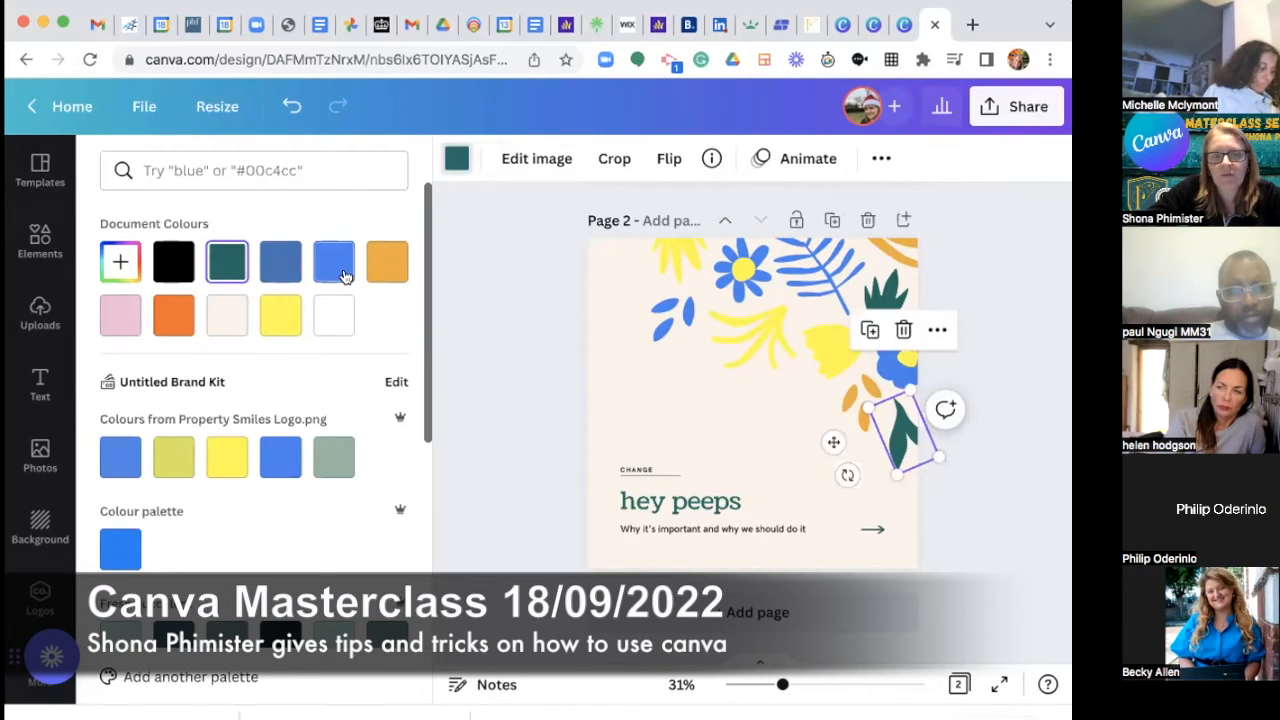
pyautogui.click(333, 262)
pyautogui.click(885, 292)
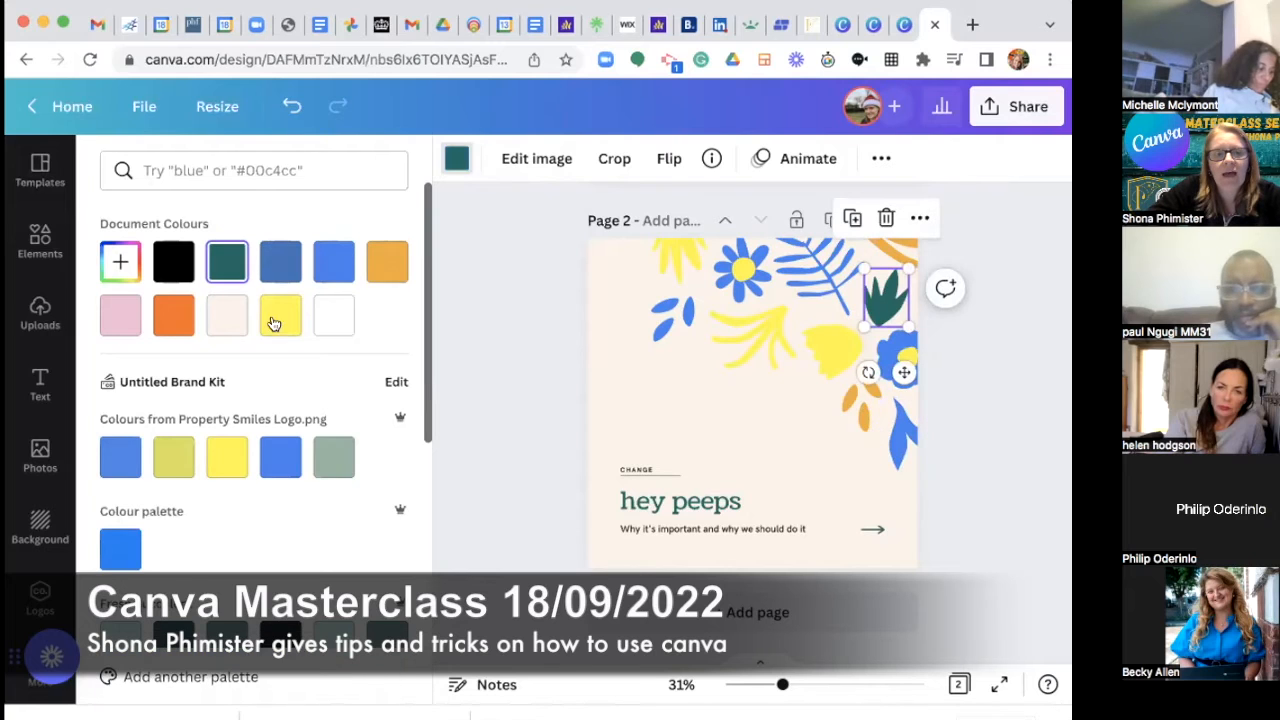
pyautogui.click(333, 260)
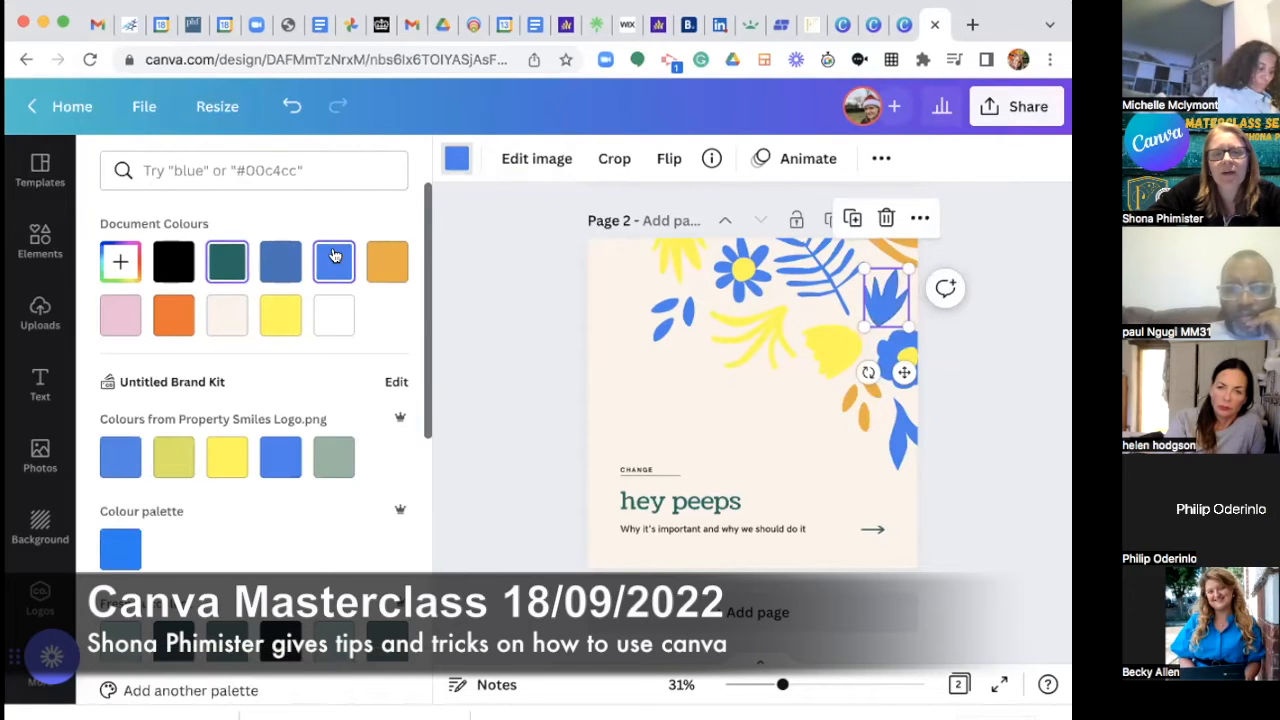
# Recolour the amber shape in the page's upper corner bright blue and the small amber leaves yellow.
pyautogui.click(900, 250)
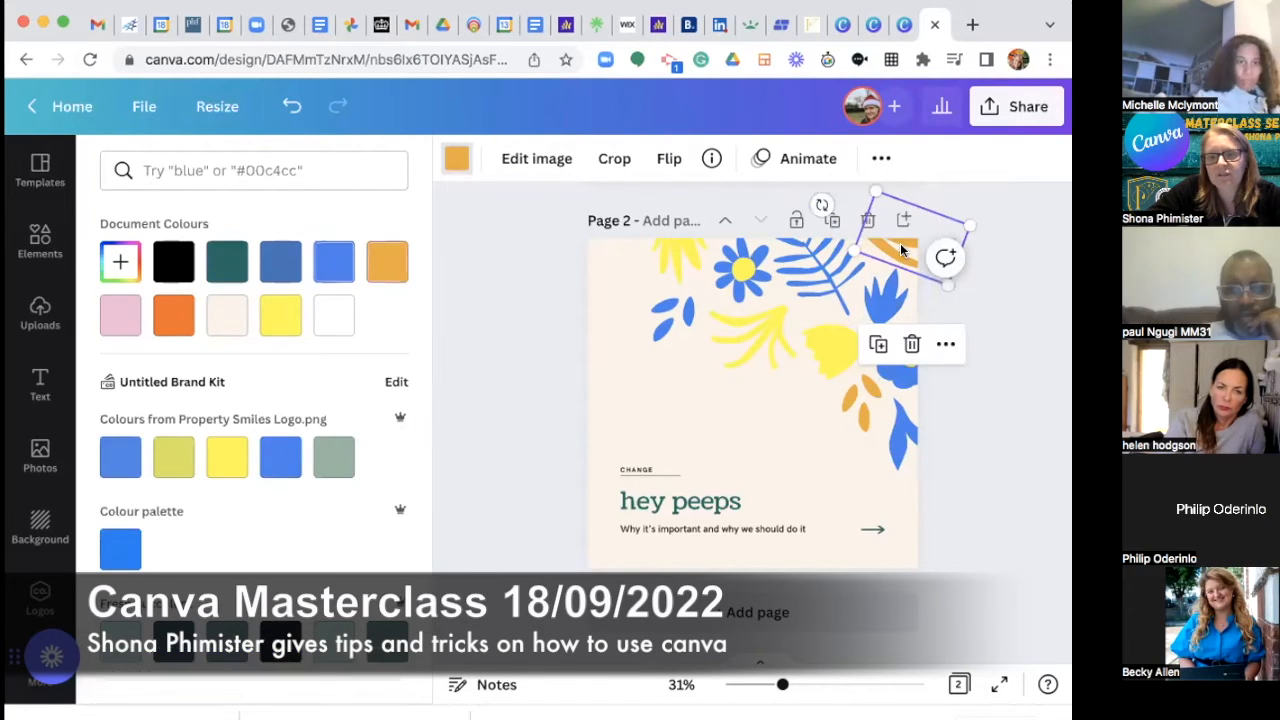
pyautogui.click(333, 262)
pyautogui.click(855, 407)
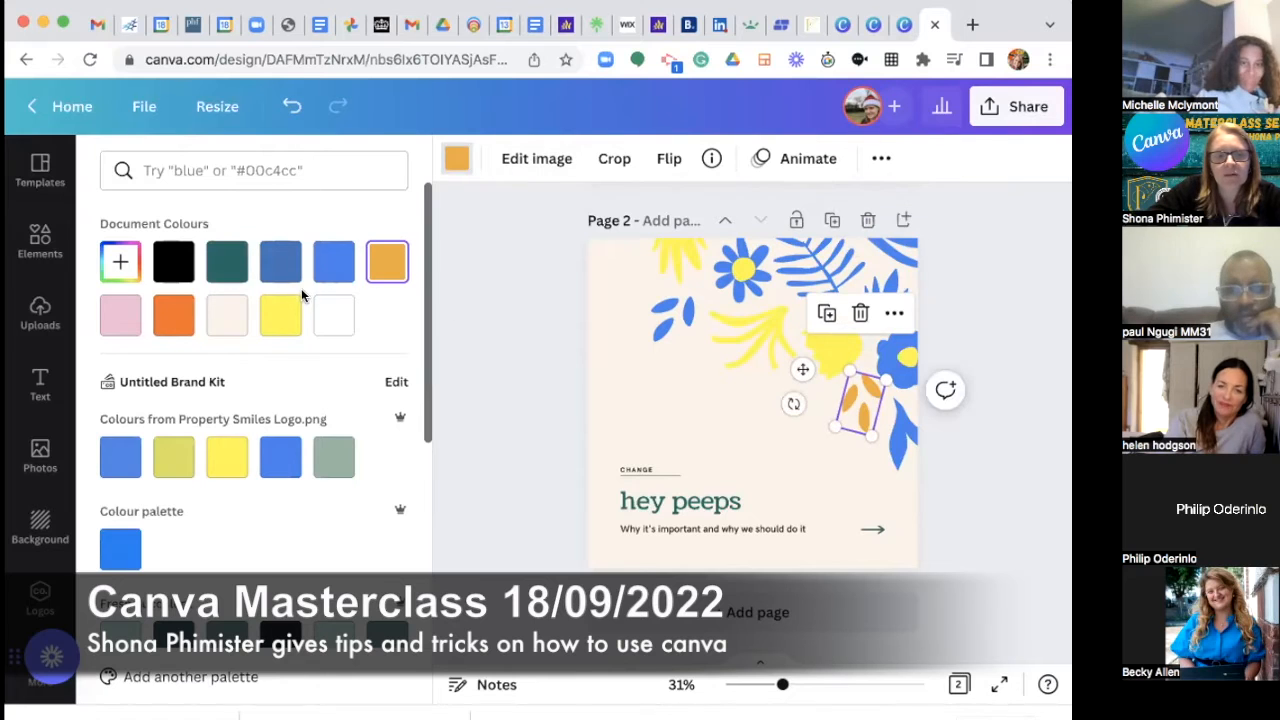
pyautogui.click(281, 312)
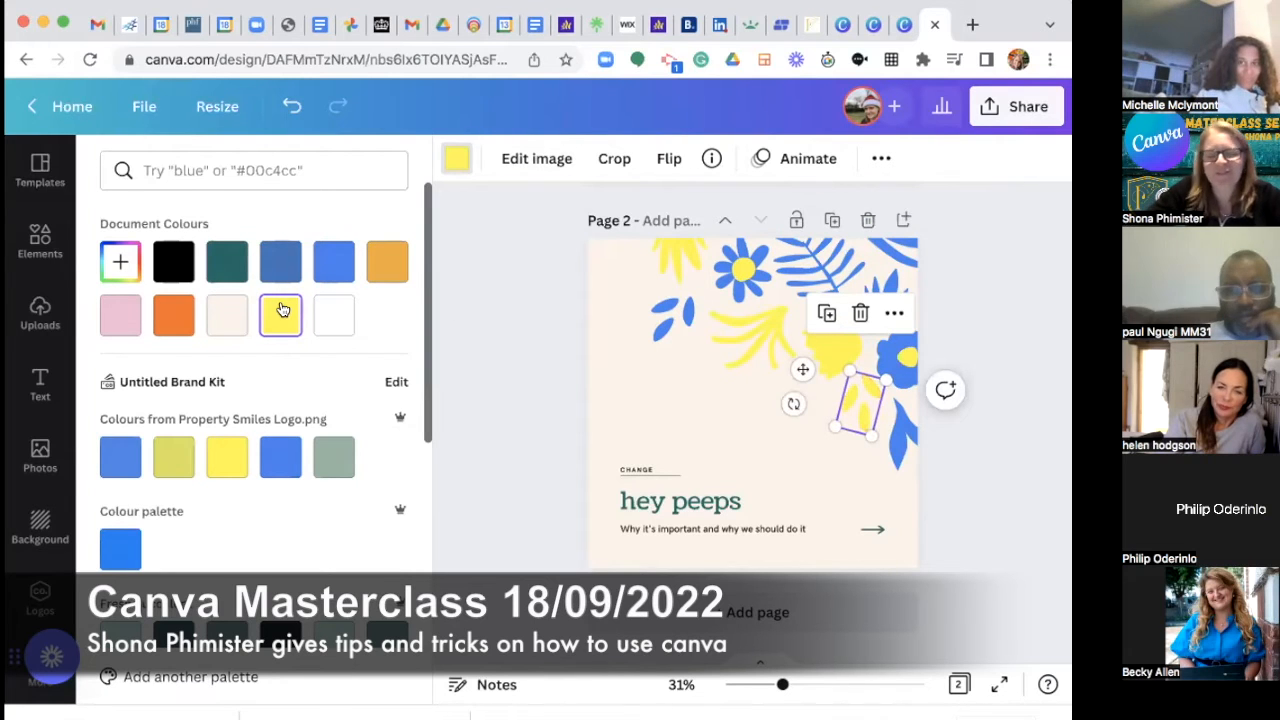
pyautogui.click(988, 437)
# Set the "hey peeps" headline text to the bright blue from the Property Smiles Logo.png colours.
pyautogui.click(727, 504)
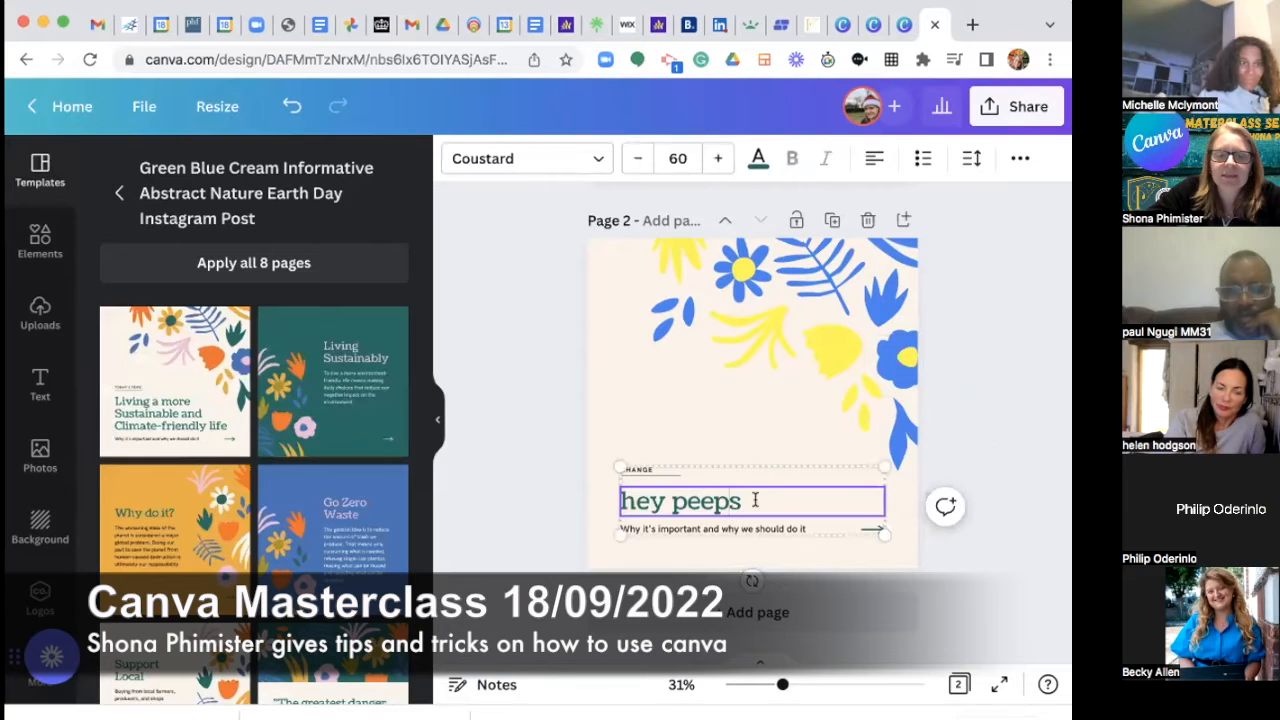
pyautogui.moveTo(750, 502); pyautogui.dragTo(622, 497)
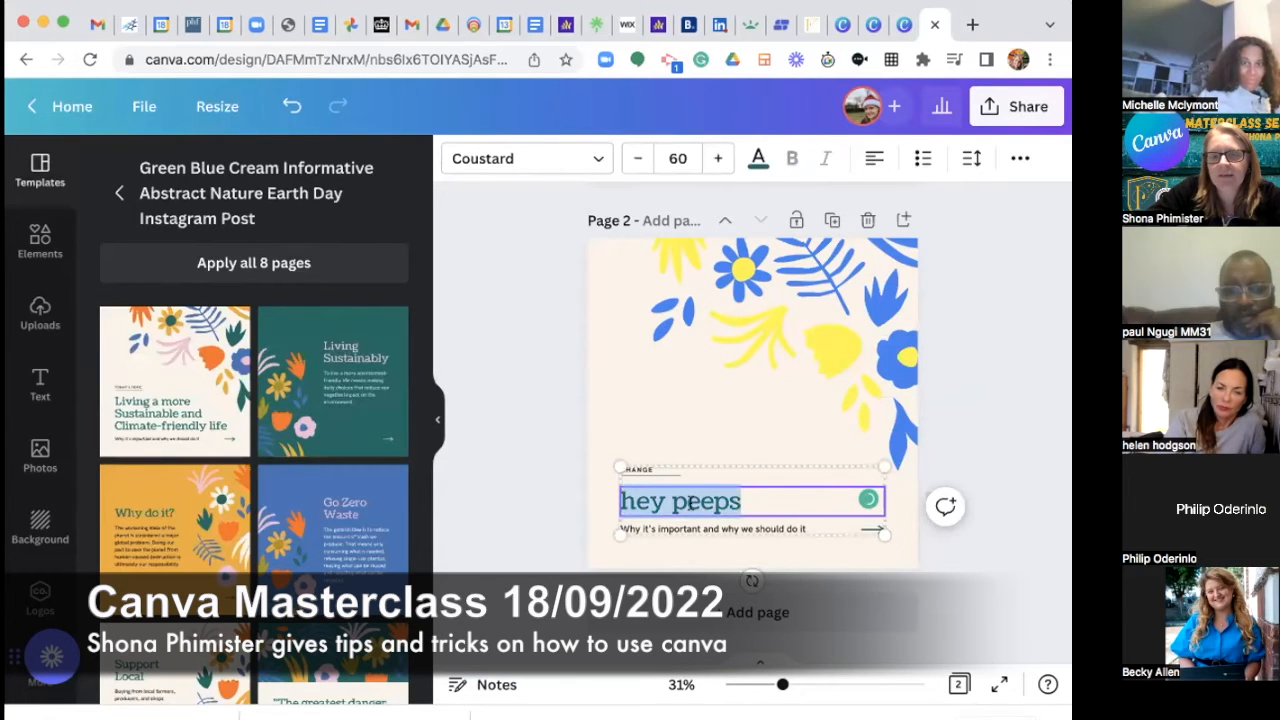
pyautogui.click(758, 158)
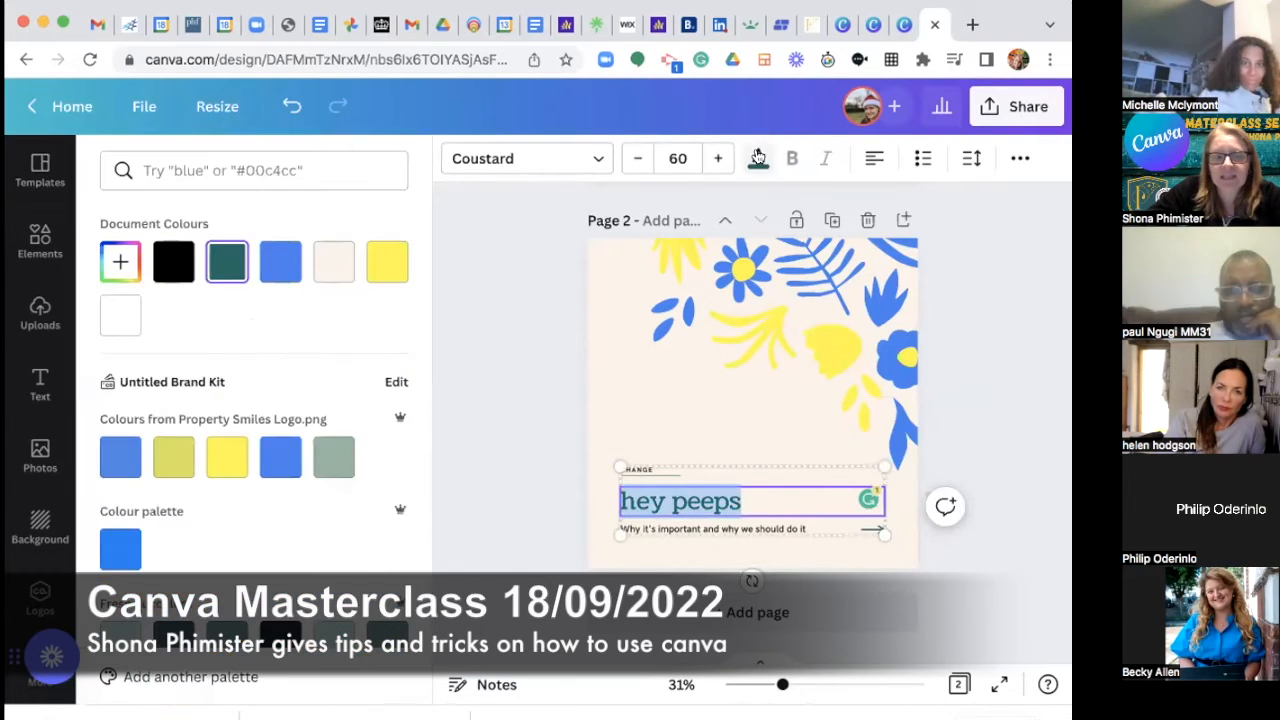
pyautogui.click(280, 455)
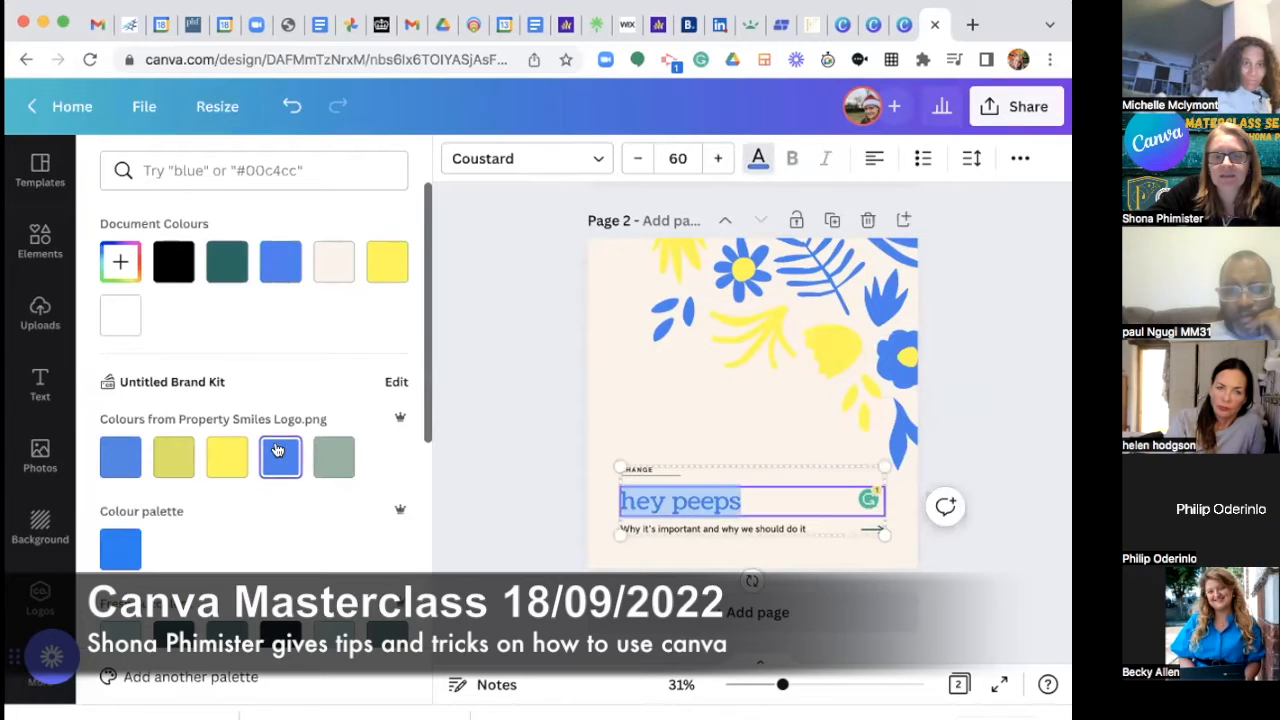
pyautogui.click(495, 349)
# Search the backgrounds for "blue" and apply the blurred blue light-spot image to page 2.
pyautogui.click(634, 395)
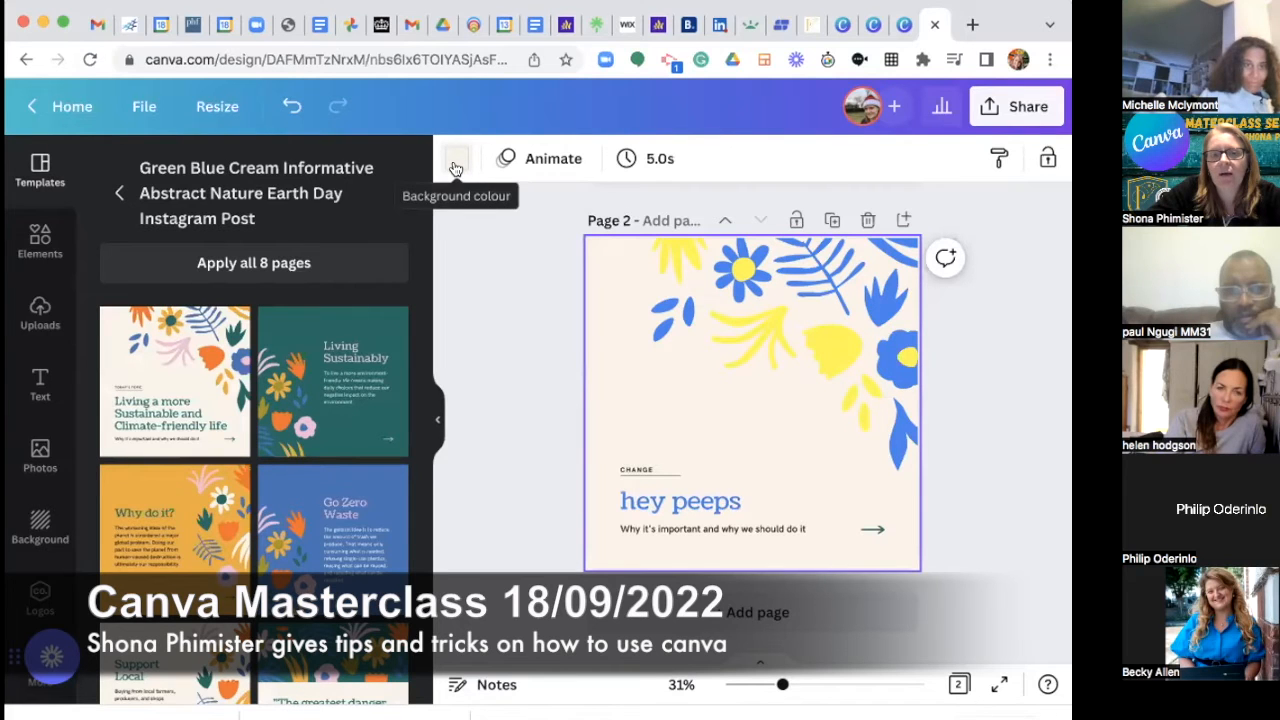
pyautogui.click(45, 520)
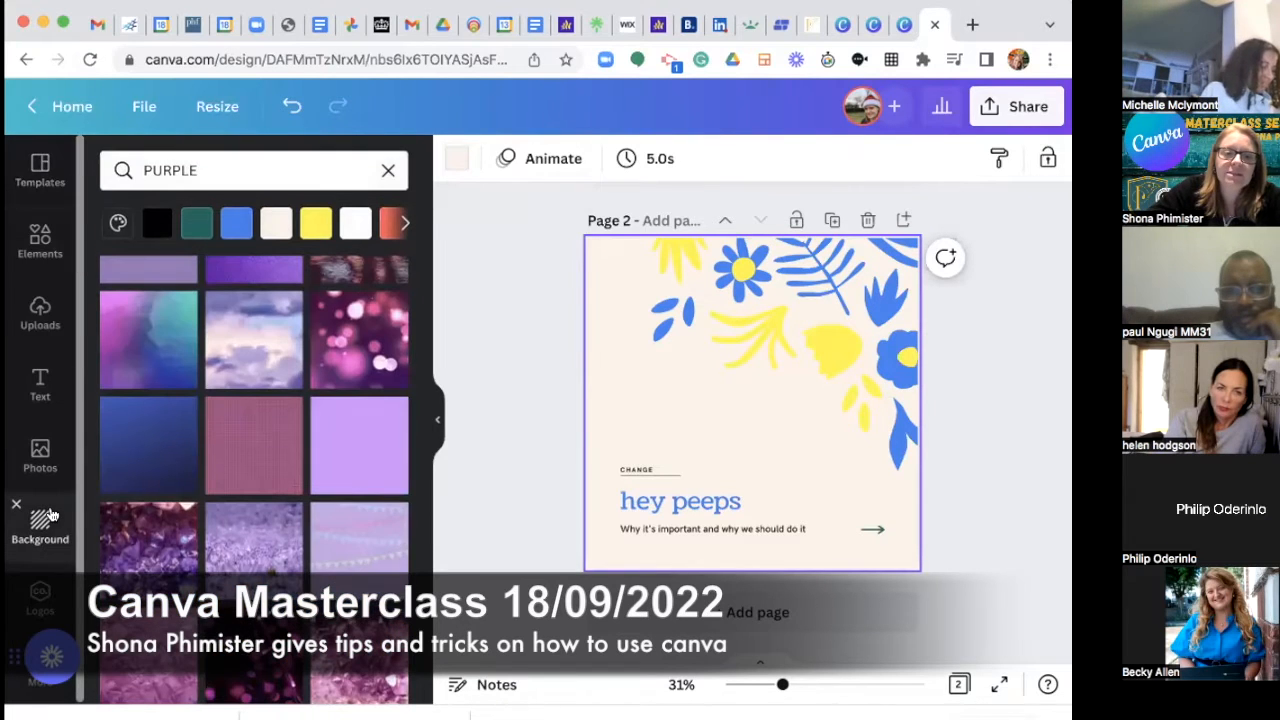
pyautogui.click(240, 165)
pyautogui.moveTo(240, 165); pyautogui.dragTo(123, 170)
pyautogui.write('blue')
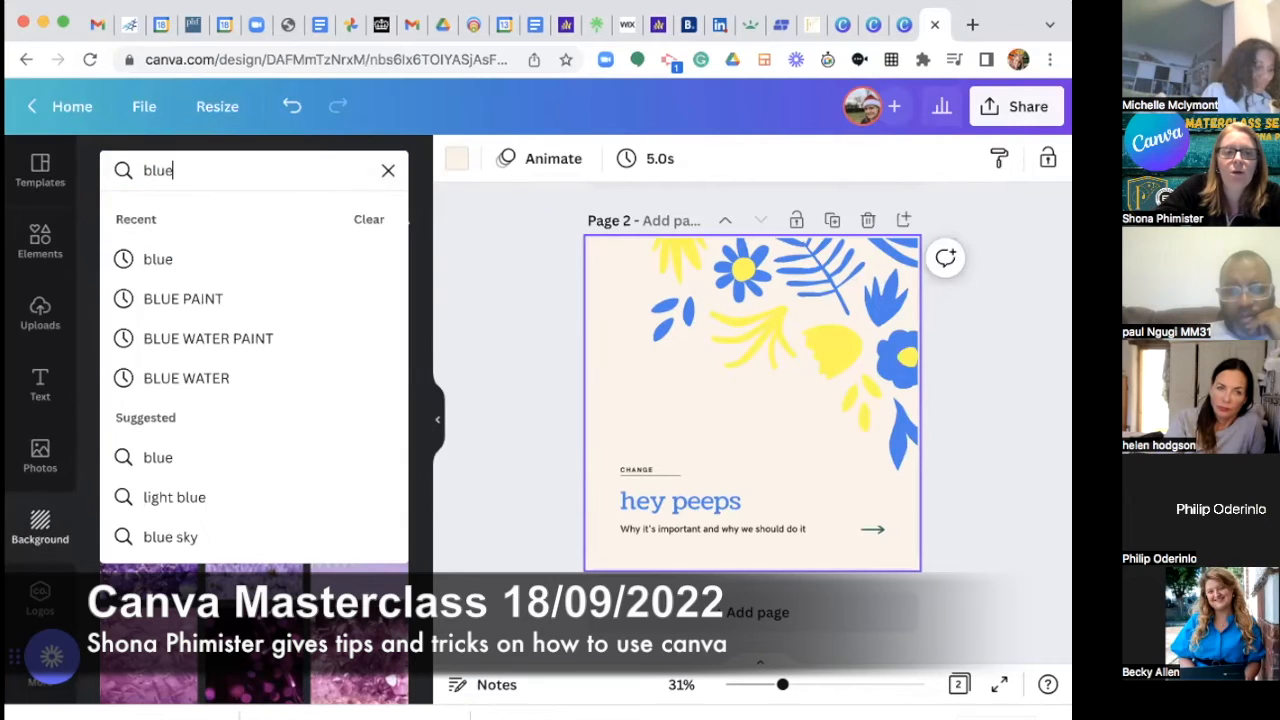
pyautogui.press('Return')
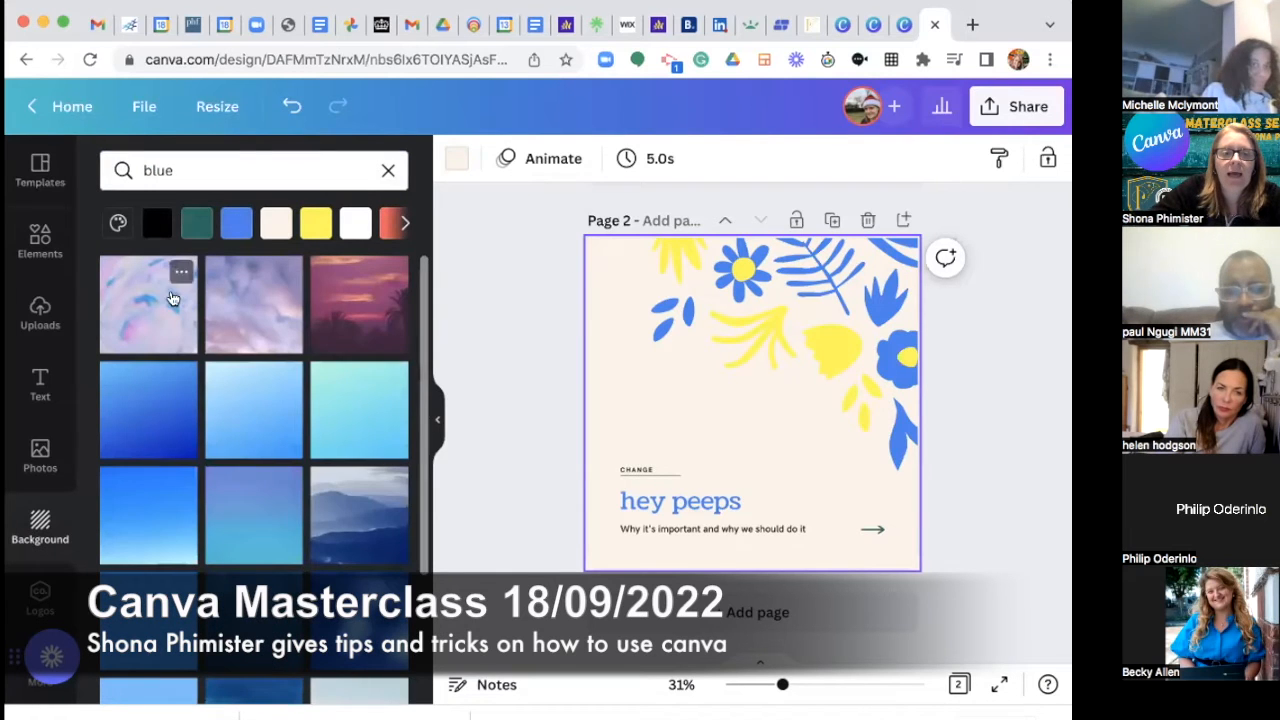
pyautogui.scroll(-2, 268, 432)
pyautogui.scroll(-1, 268, 432)
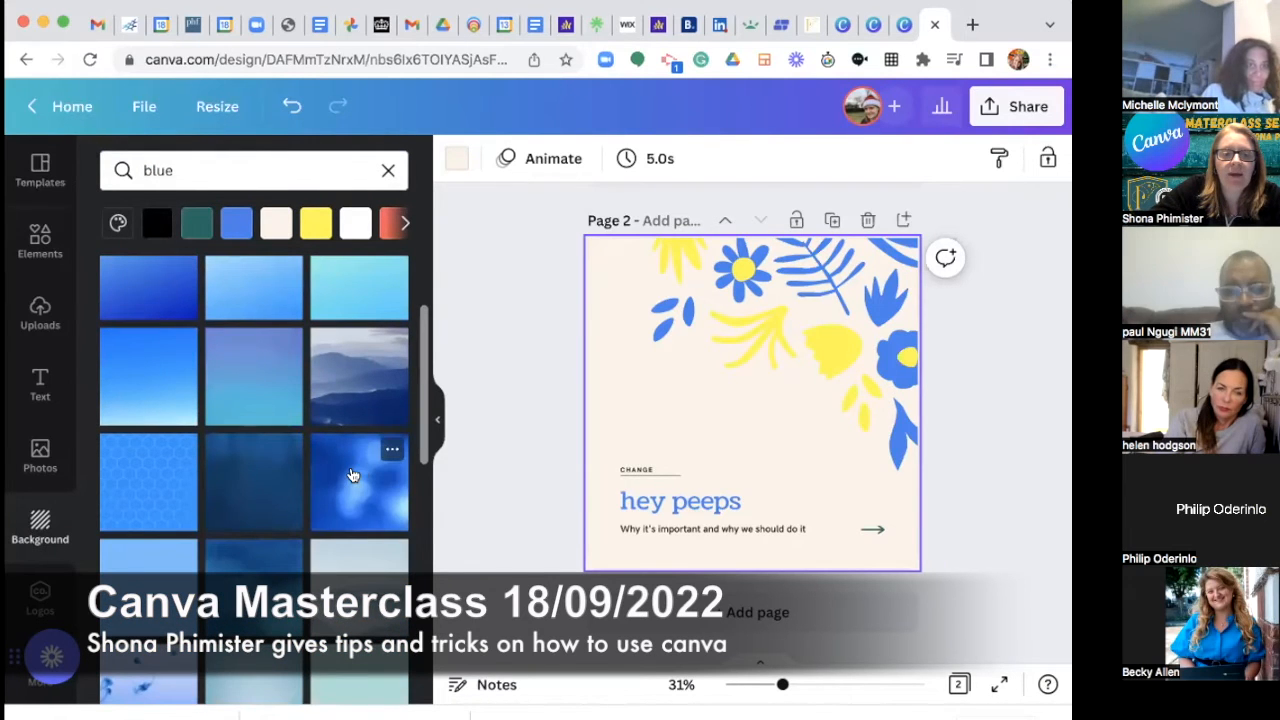
pyautogui.click(352, 475)
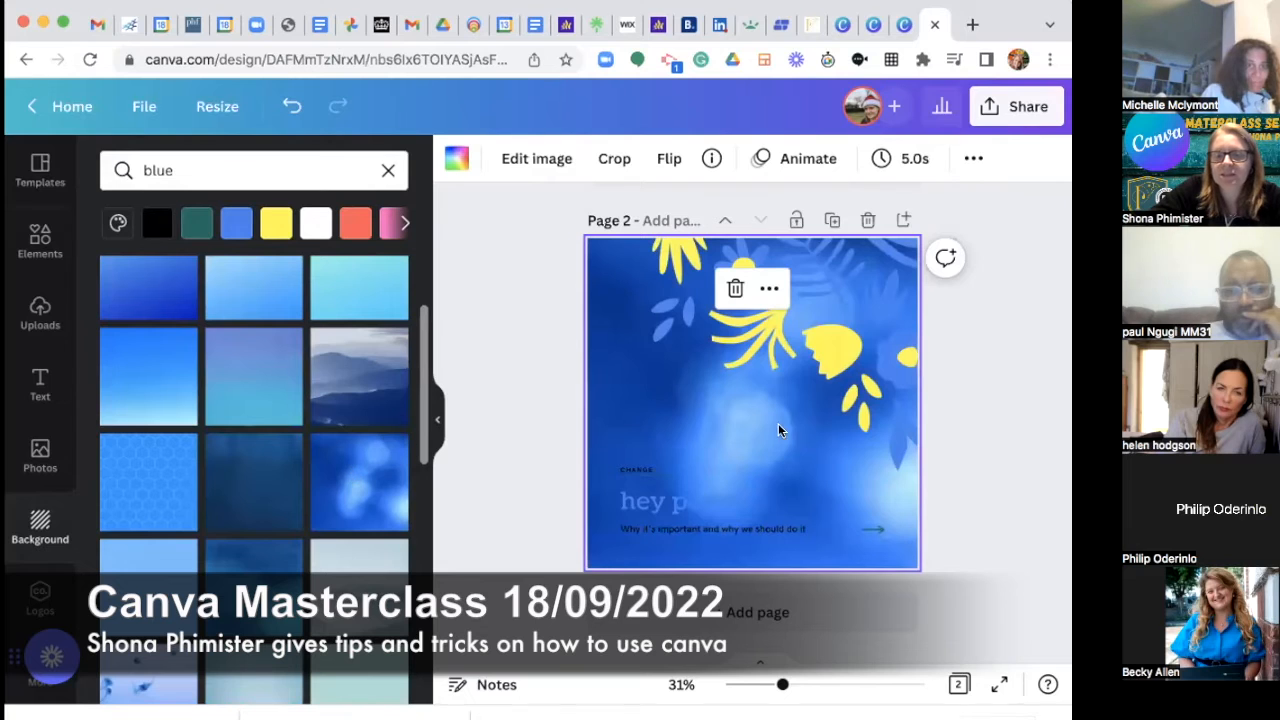
# Set the "hey peeps" headline text to the yellow document colour.
pyautogui.click(706, 513)
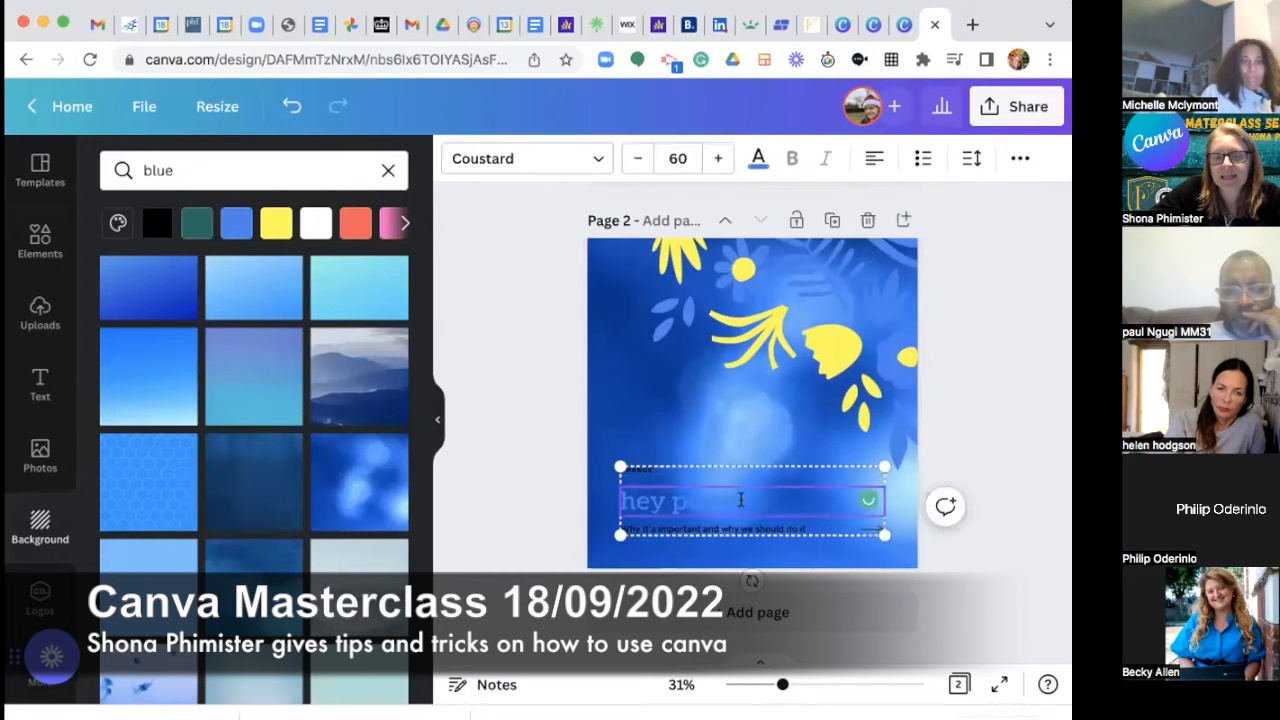
pyautogui.moveTo(714, 496); pyautogui.dragTo(619, 505)
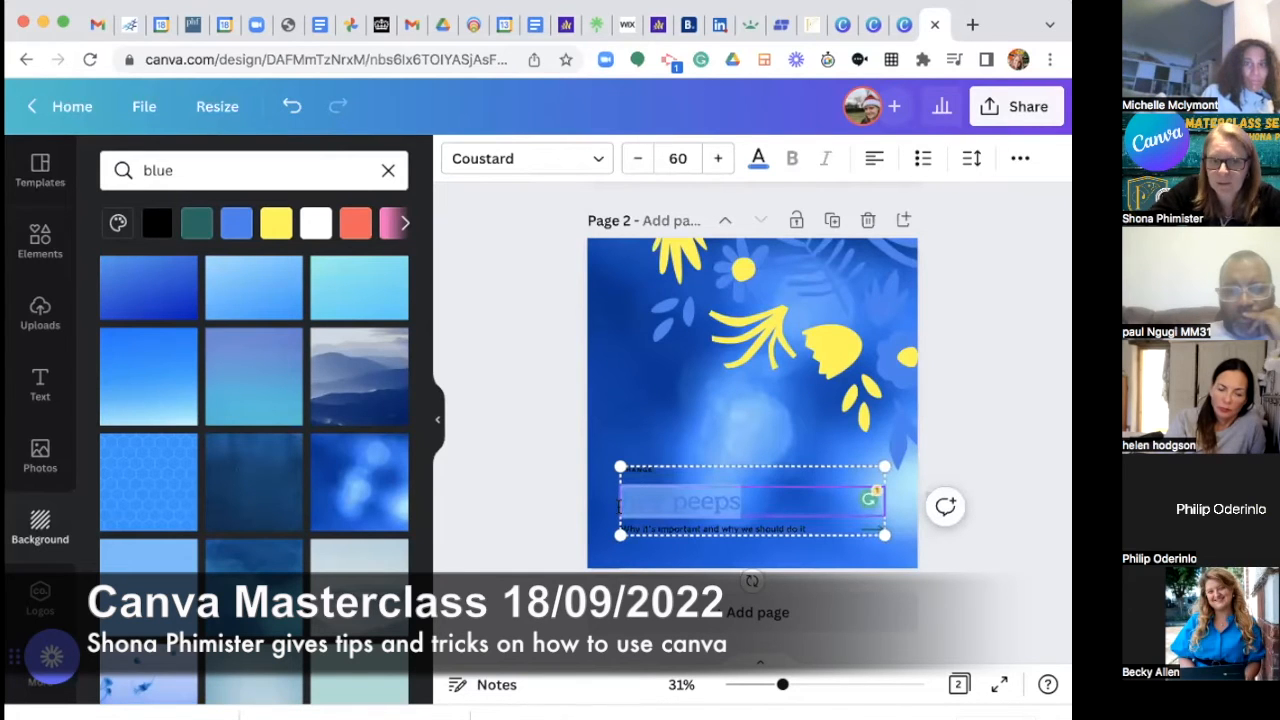
pyautogui.click(758, 160)
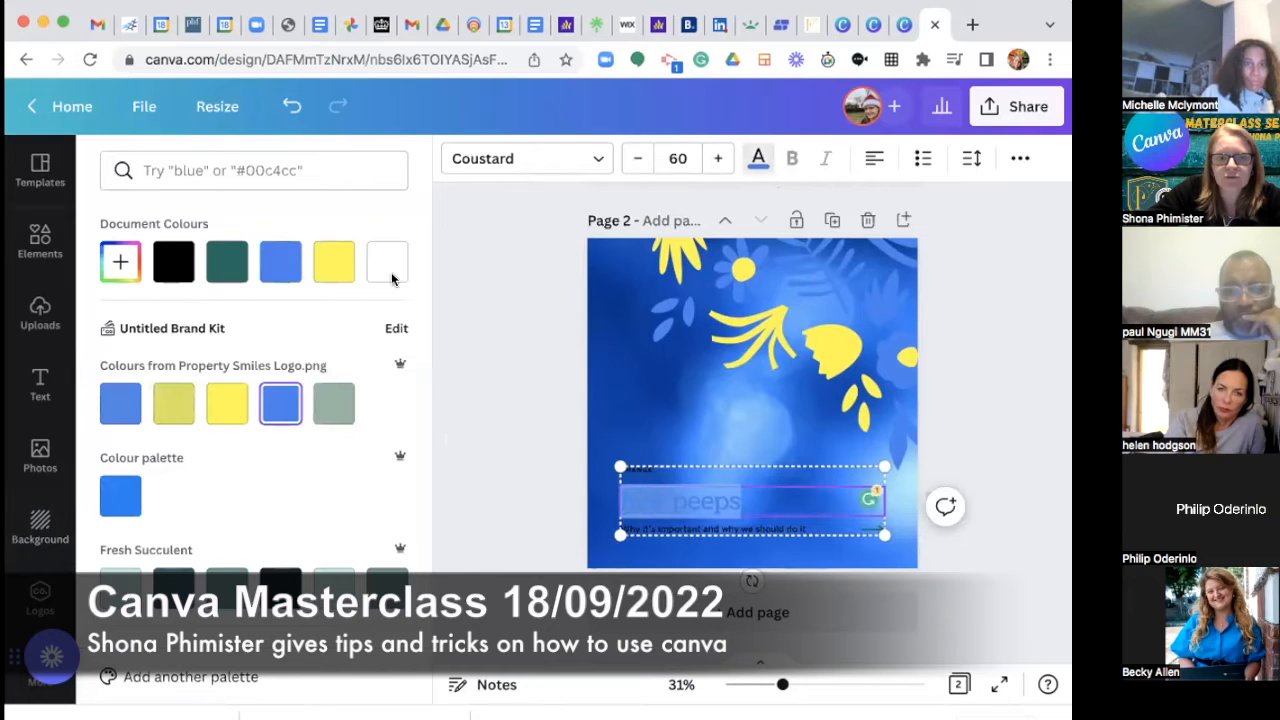
pyautogui.click(335, 264)
pyautogui.click(524, 375)
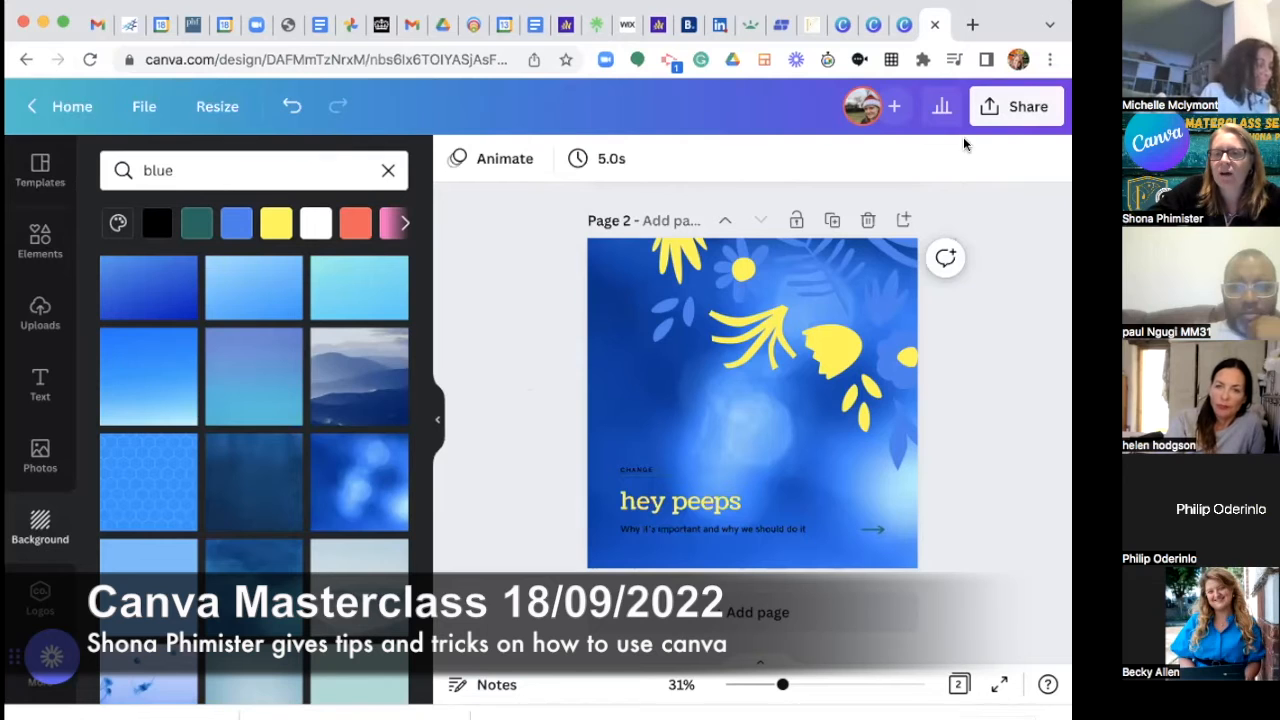
# Open the design's download settings and choose PNG as the file type.
pyautogui.click(1016, 110)
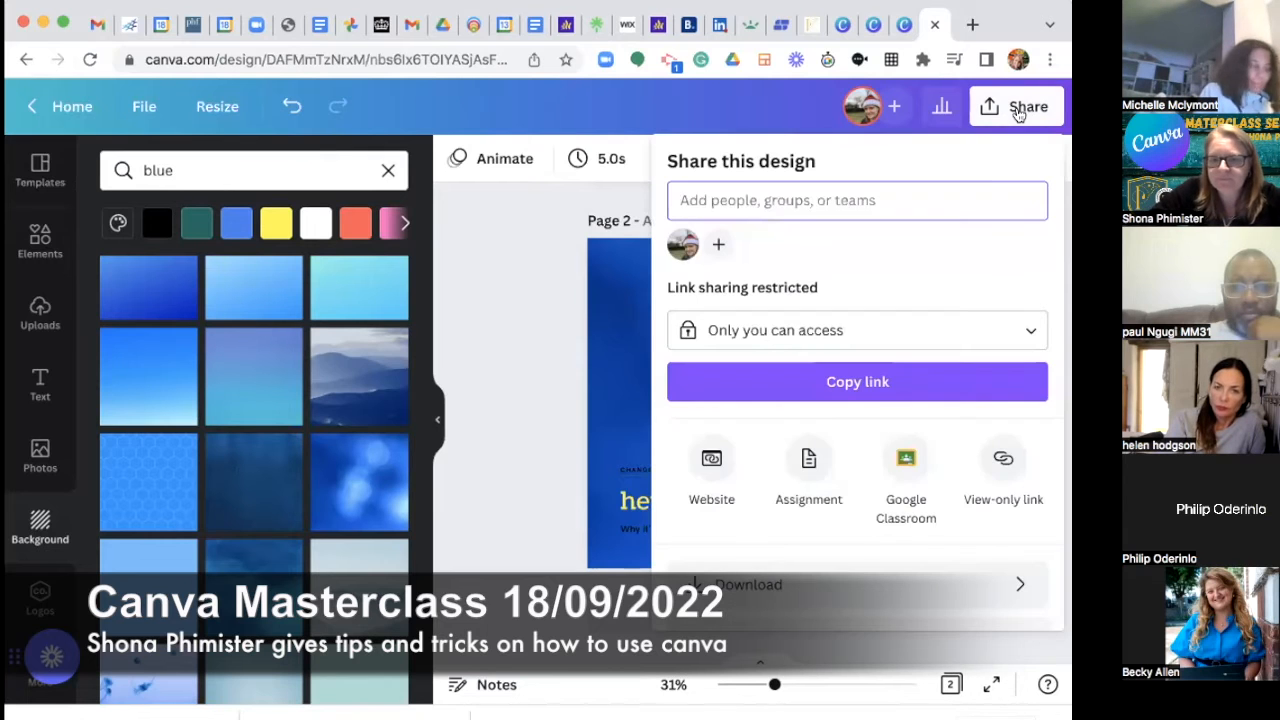
pyautogui.scroll(-3, 866, 295)
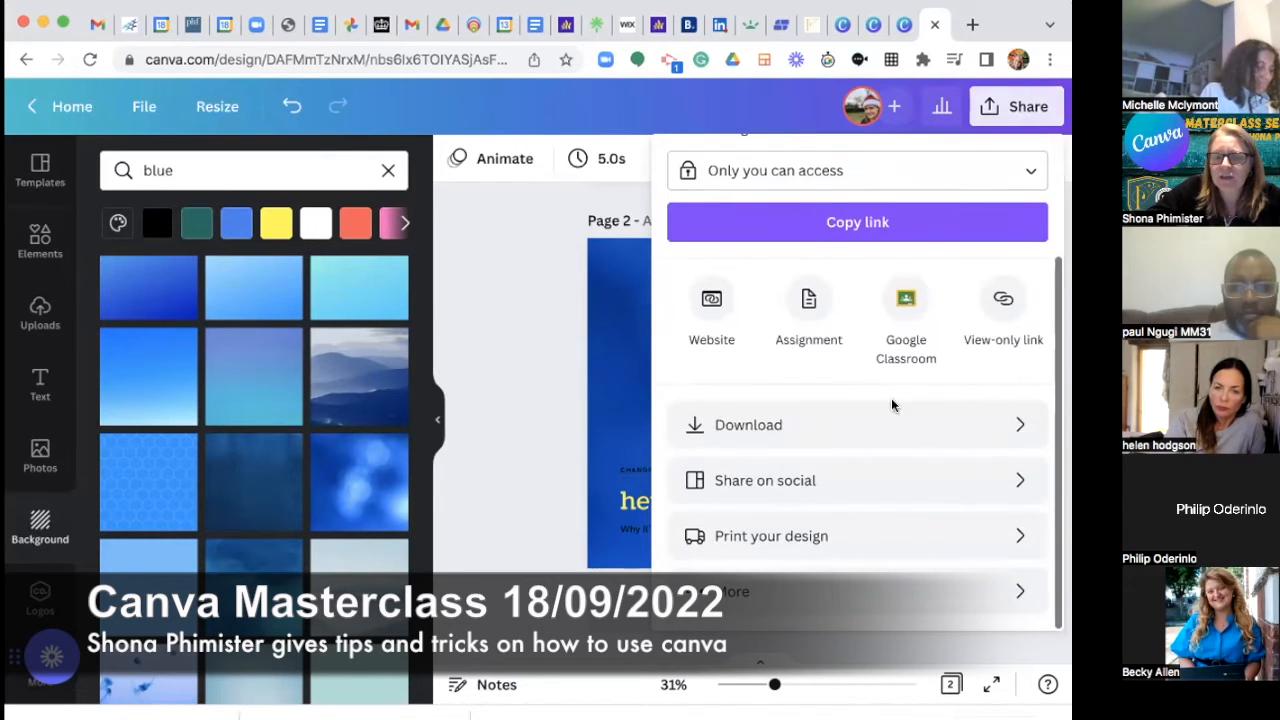
pyautogui.click(882, 422)
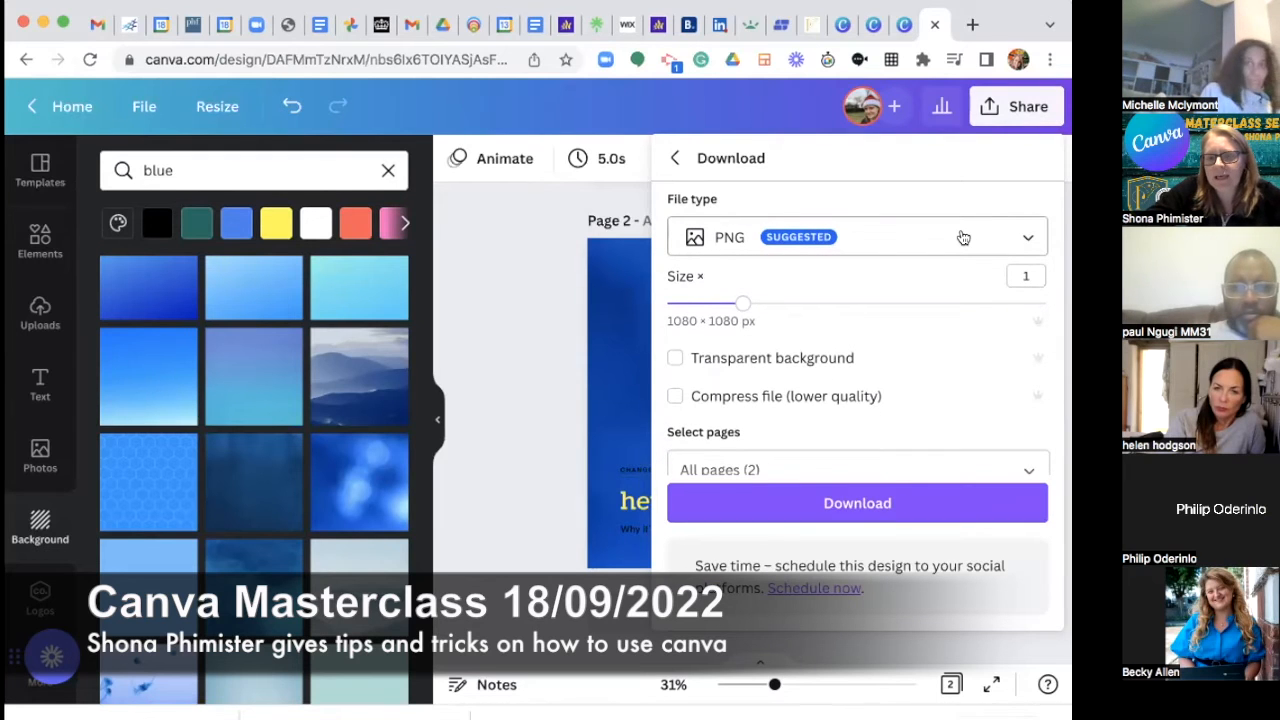
pyautogui.click(963, 236)
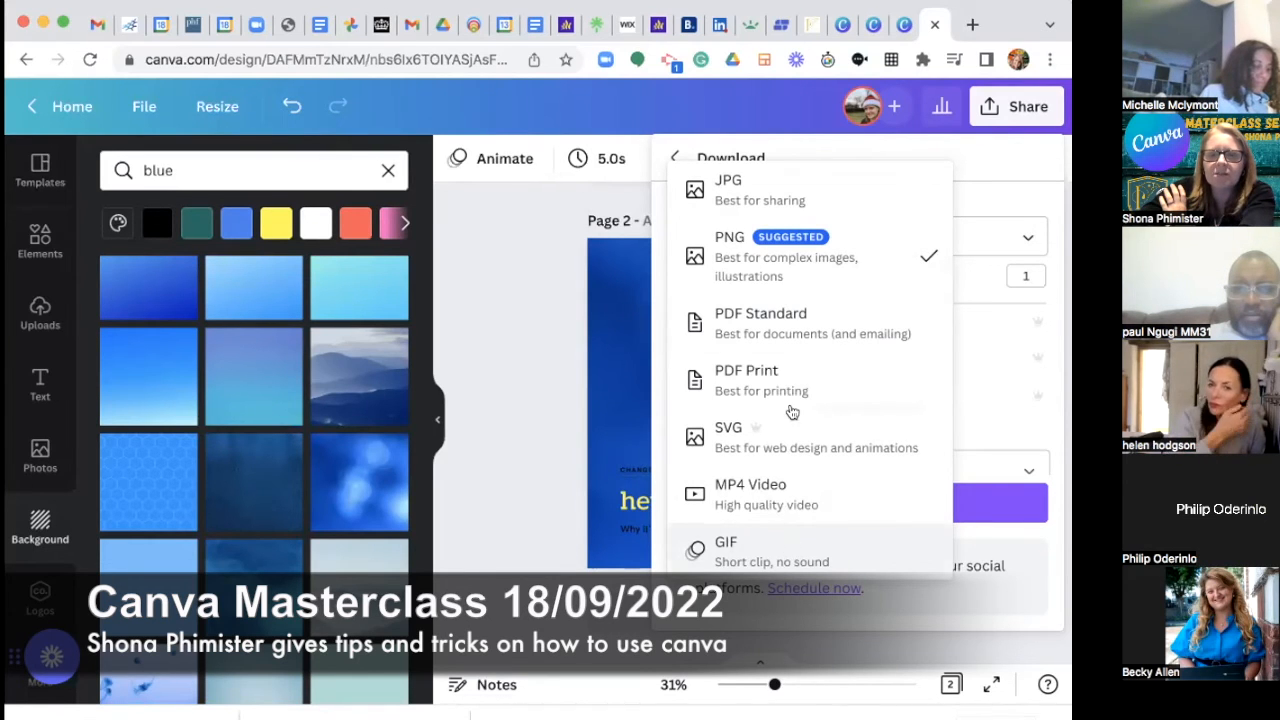
pyautogui.click(848, 260)
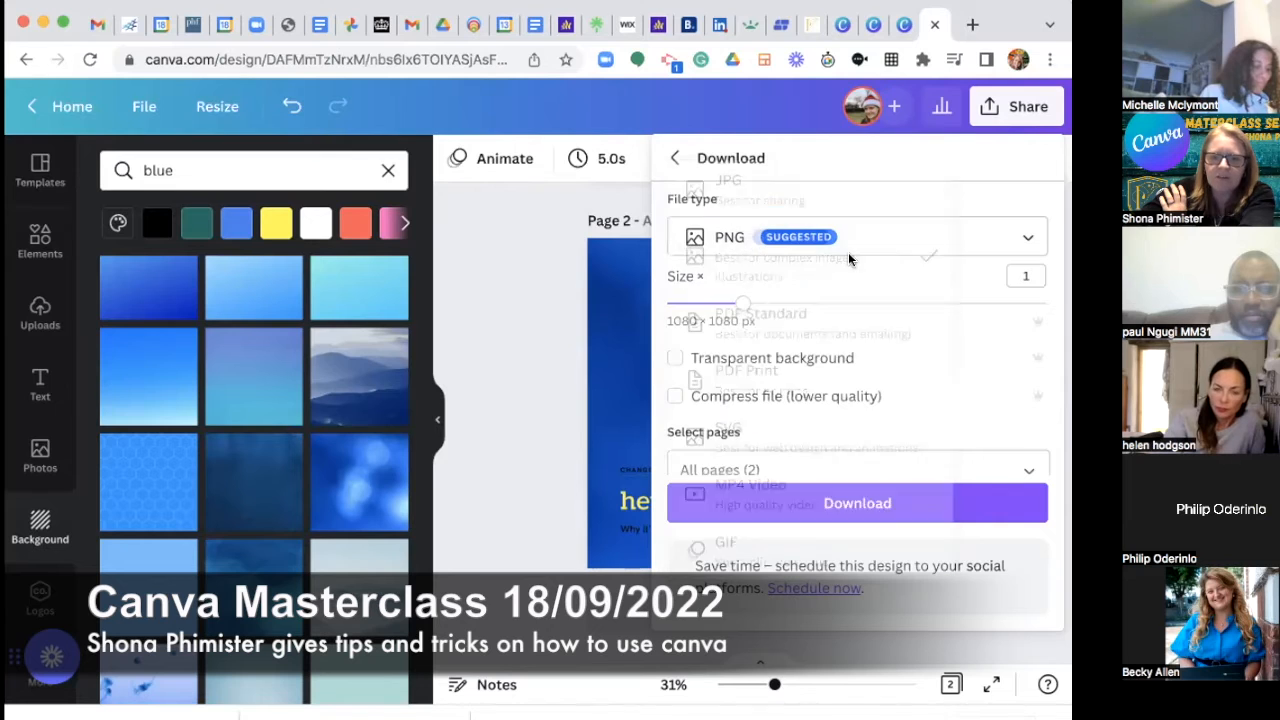
# Restrict the download to Page 1 only and download it as a PNG.
pyautogui.scroll(-1, 833, 332)
pyautogui.scroll(-1, 835, 332)
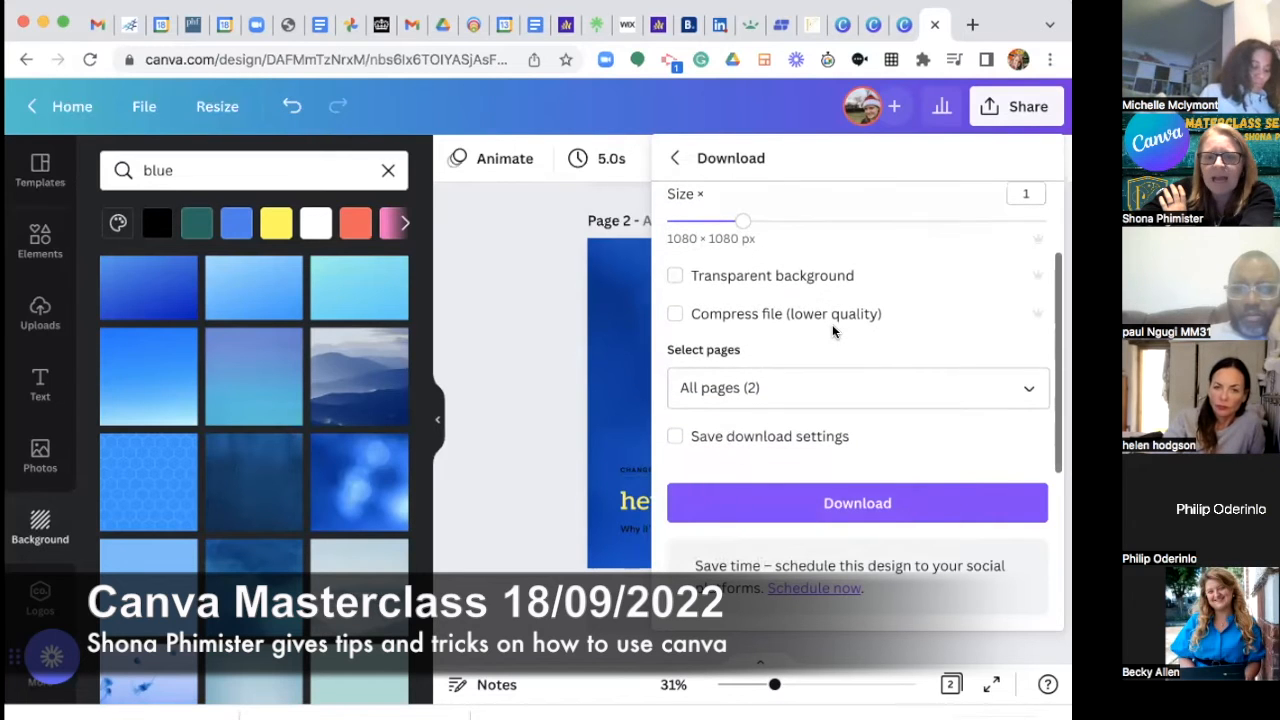
pyautogui.click(766, 390)
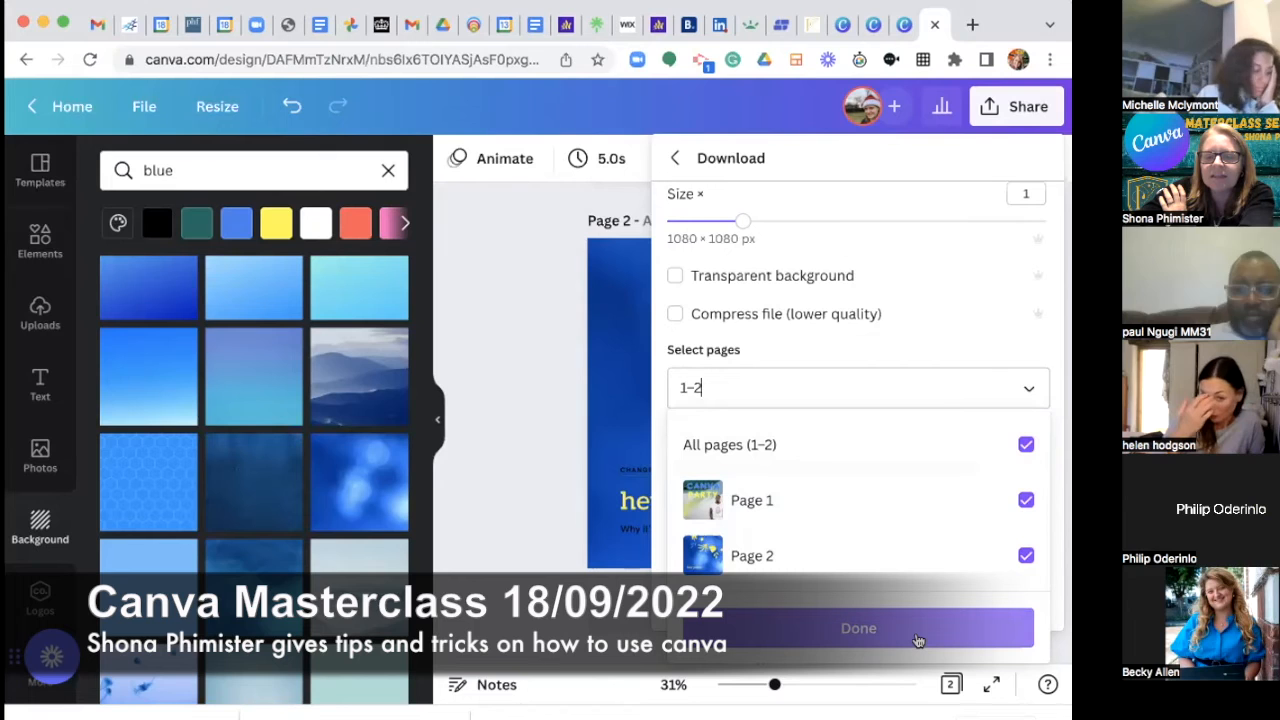
pyautogui.click(1026, 444)
pyautogui.click(1024, 502)
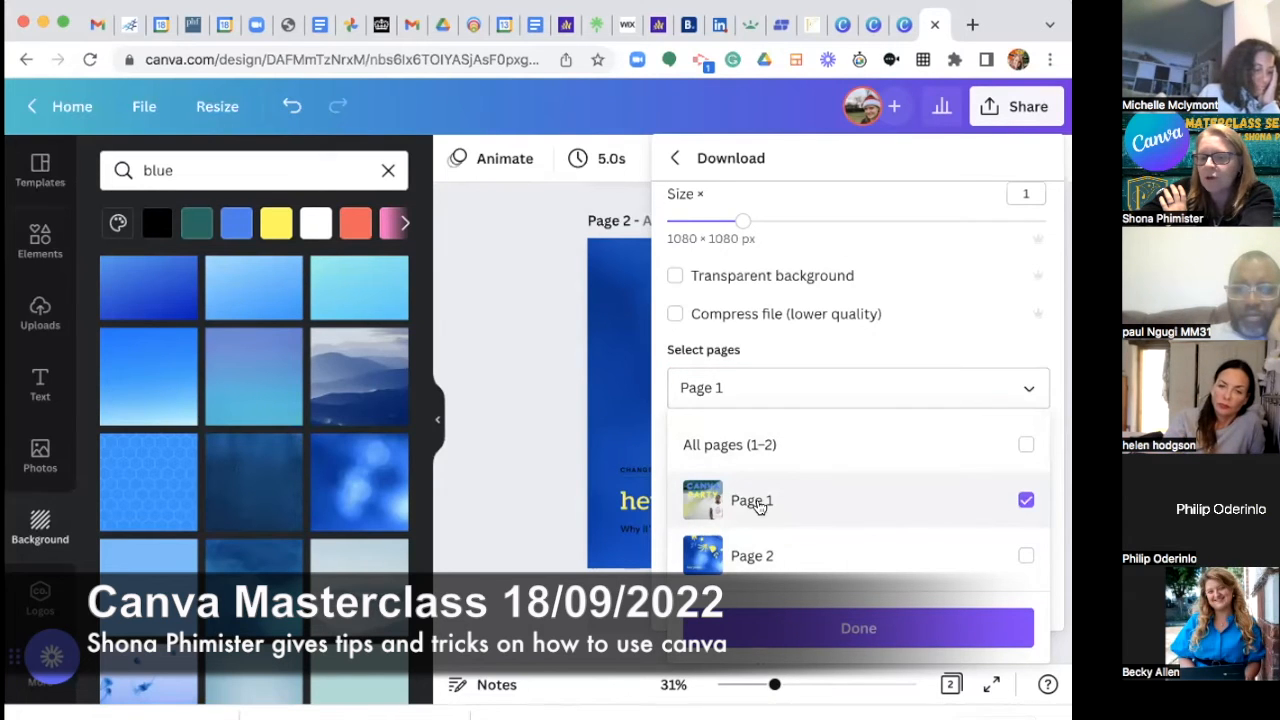
pyautogui.click(842, 616)
pyautogui.click(889, 491)
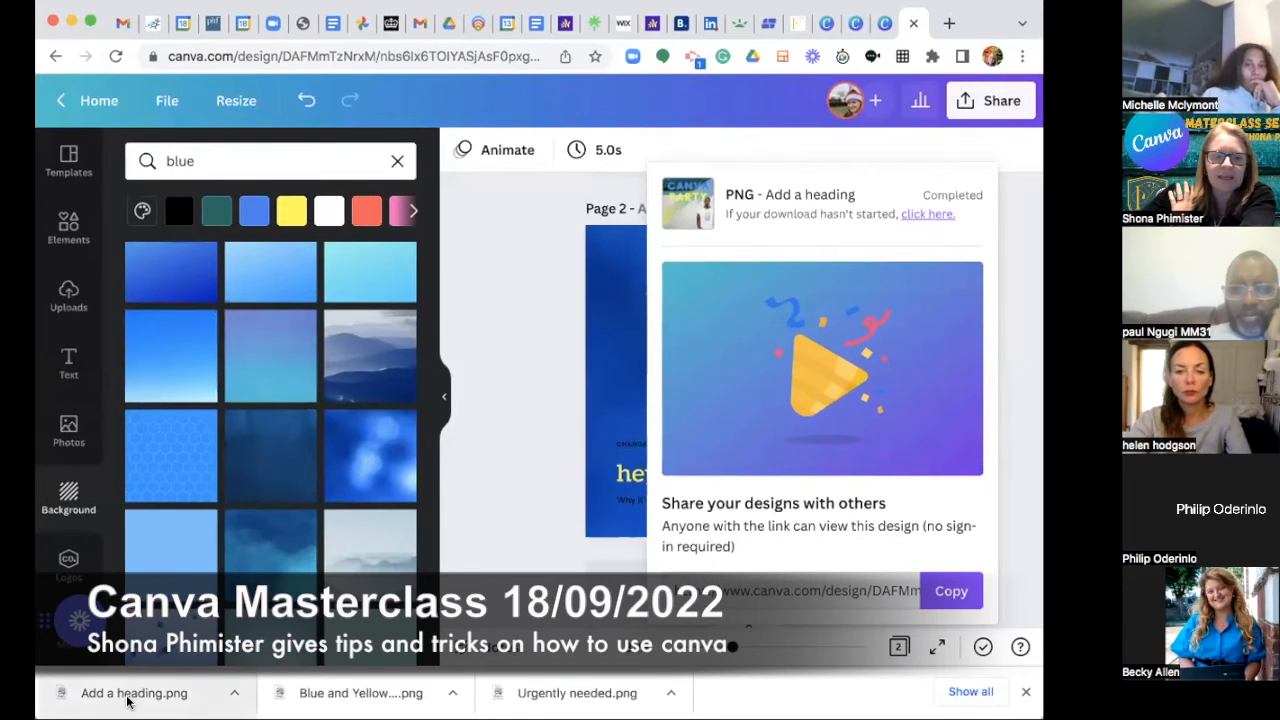
# Open the downloaded Add a heading.png to check it, and dismiss the download summary.
pyautogui.click(130, 701)
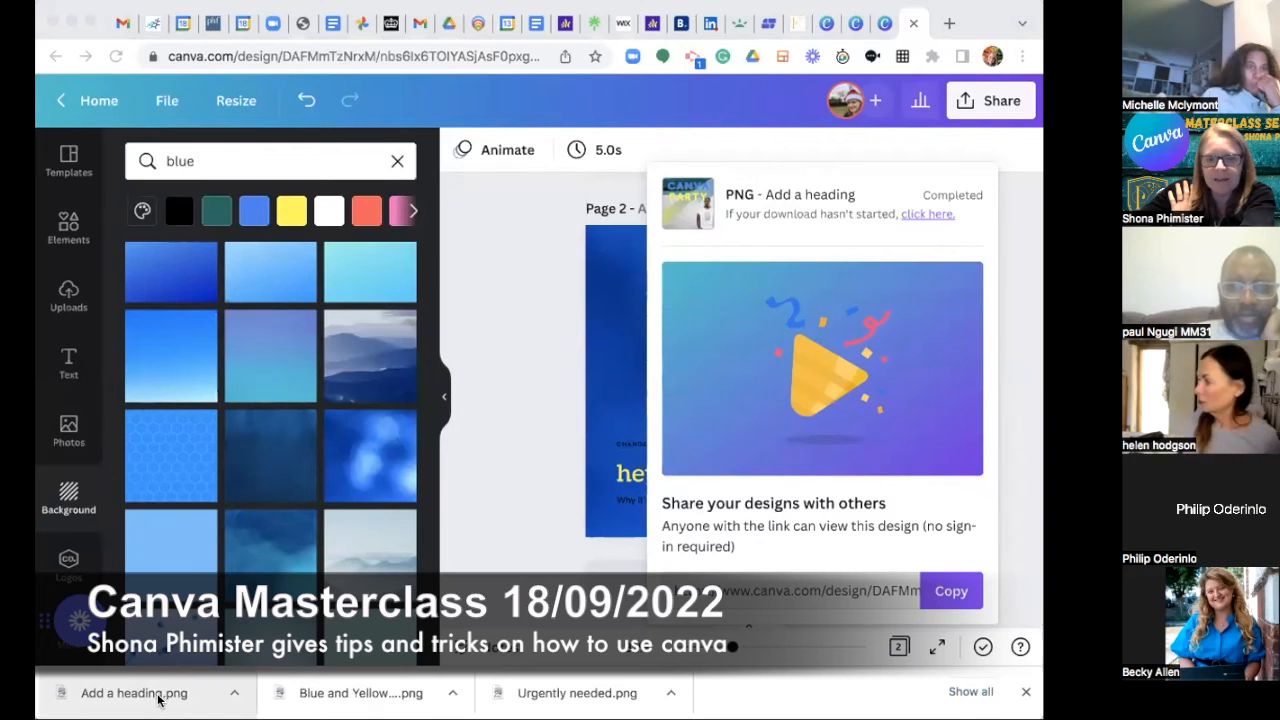
pyautogui.moveTo(134, 694)
pyautogui.mouseDown()
pyautogui.moveTo(478, 421)
pyautogui.moveTo(403, 455)
pyautogui.moveTo(147, 706)
pyautogui.mouseUp()
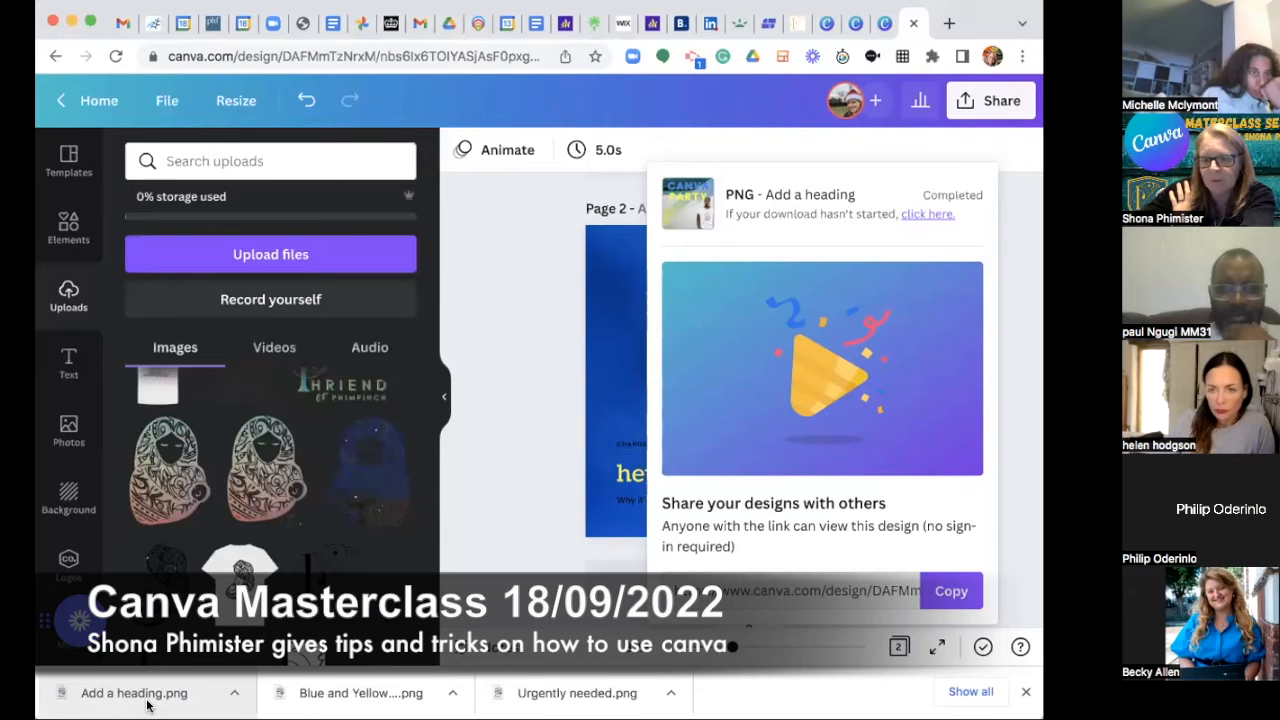
pyautogui.click(539, 268)
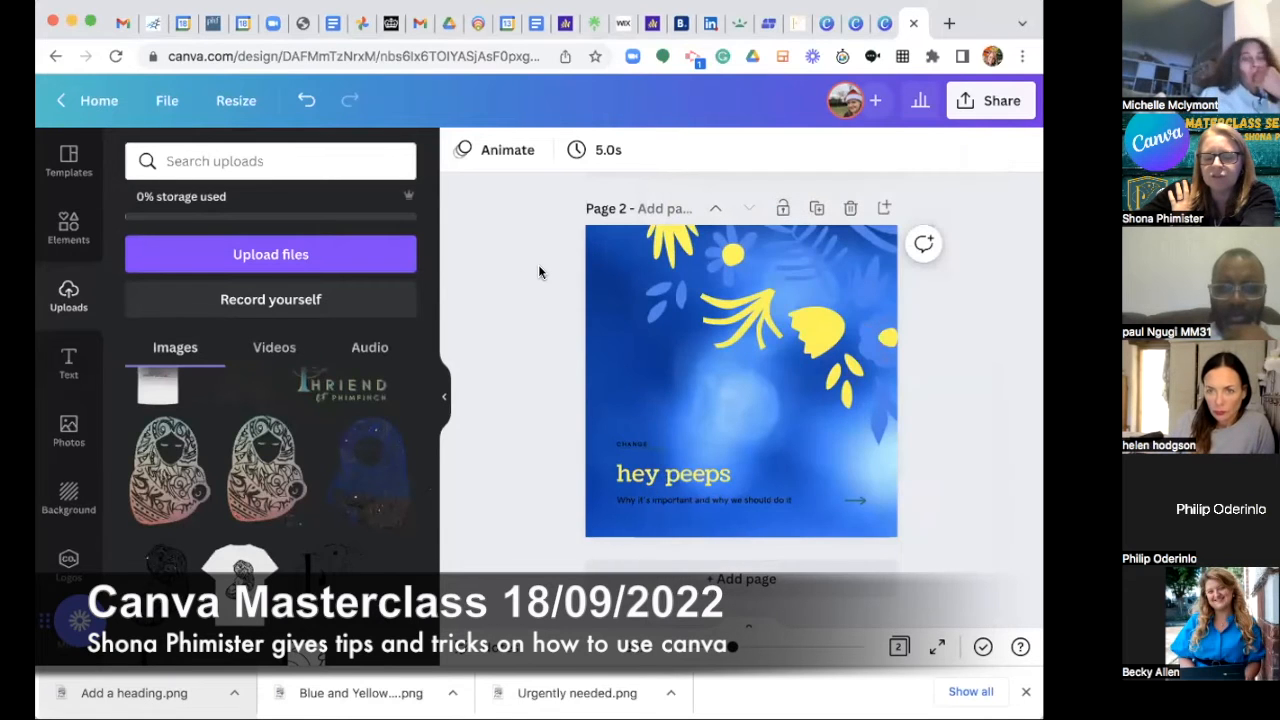
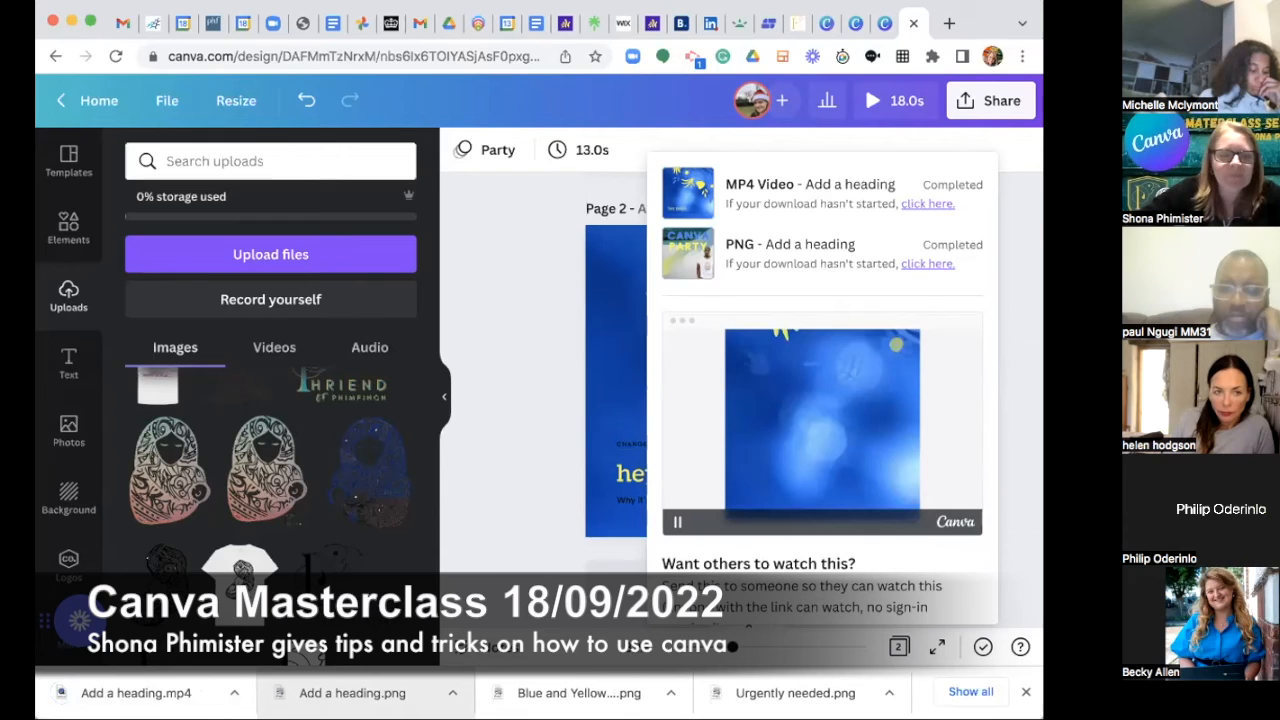
# Open the downloaded Add a heading.mp4 to preview the animated video, and dismiss the download summary.
pyautogui.click(140, 684)
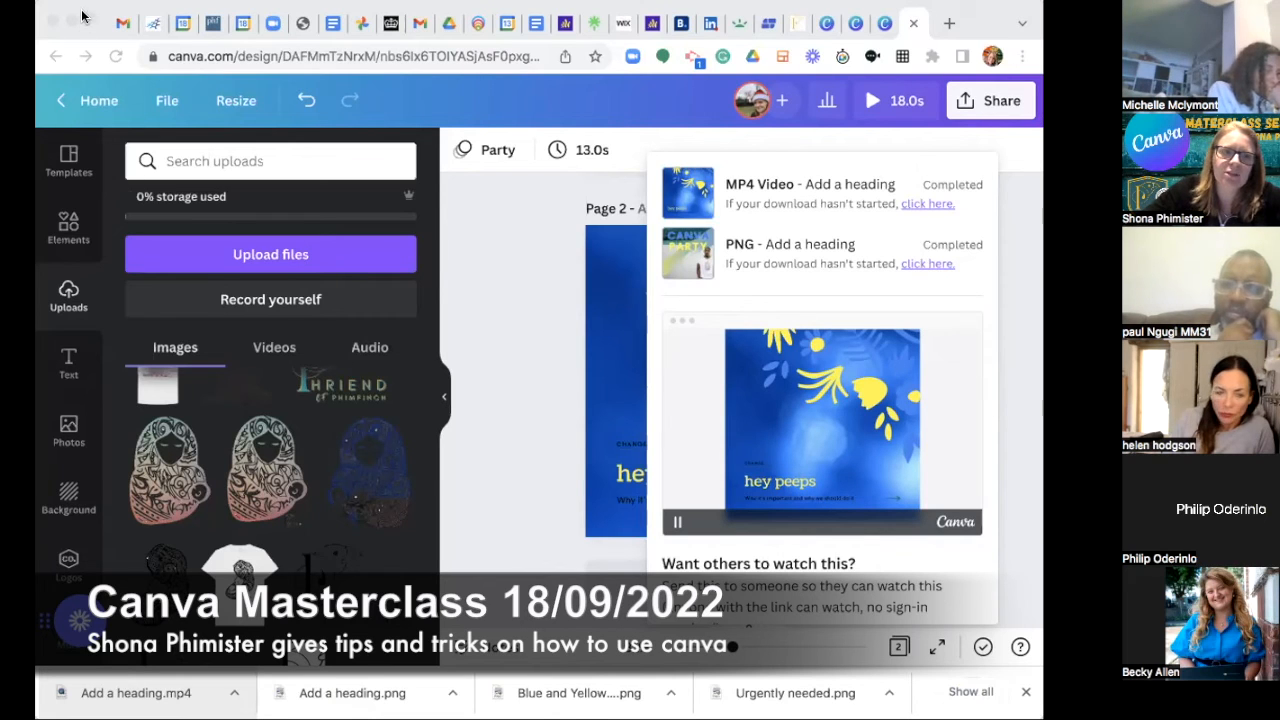
pyautogui.click(511, 230)
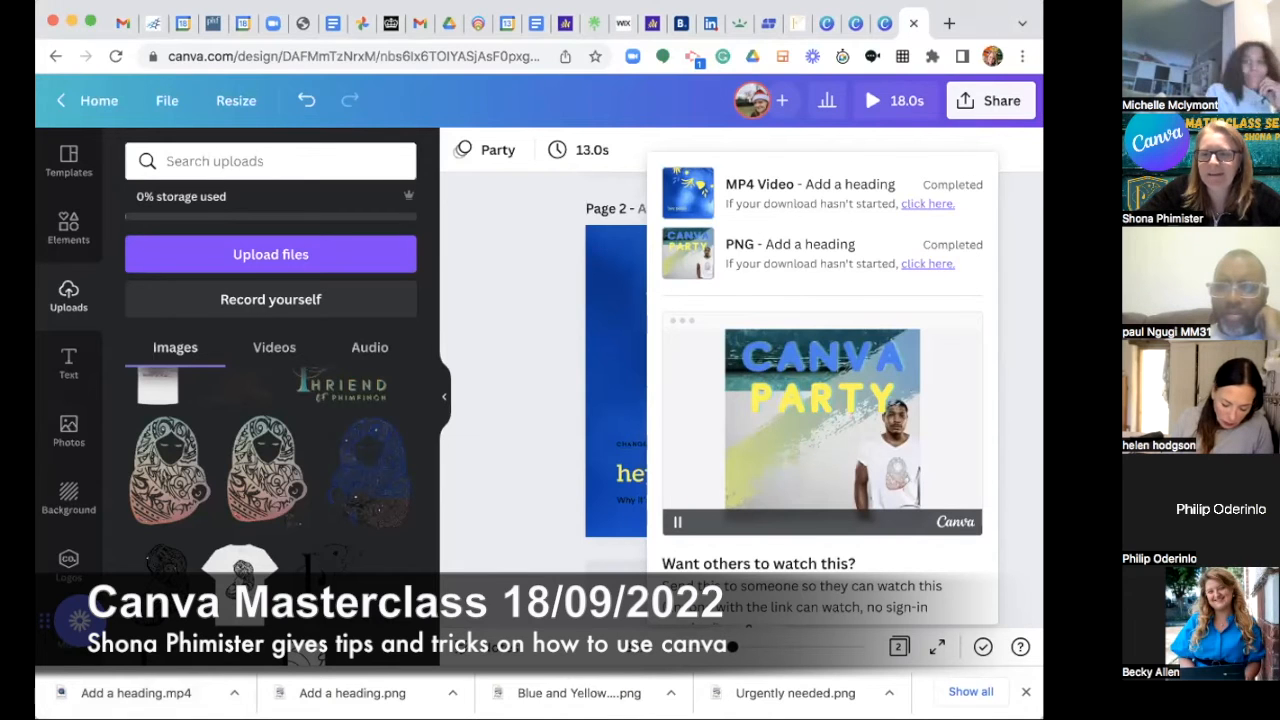
pyautogui.click(530, 421)
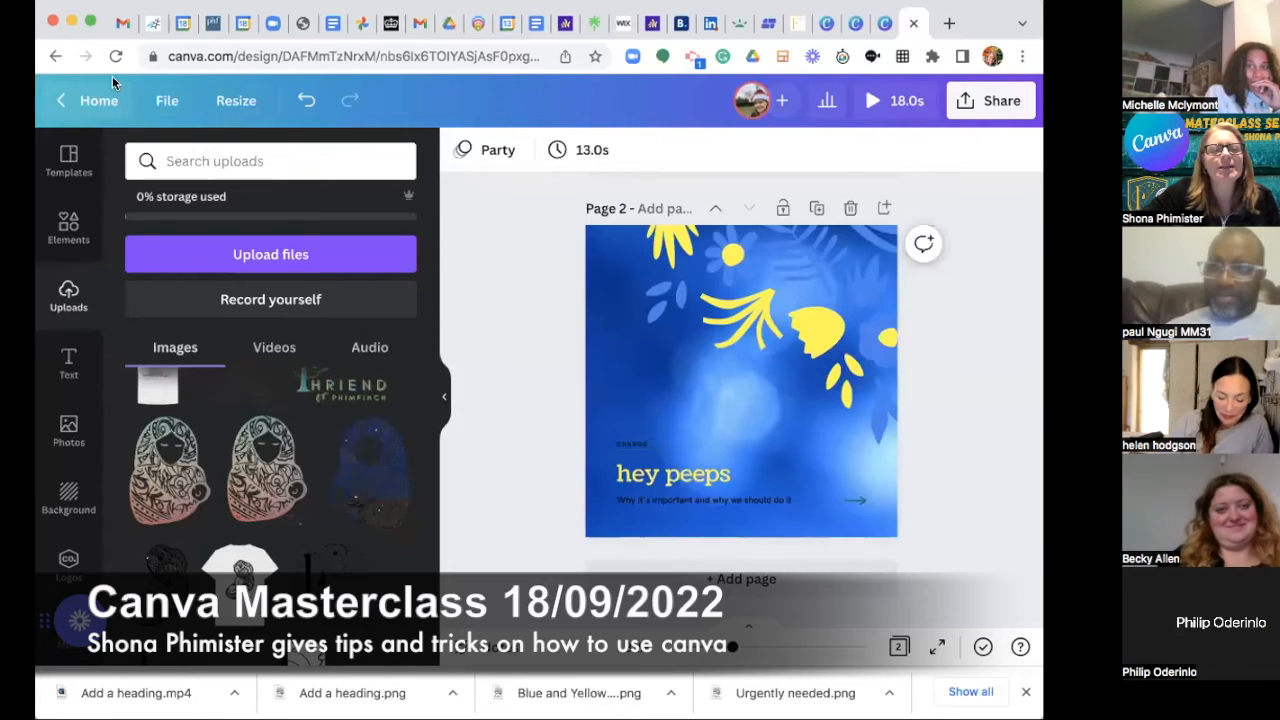
# Return to the Canva home page and create a new blank Presentation (16:9) design.
pyautogui.click(107, 92)
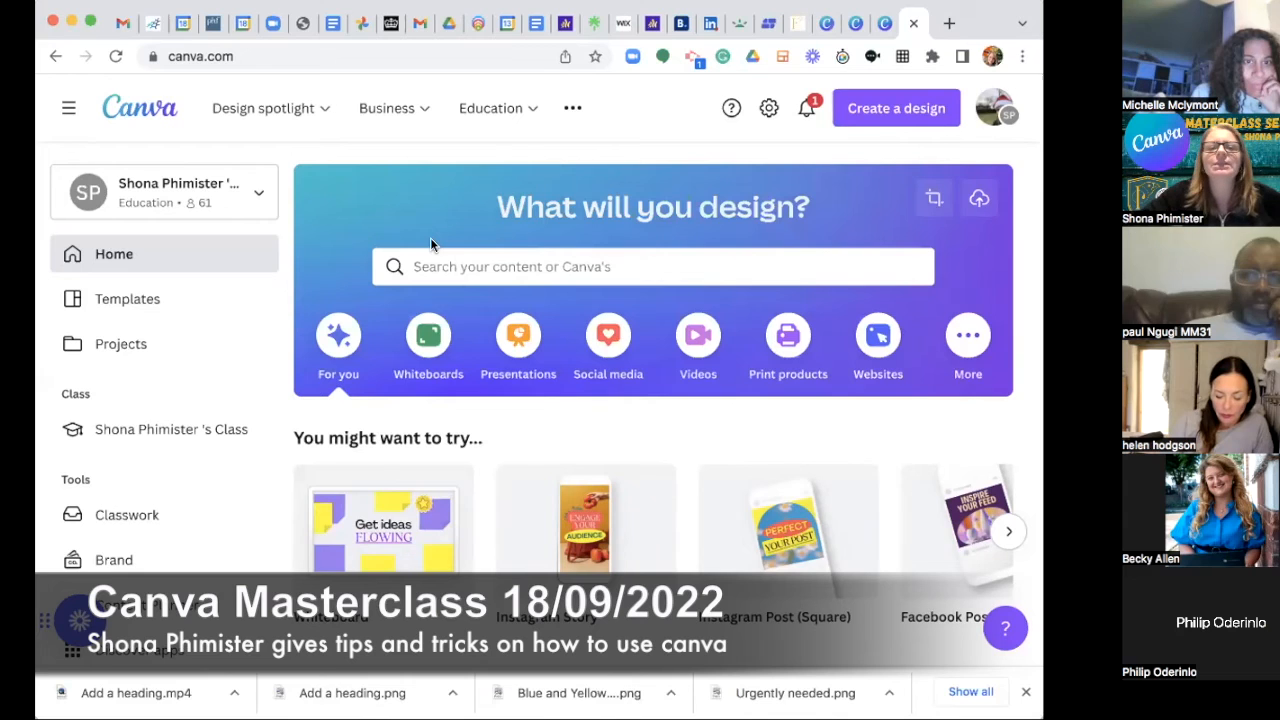
pyautogui.click(888, 118)
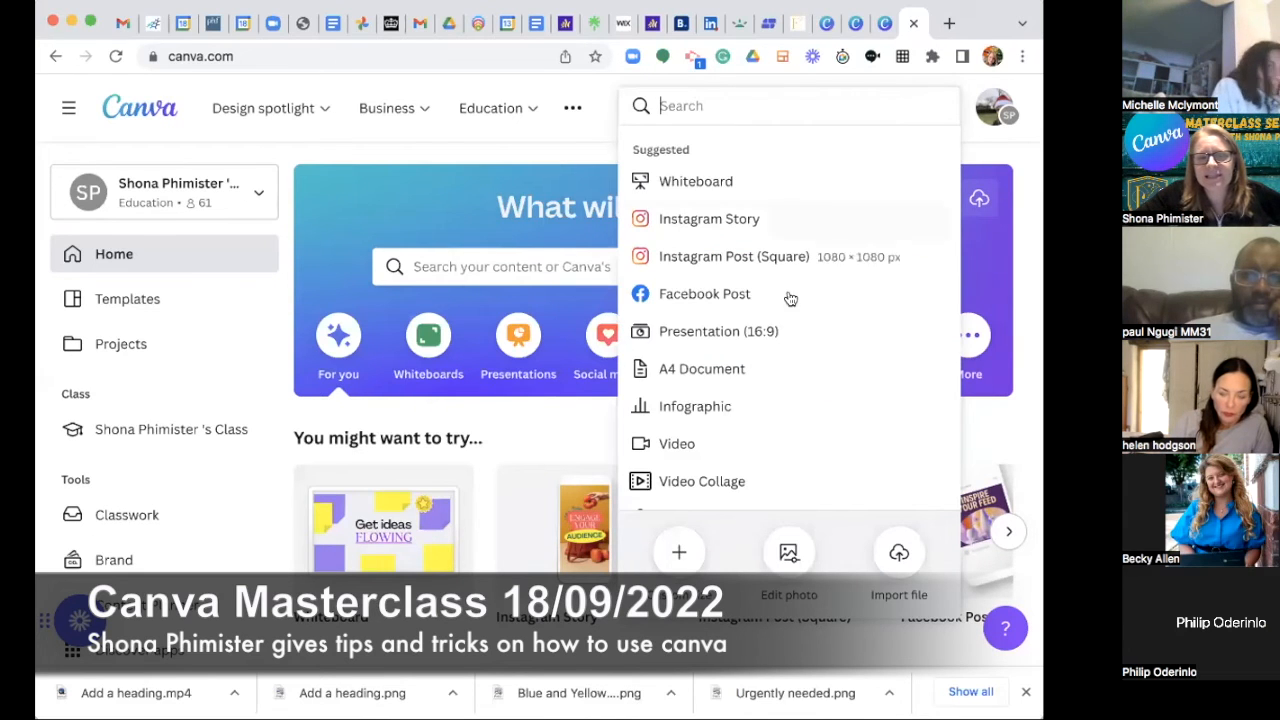
pyautogui.click(723, 340)
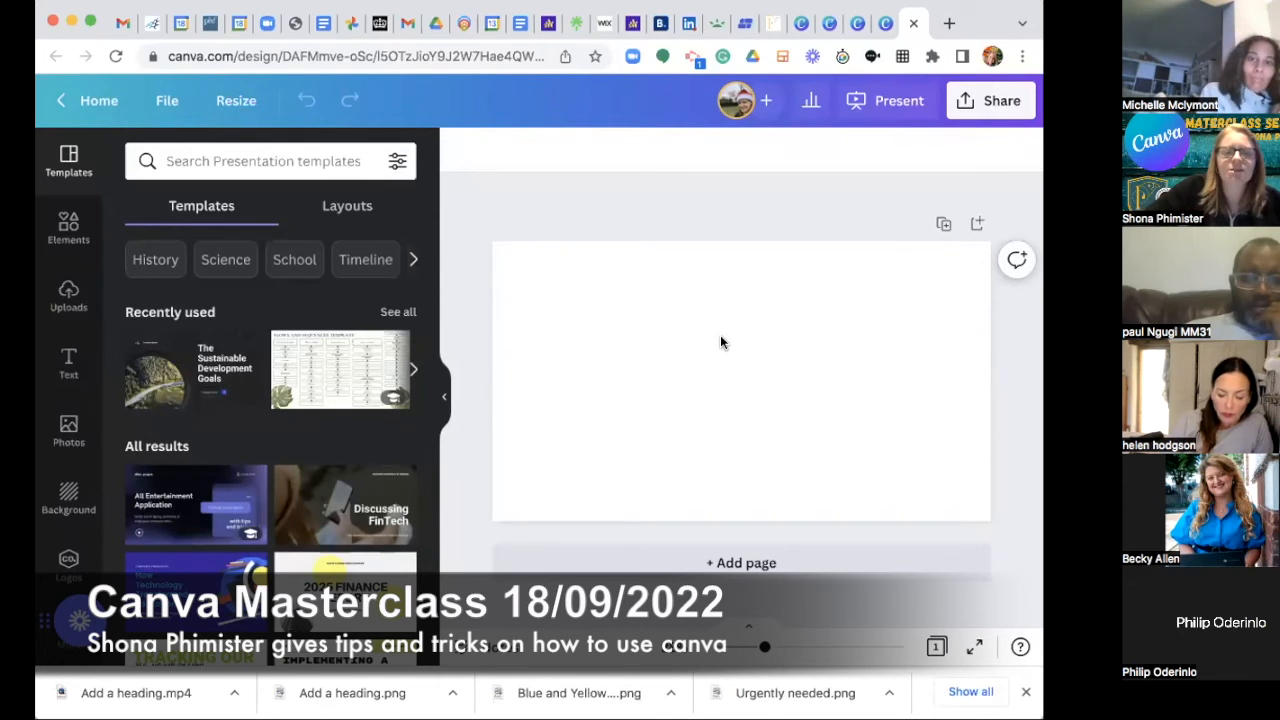
# Apply the recently used teal wooden plank image as the background of the blank presentation page.
pyautogui.click(694, 355)
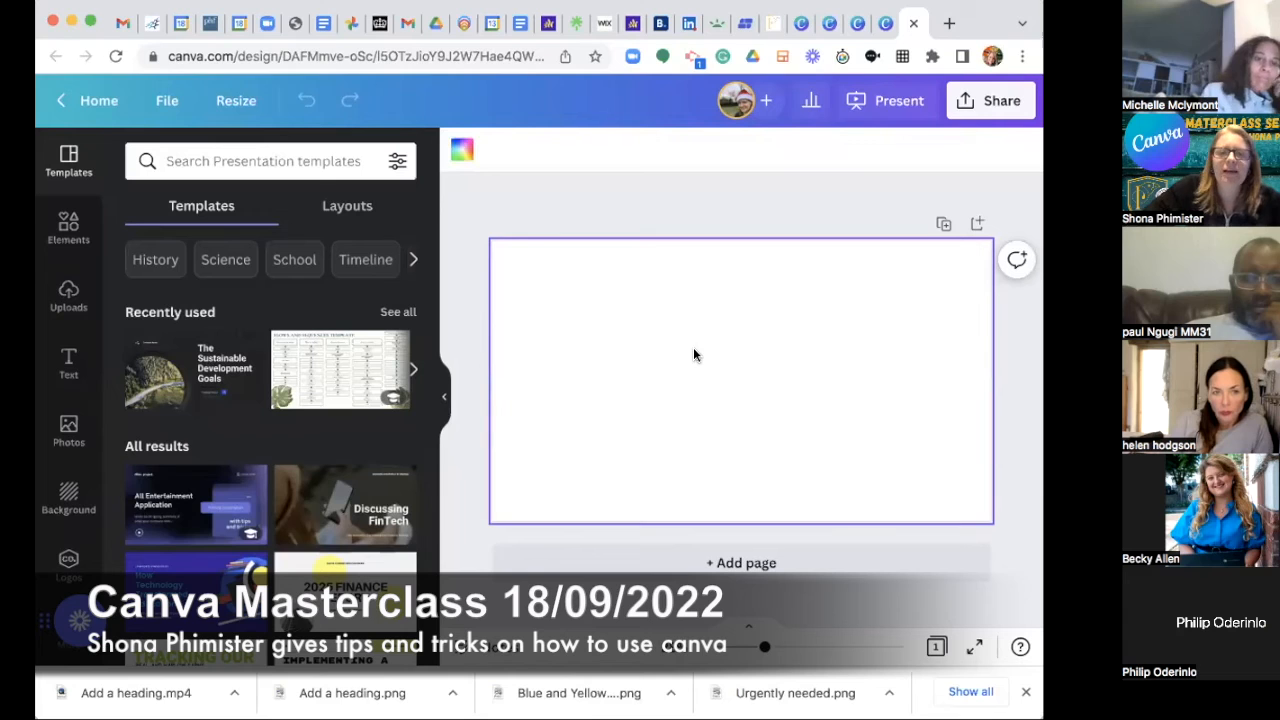
pyautogui.click(68, 495)
pyautogui.click(232, 161)
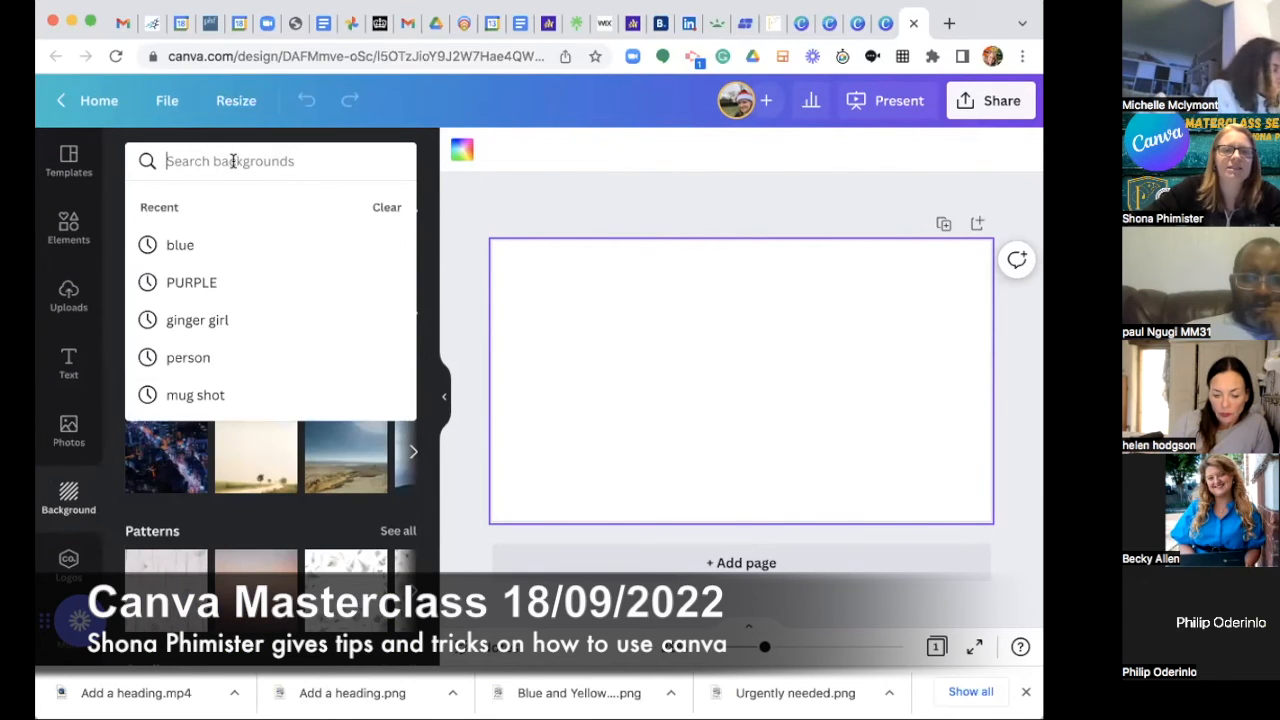
pyautogui.click(436, 158)
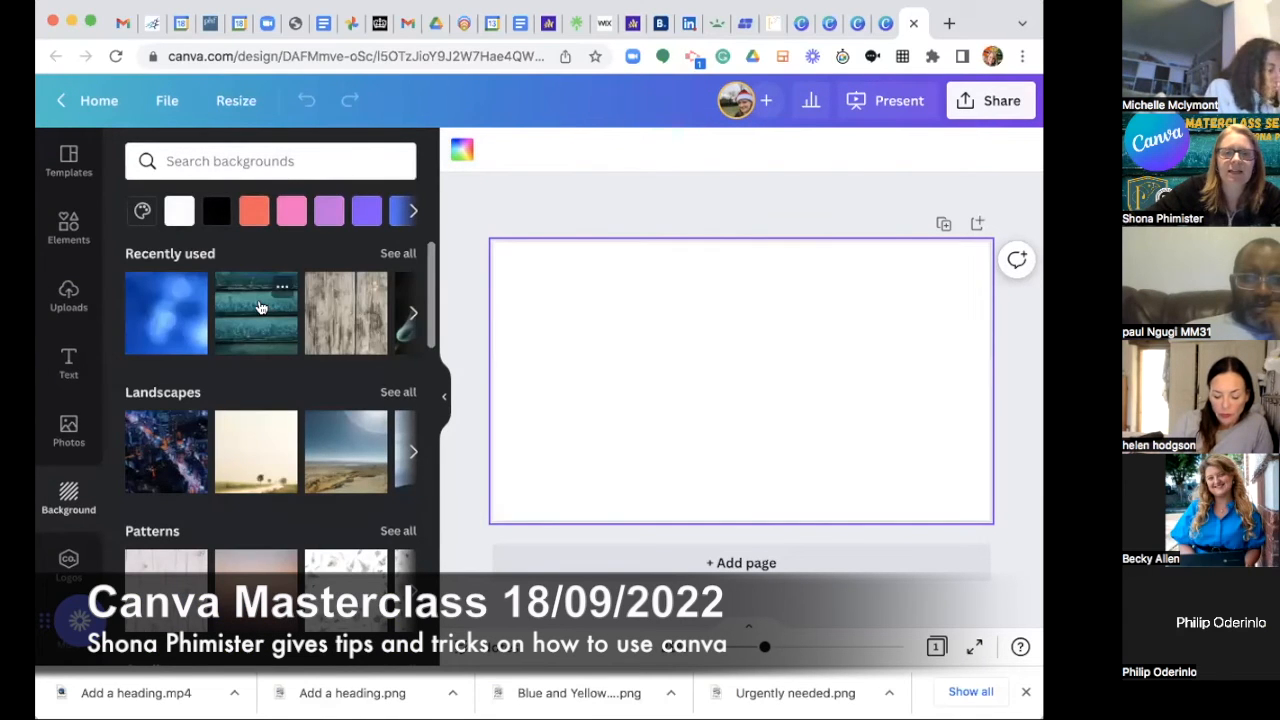
pyautogui.click(260, 306)
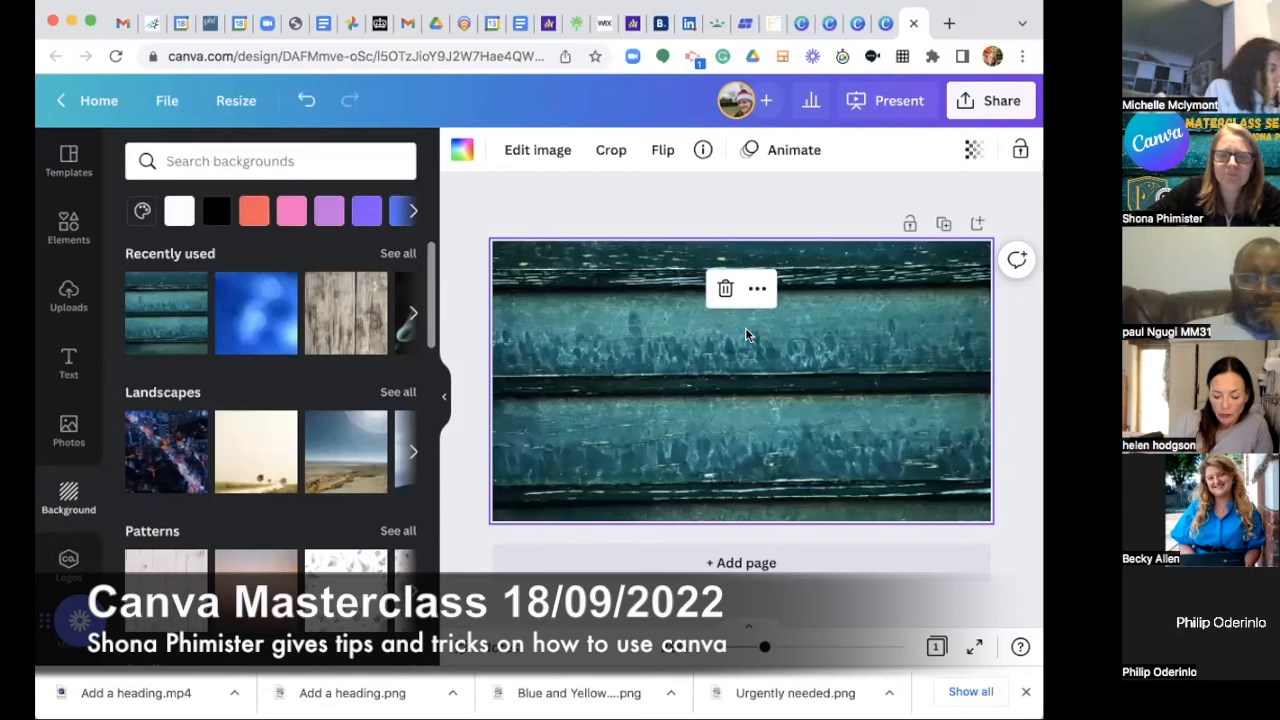
pyautogui.click(634, 209)
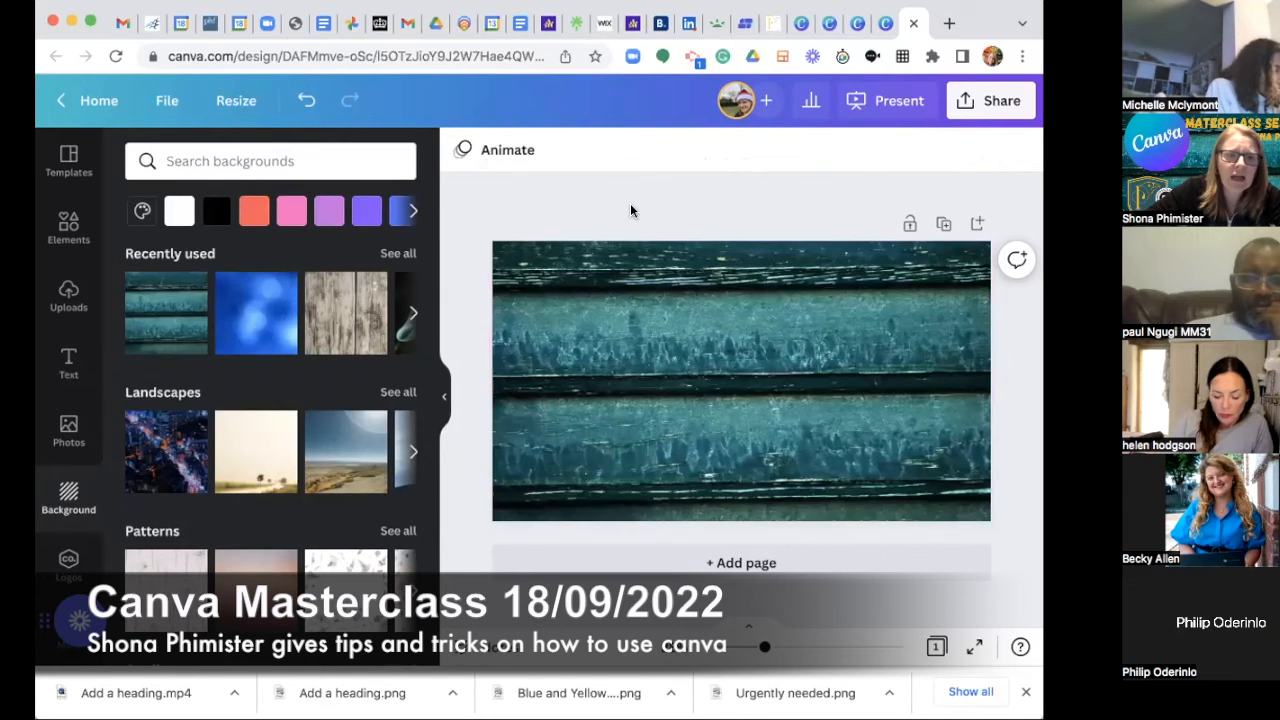
# Insert the uploaded Phimfinch shield logo, shrink it and place it in the slide's lower-left corner.
pyautogui.click(70, 300)
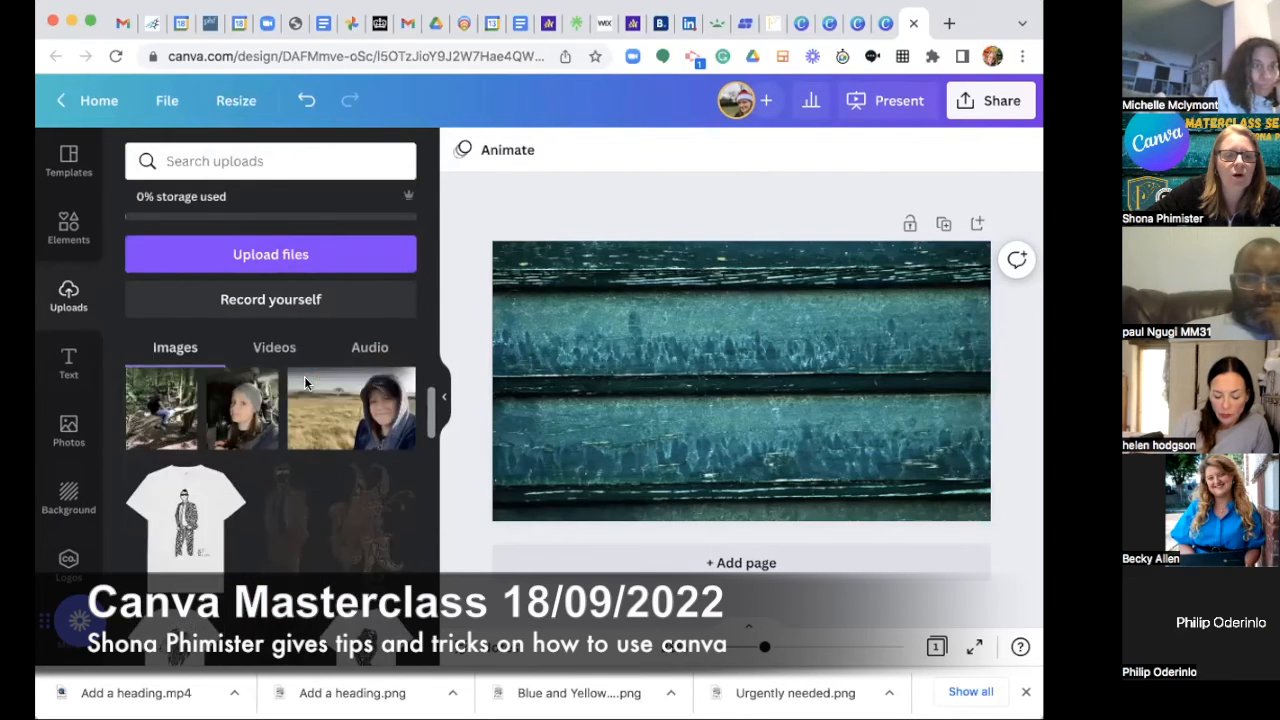
pyautogui.scroll(-10, 305, 383)
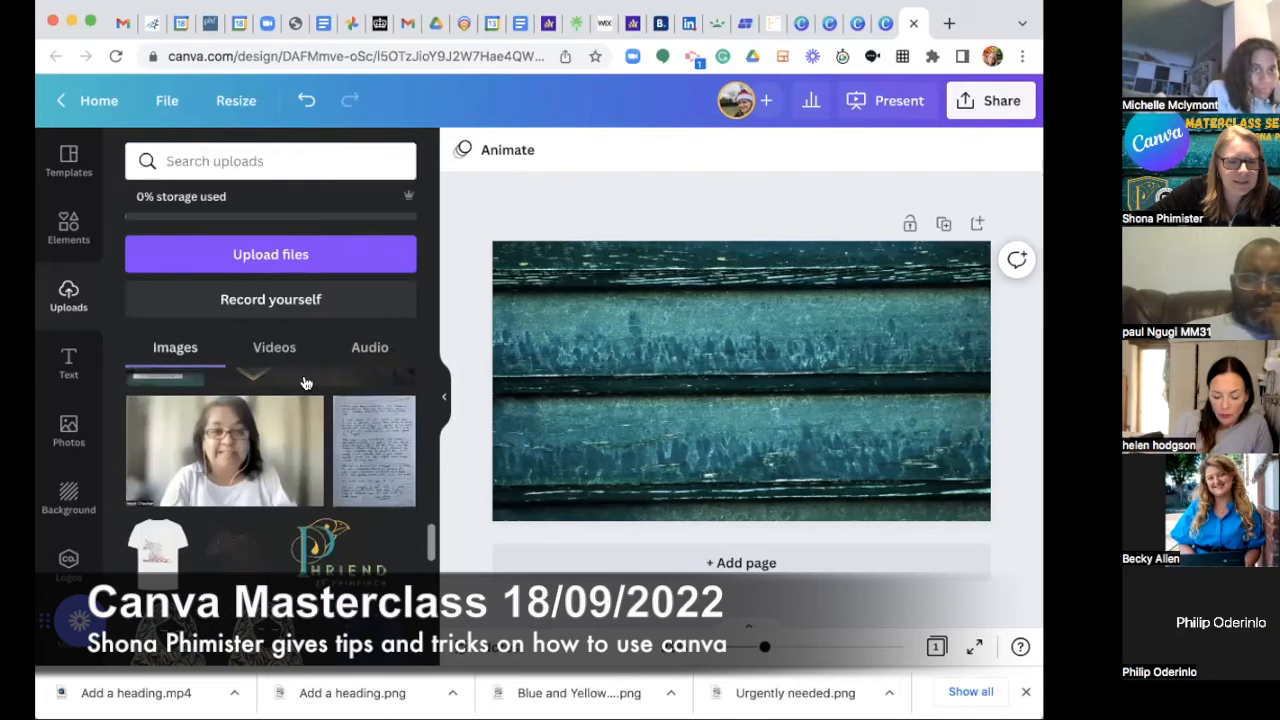
pyautogui.scroll(-10, 305, 383)
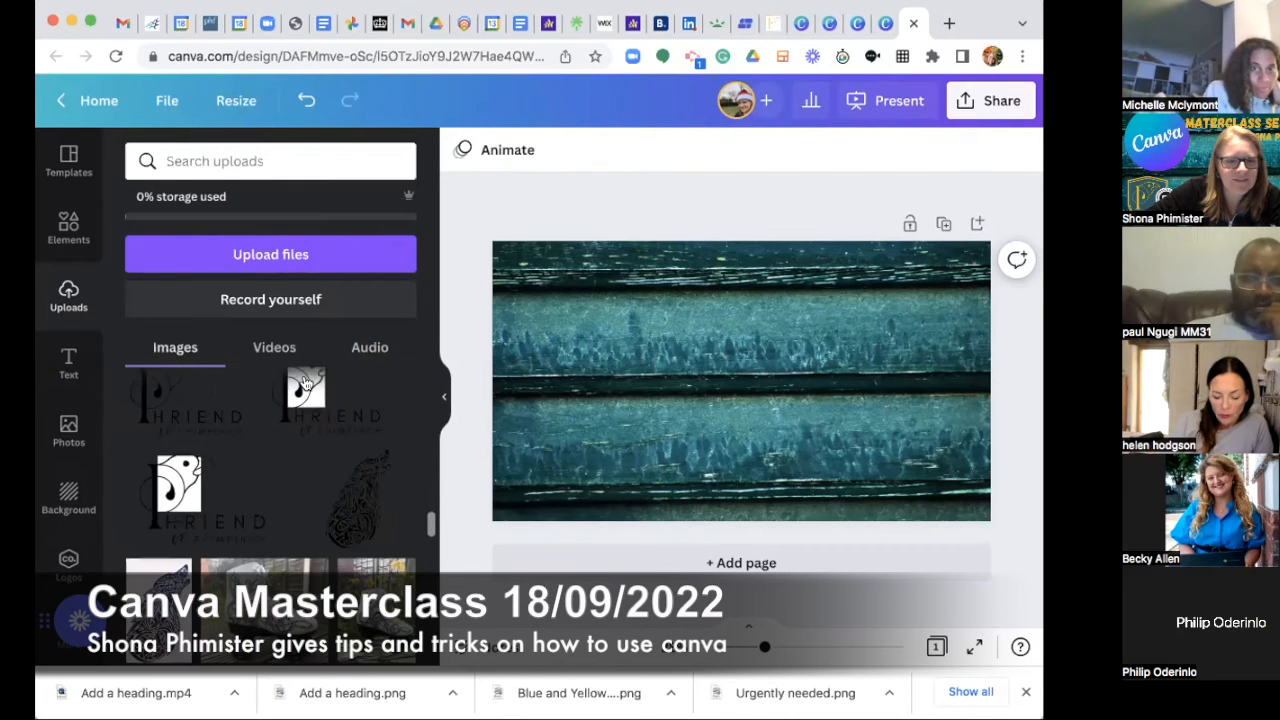
pyautogui.scroll(-10, 305, 383)
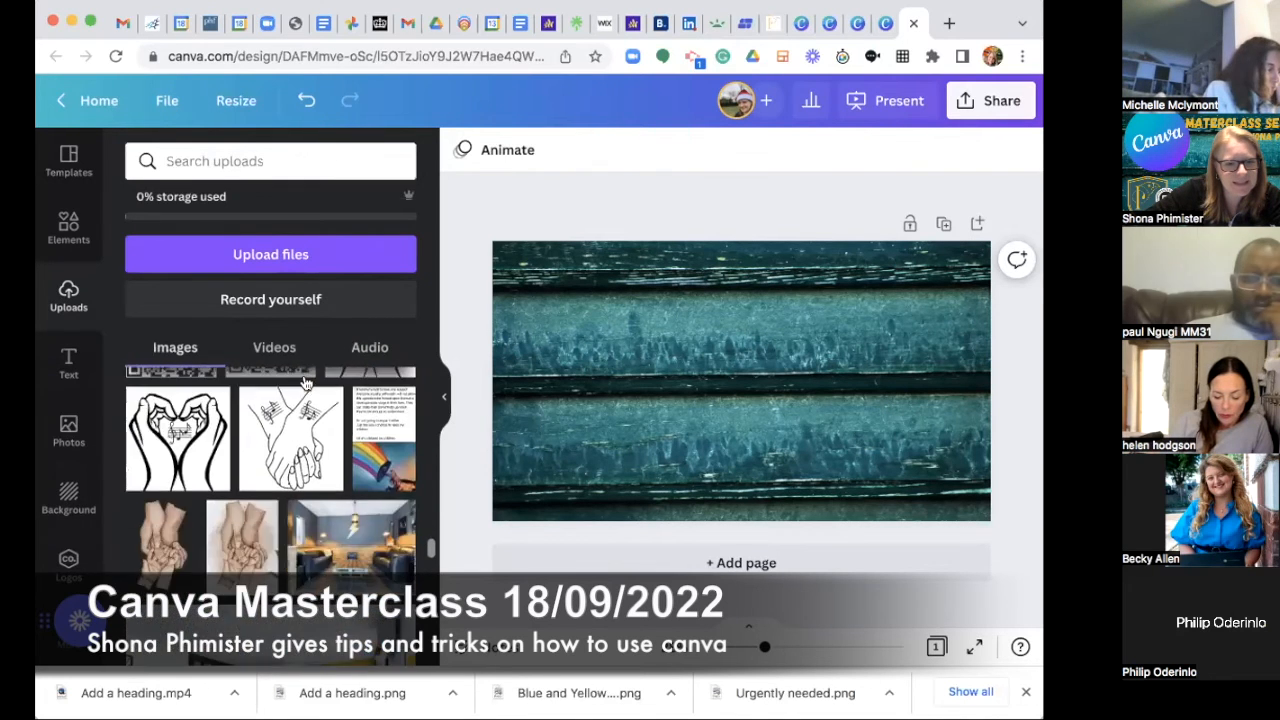
pyautogui.scroll(-10, 305, 383)
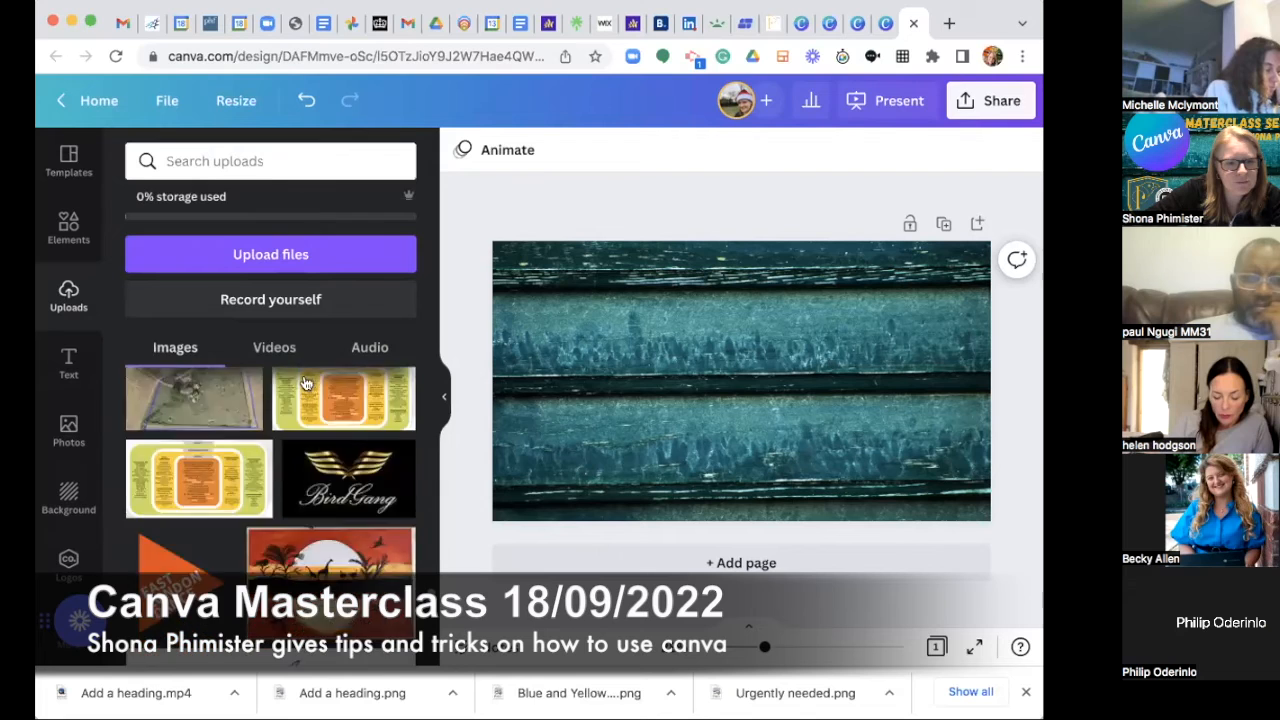
pyautogui.scroll(-6, 305, 383)
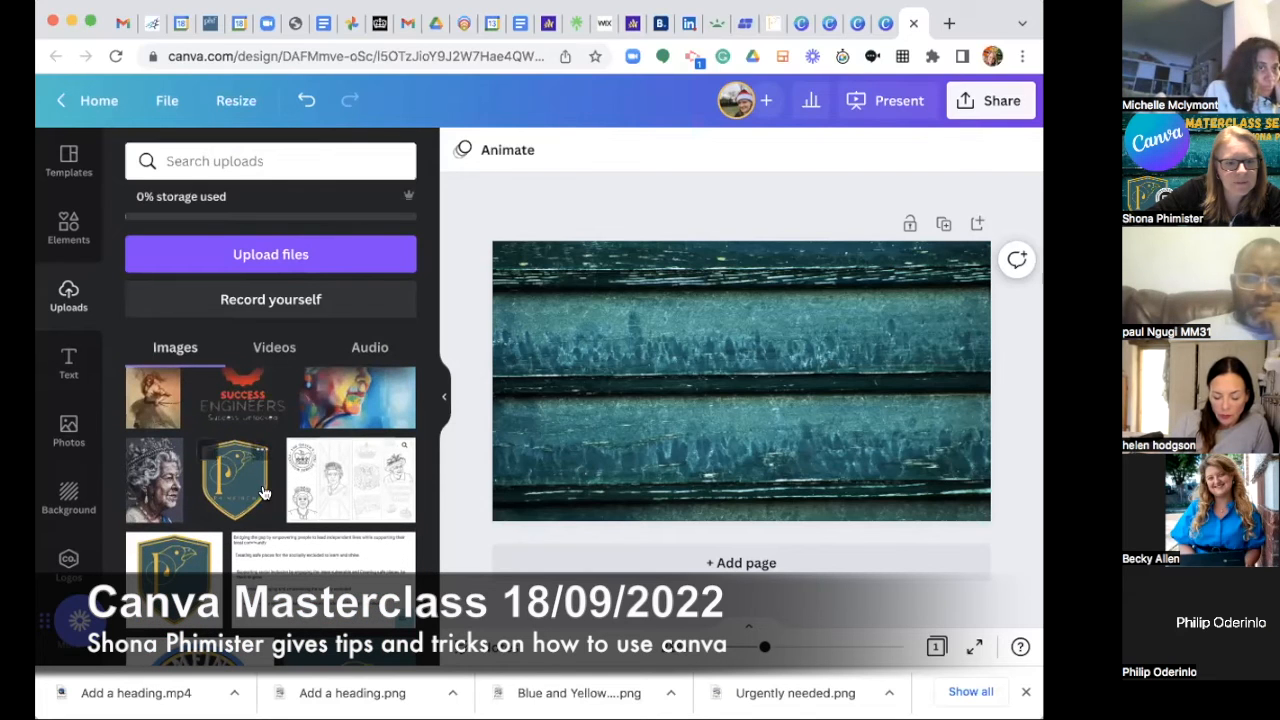
pyautogui.click(261, 494)
pyautogui.moveTo(741, 380); pyautogui.dragTo(592, 362)
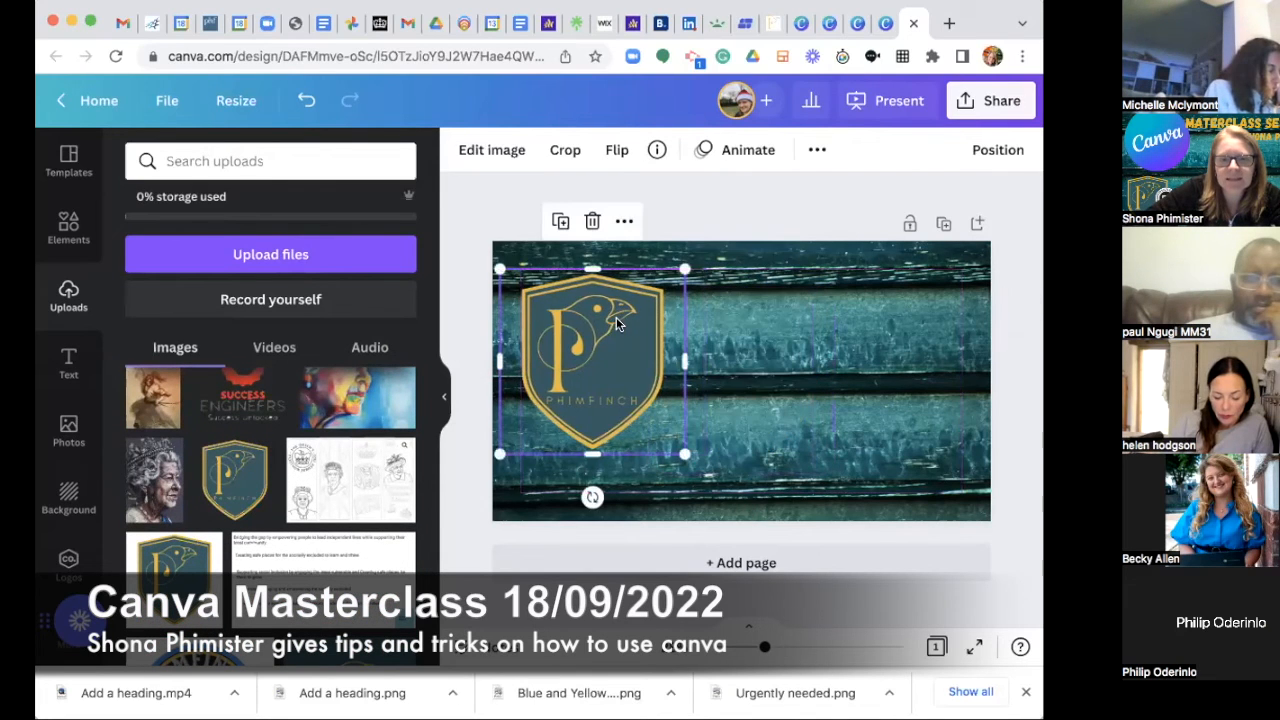
pyautogui.moveTo(679, 268); pyautogui.dragTo(645, 364)
# Insert the uploaded round Certified Social Enterprise badge, shrink it and place it overlapping the right edge of the shield logo.
pyautogui.scroll(-5, 338, 473)
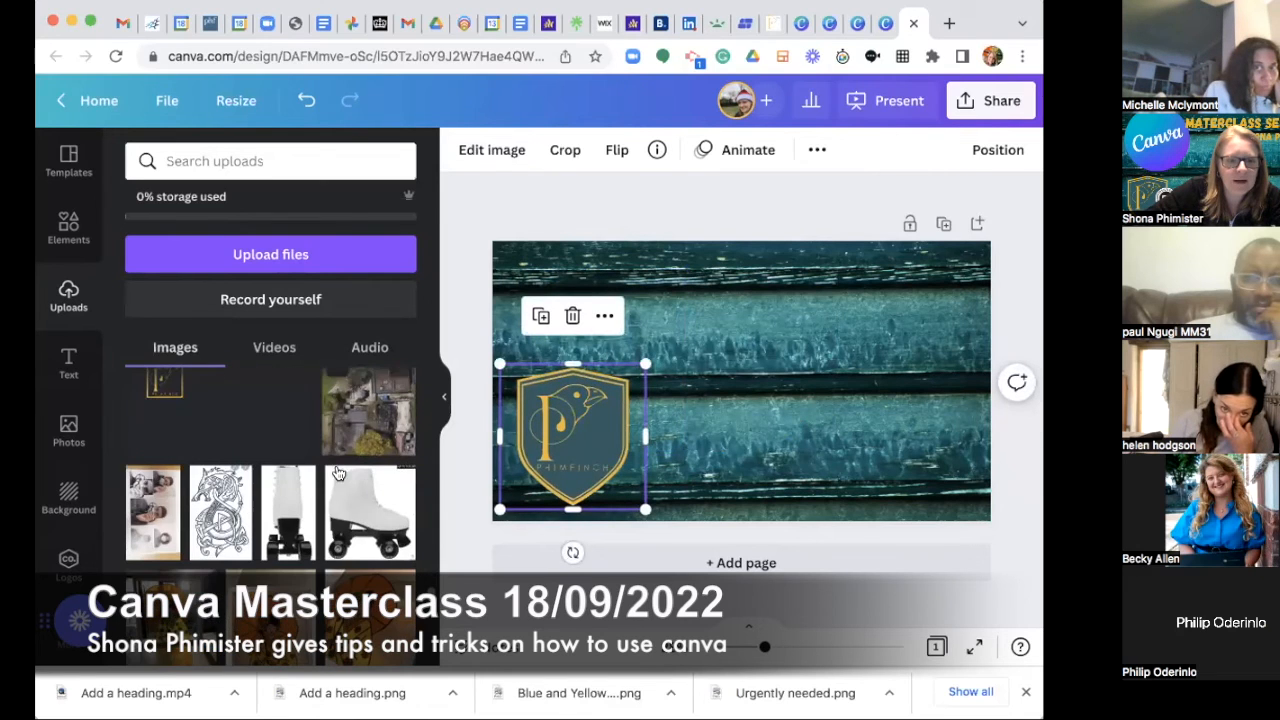
pyautogui.scroll(-5, 338, 473)
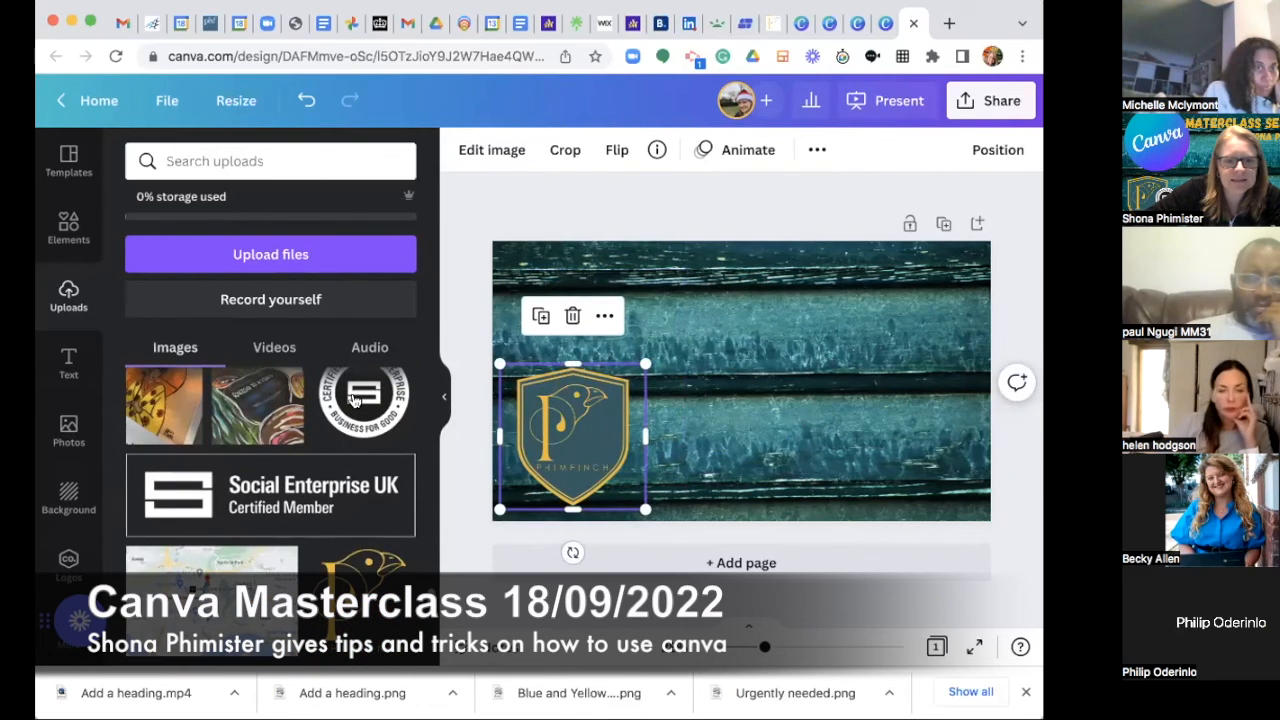
pyautogui.click(362, 400)
pyautogui.moveTo(808, 381); pyautogui.dragTo(627, 440)
pyautogui.hotkey('ctrl', 'z')
pyautogui.moveTo(745, 362); pyautogui.dragTo(691, 426)
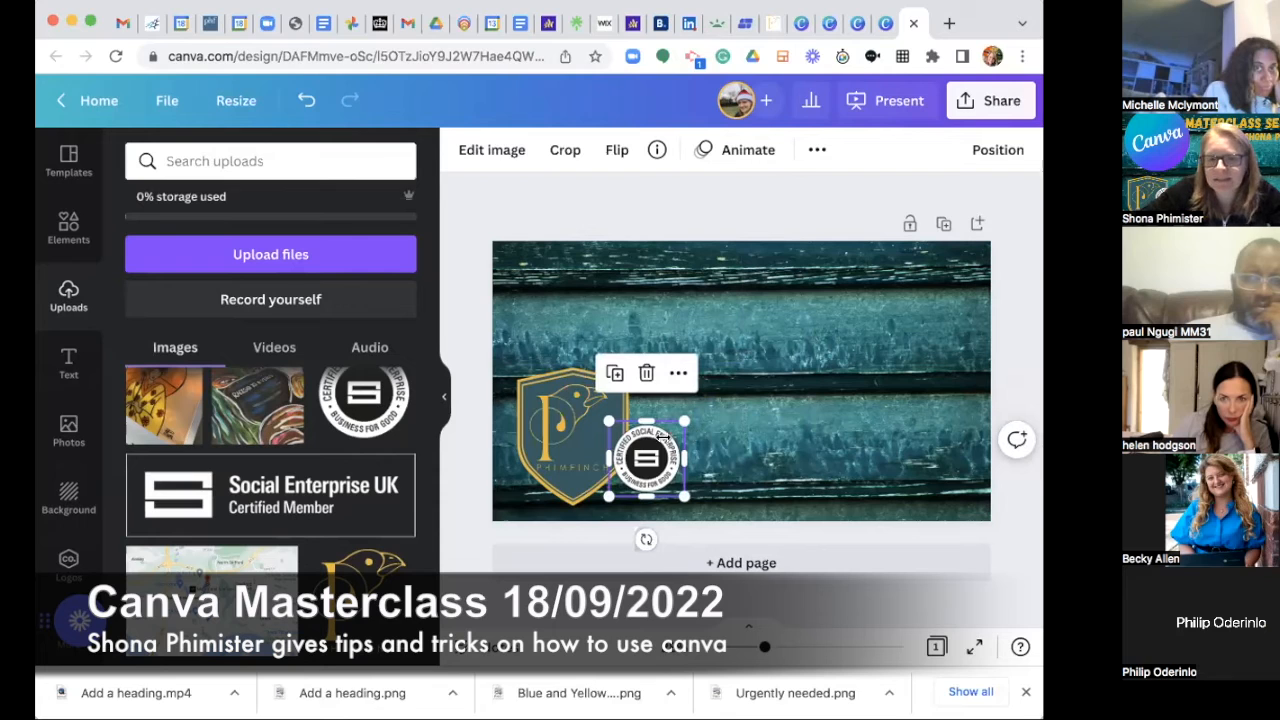
pyautogui.moveTo(648, 442); pyautogui.dragTo(639, 410)
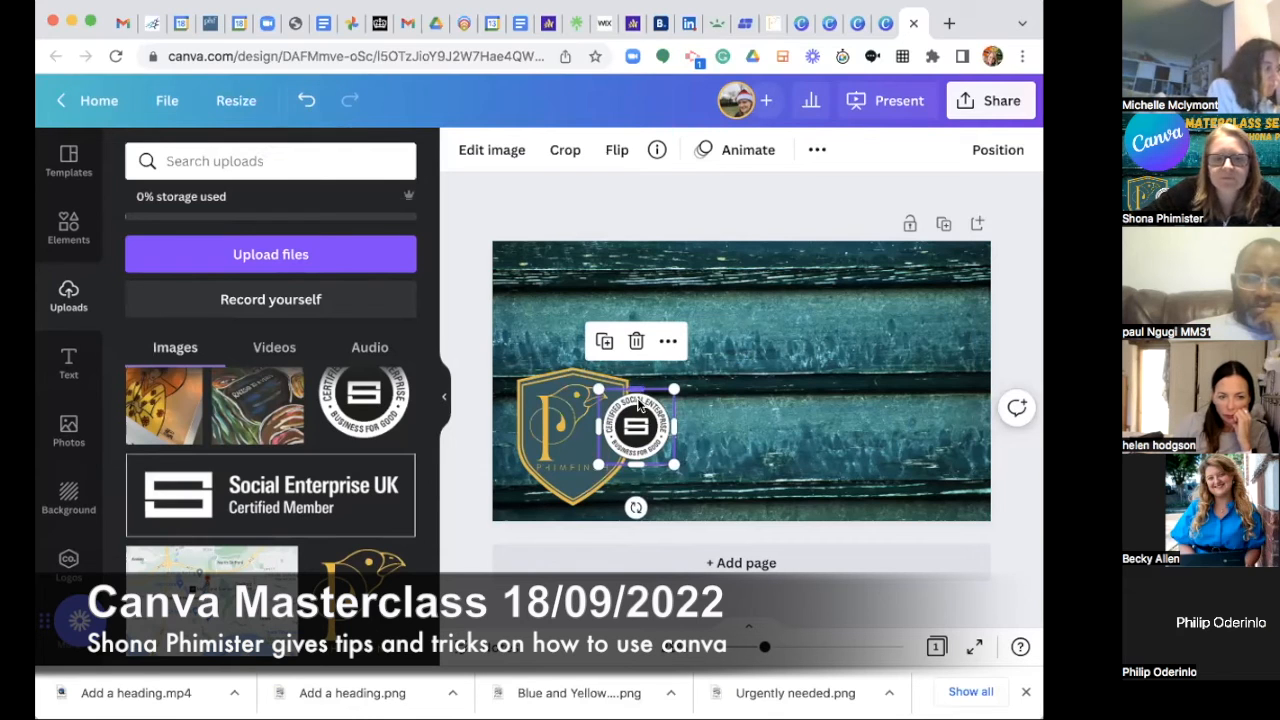
pyautogui.moveTo(638, 403); pyautogui.dragTo(632, 413)
pyautogui.click(702, 360)
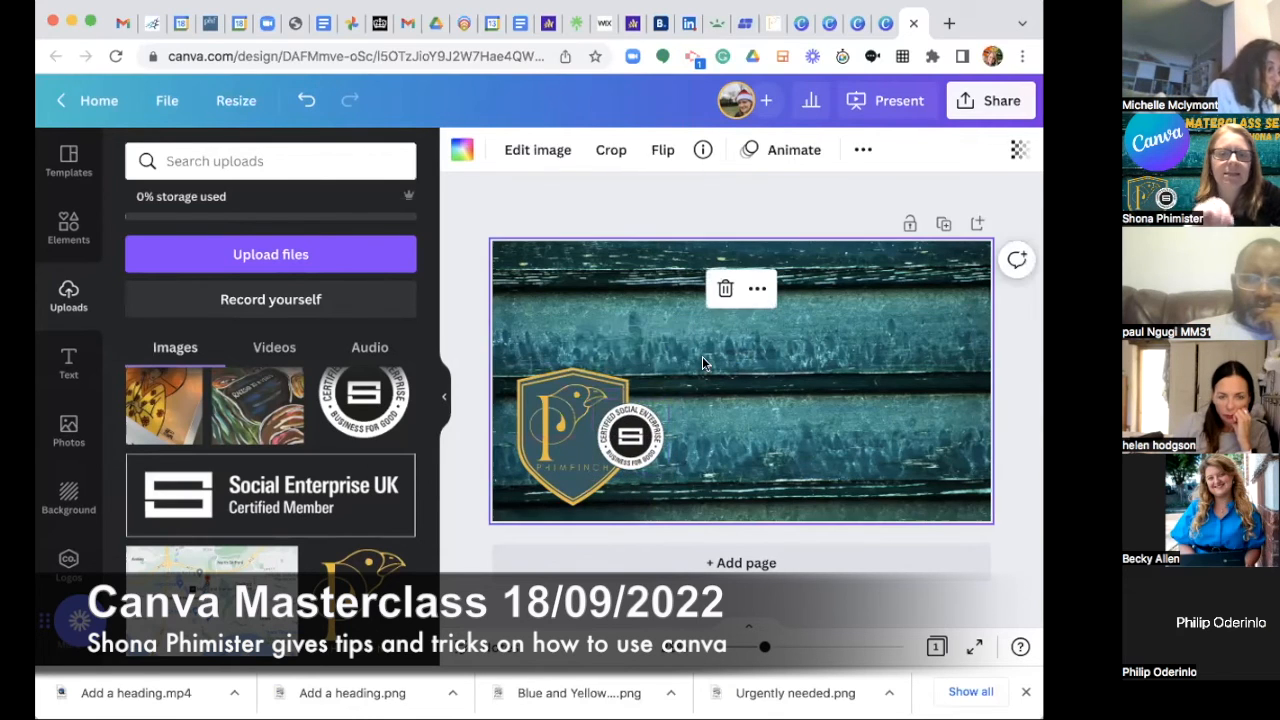
# Add a heading reading "Welcome yo my zoom" on a single line near the slide's upper-right corner.
pyautogui.click(68, 360)
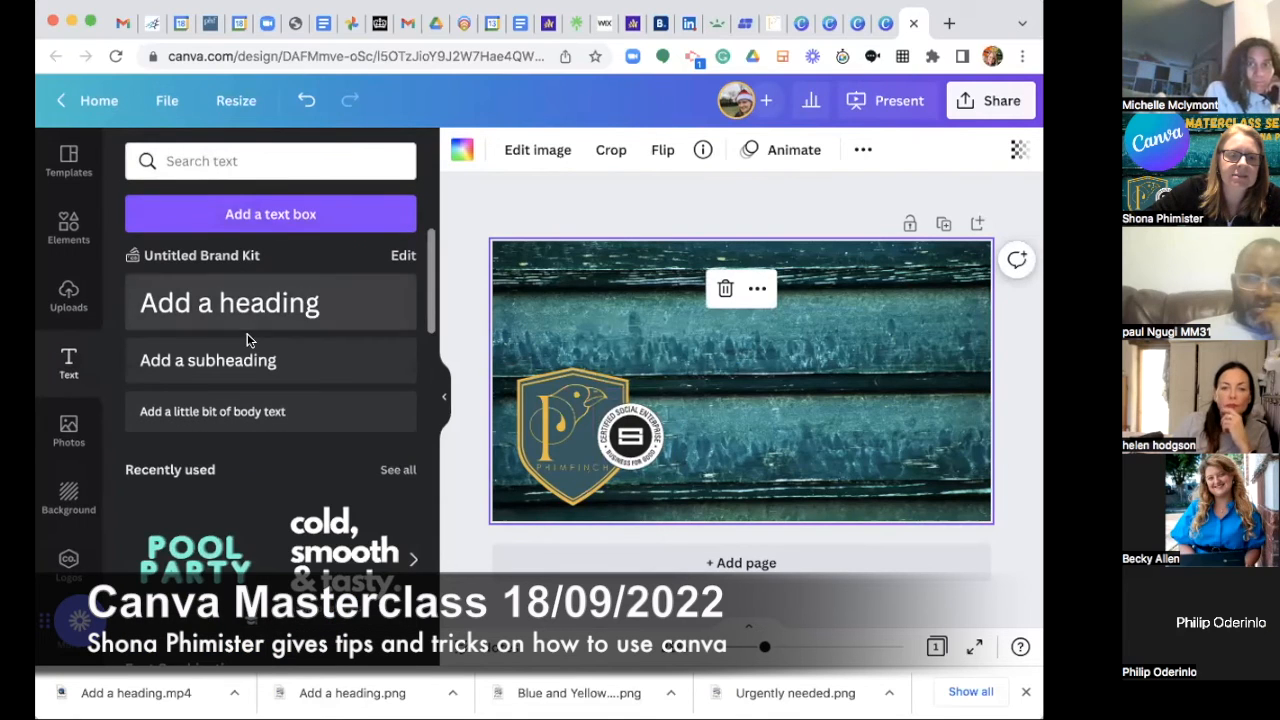
pyautogui.click(302, 302)
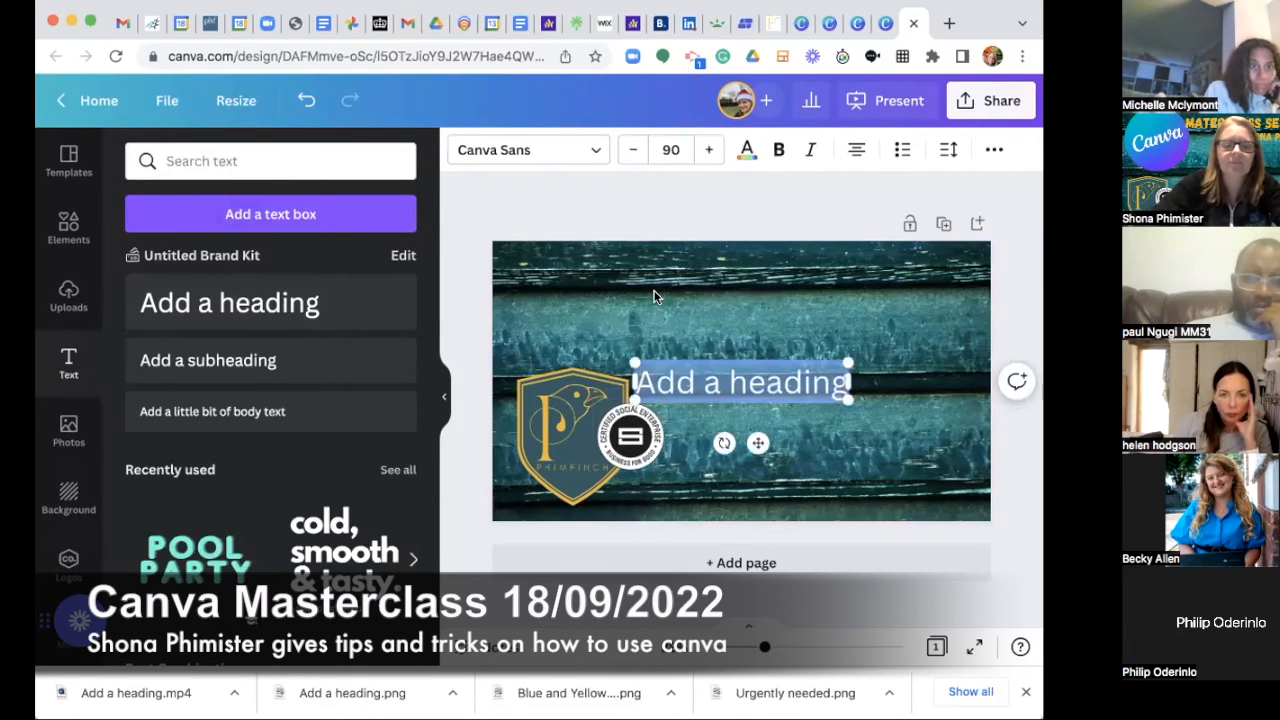
pyautogui.write('We')
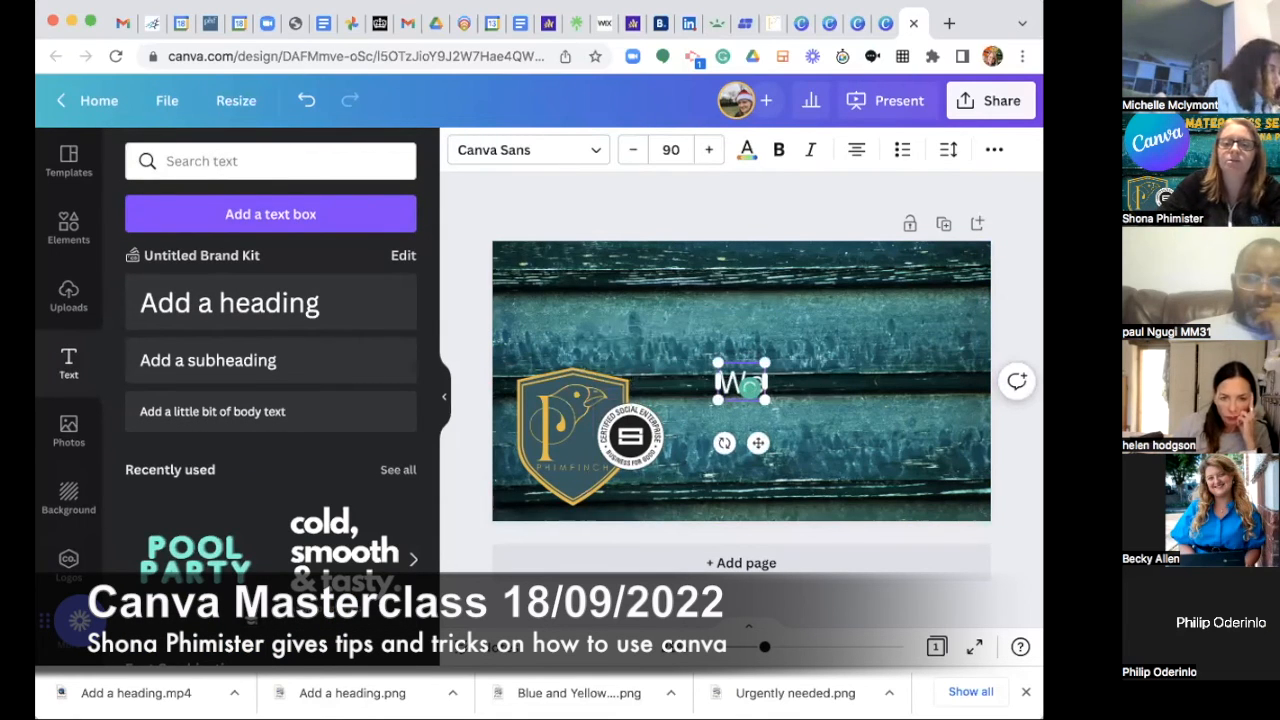
pyautogui.write('lcome yo  my')
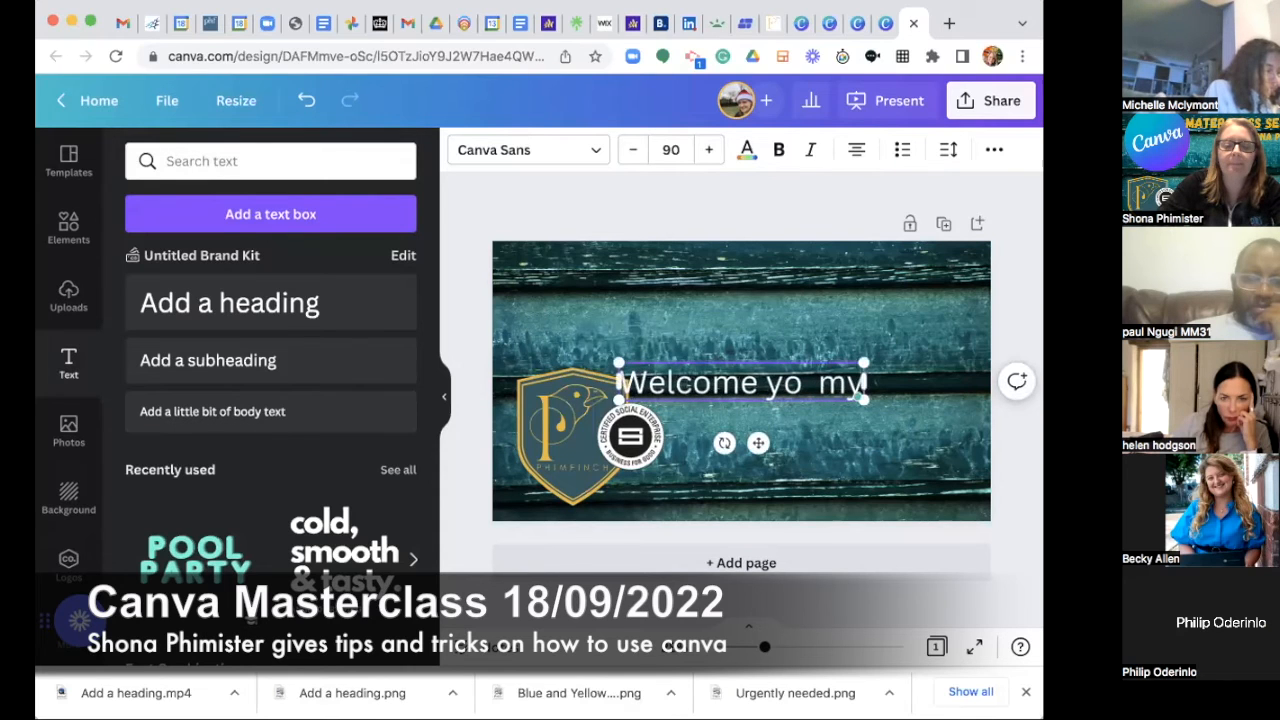
pyautogui.write(' zoon')
pyautogui.press('BackSpace')
pyautogui.write('m')
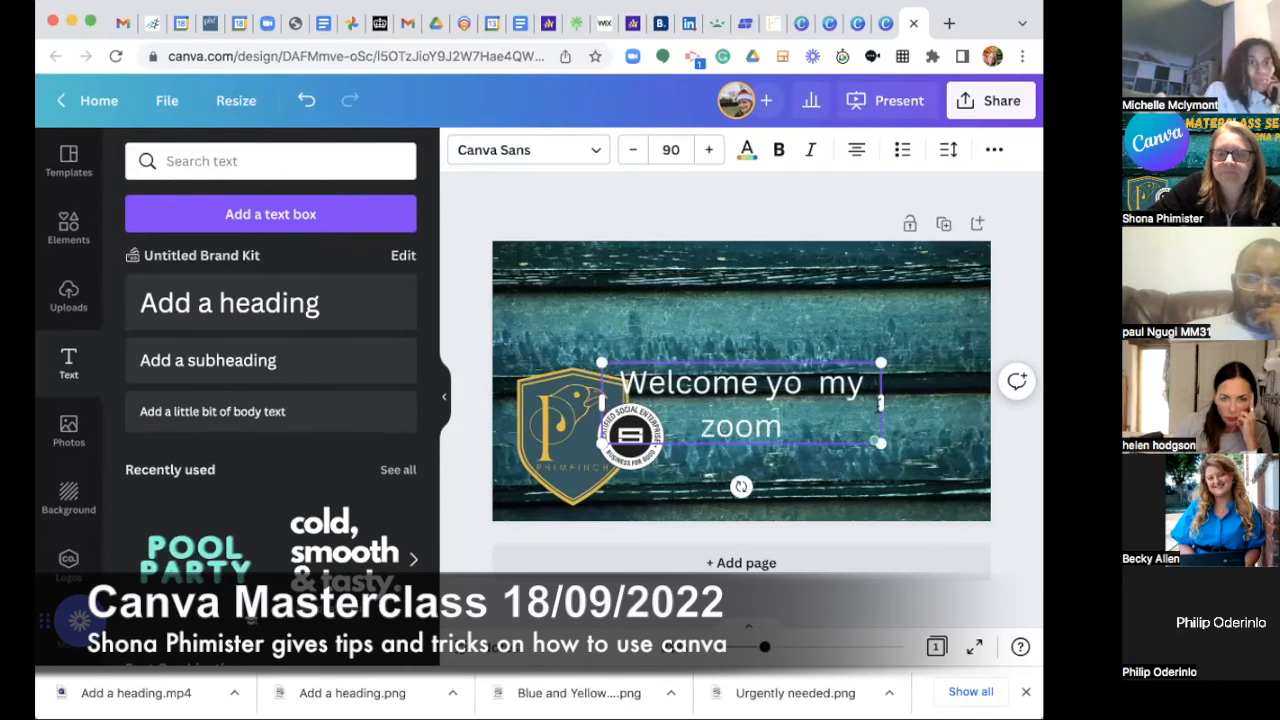
pyautogui.moveTo(877, 397); pyautogui.dragTo(976, 397)
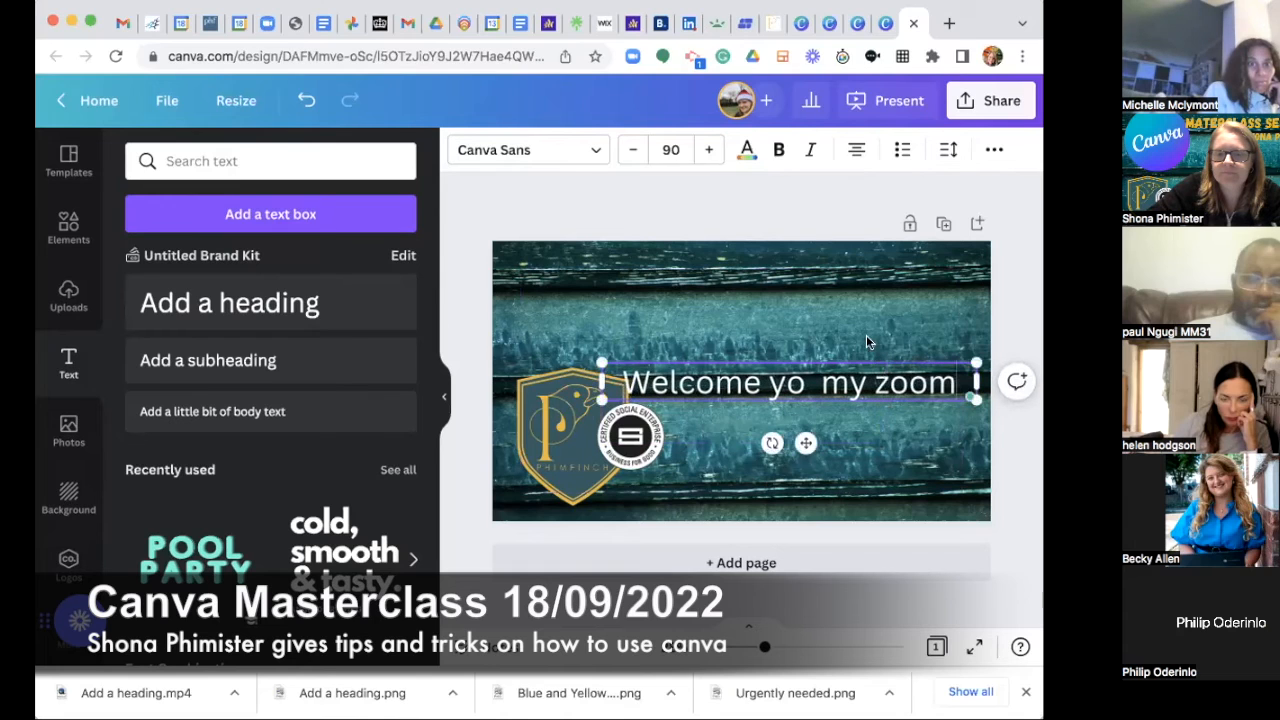
pyautogui.moveTo(846, 370); pyautogui.dragTo(843, 267)
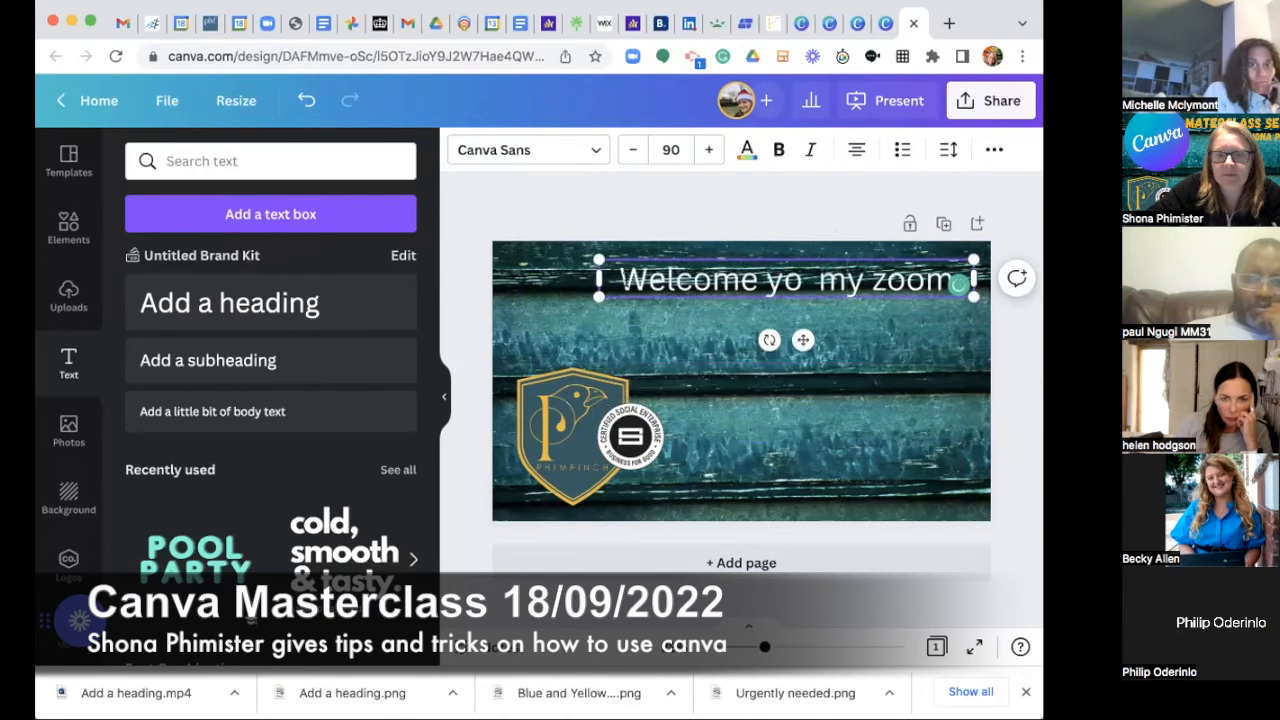
# Recolour the whole heading text gold to match the shield logo, and deselect it.
pyautogui.moveTo(622, 279); pyautogui.dragTo(866, 326)
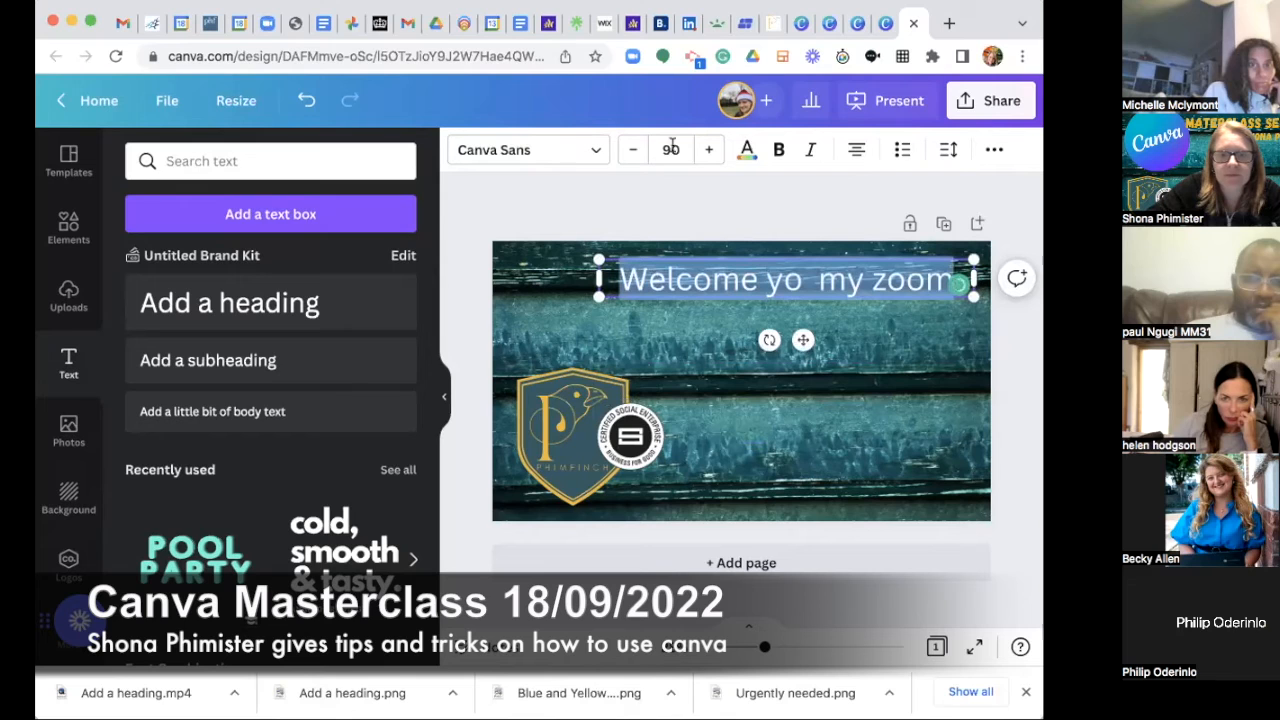
pyautogui.click(747, 152)
pyautogui.scroll(-3, 335, 356)
pyautogui.click(245, 409)
pyautogui.press('Escape')
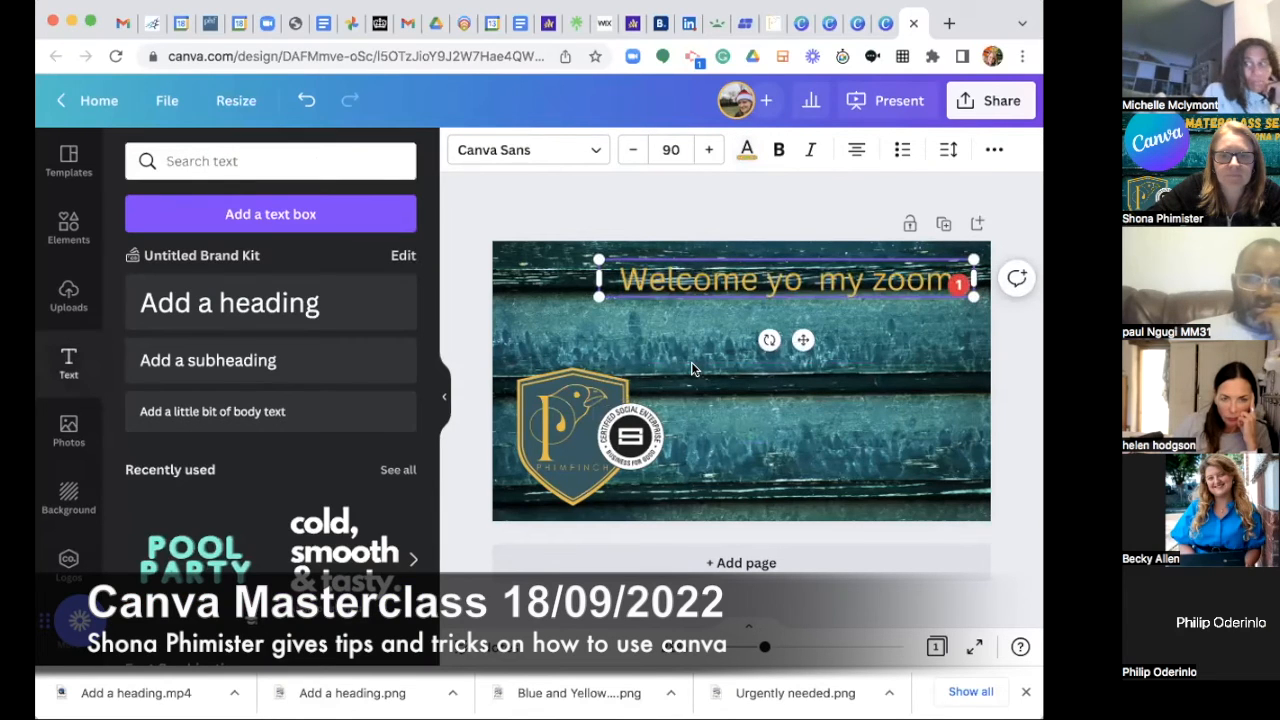
pyautogui.click(693, 369)
pyautogui.click(715, 204)
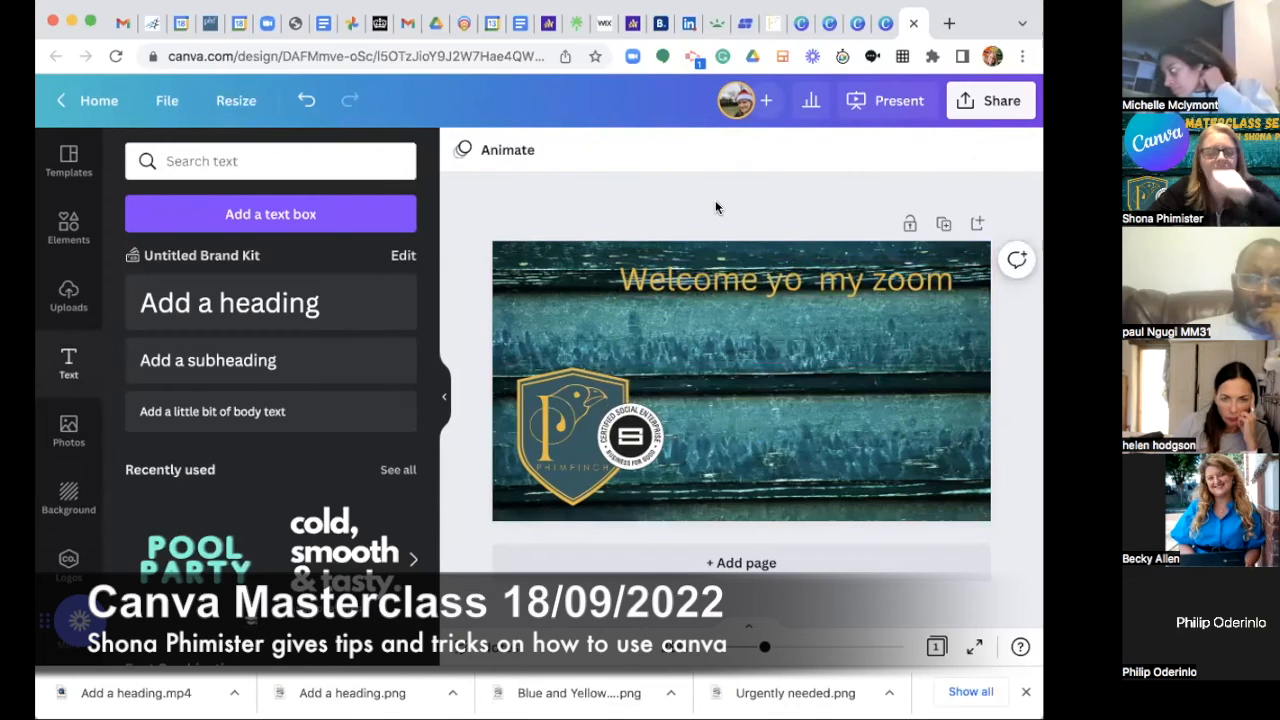